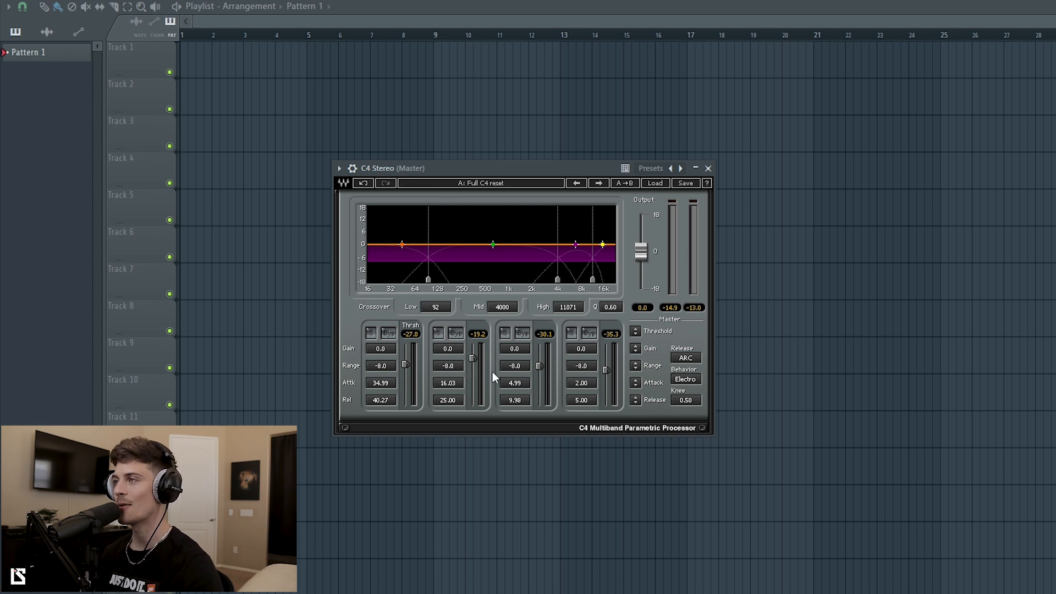
Switch the master C4's Release mode from ARC to Manual.
drag(433, 167, 435, 170)
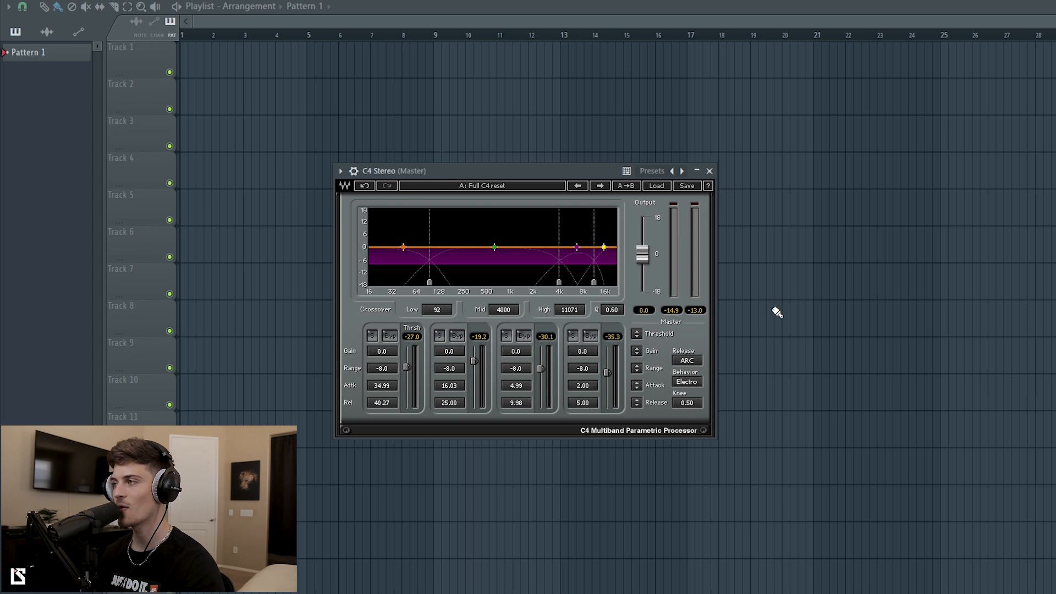
click(693, 362)
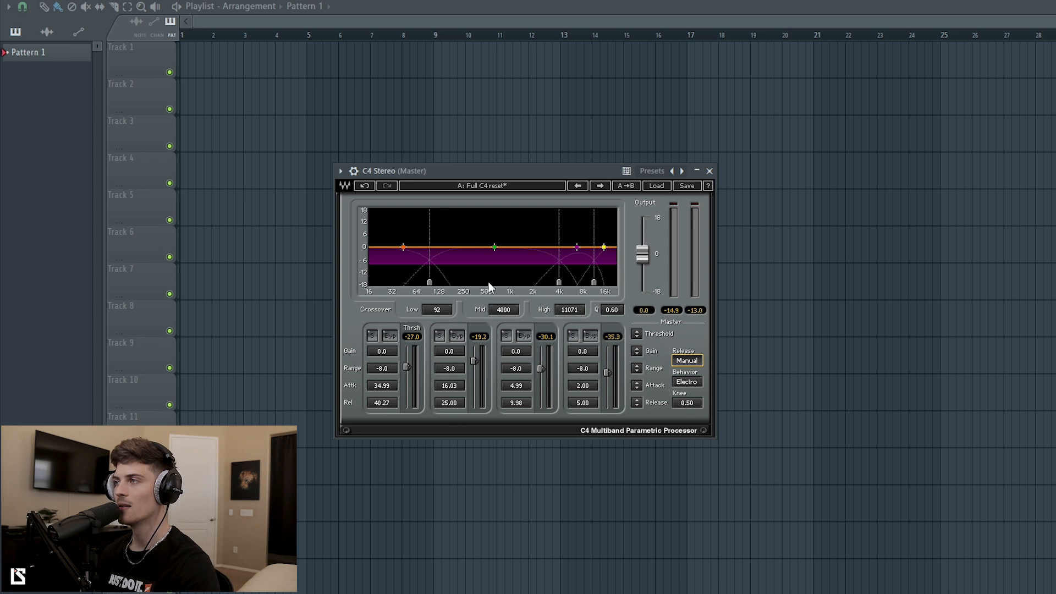
Drag the C4's mid and low crossover markers to reshape the band split.
drag(561, 283, 505, 283)
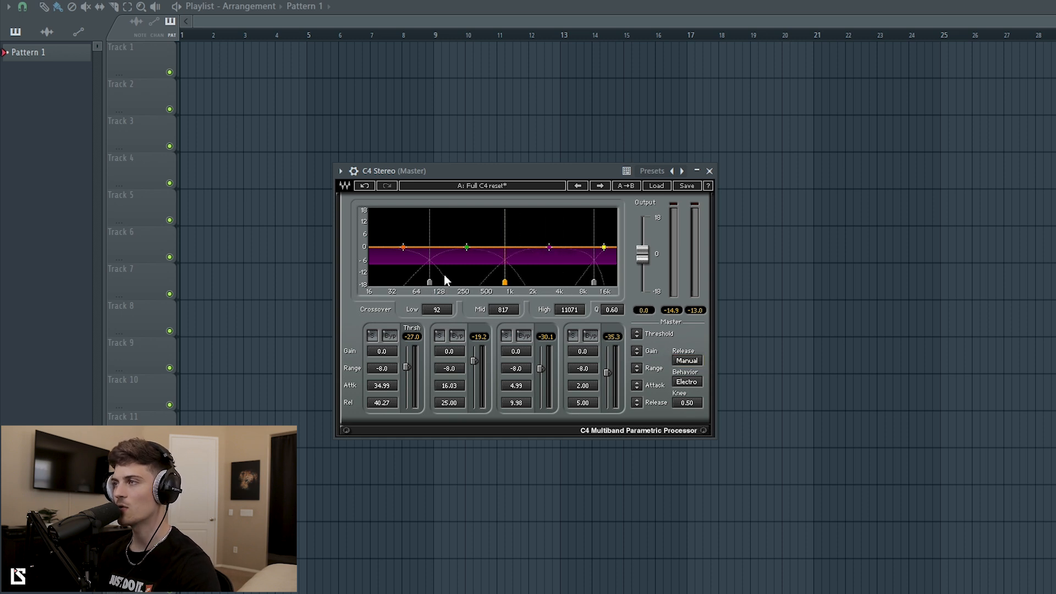
mouse_move(429, 282)
mouse_down()
mouse_move(494, 282)
mouse_move(481, 282)
mouse_up()
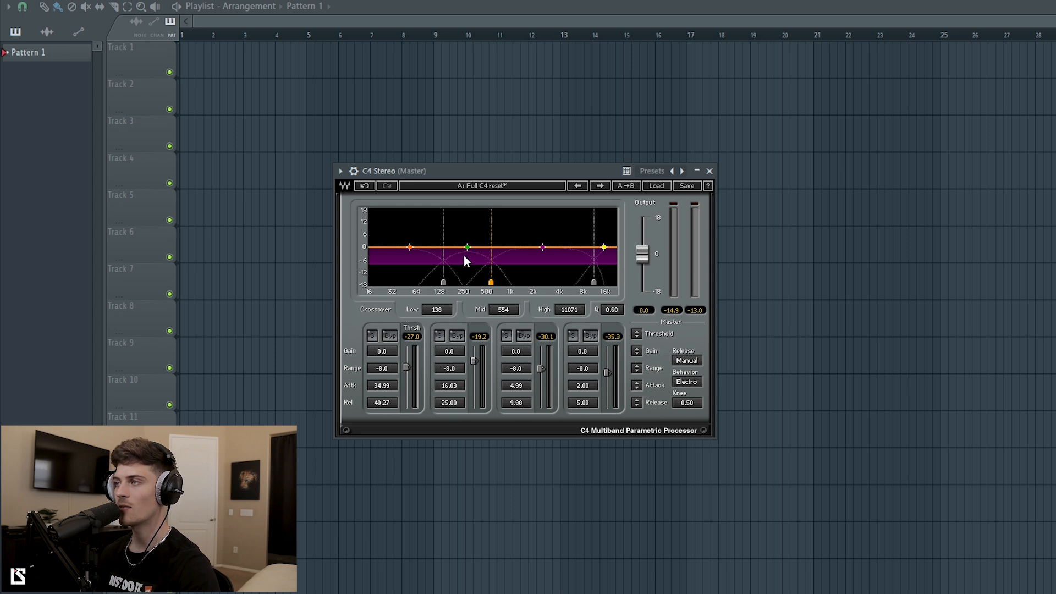
drag(491, 282, 531, 282)
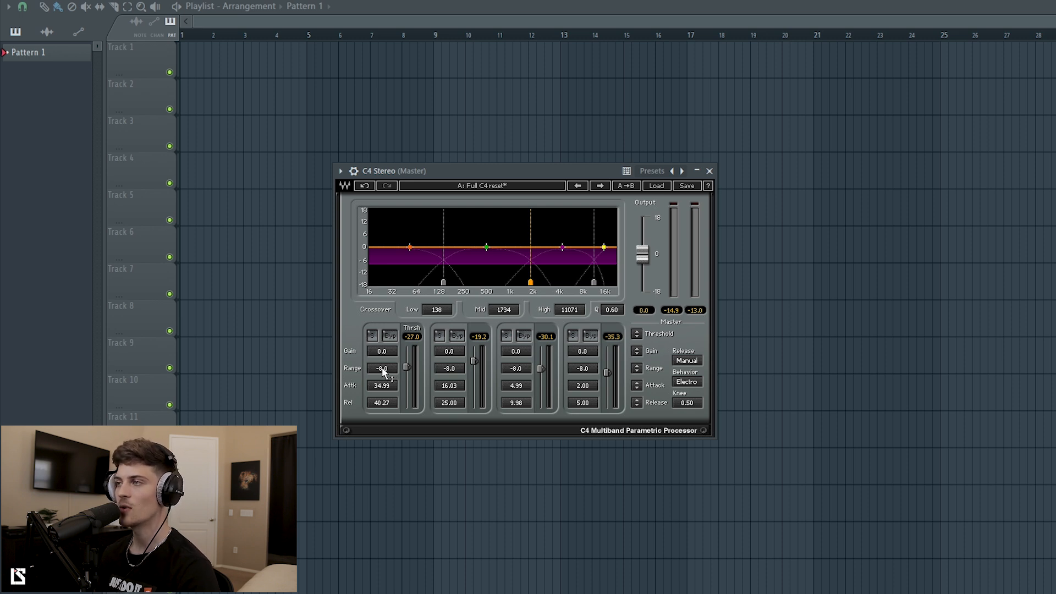
Fine-tune the low crossover with band 1 soloed, then drop LS - W Loop 5 onto Track 1.
click(373, 337)
click(372, 337)
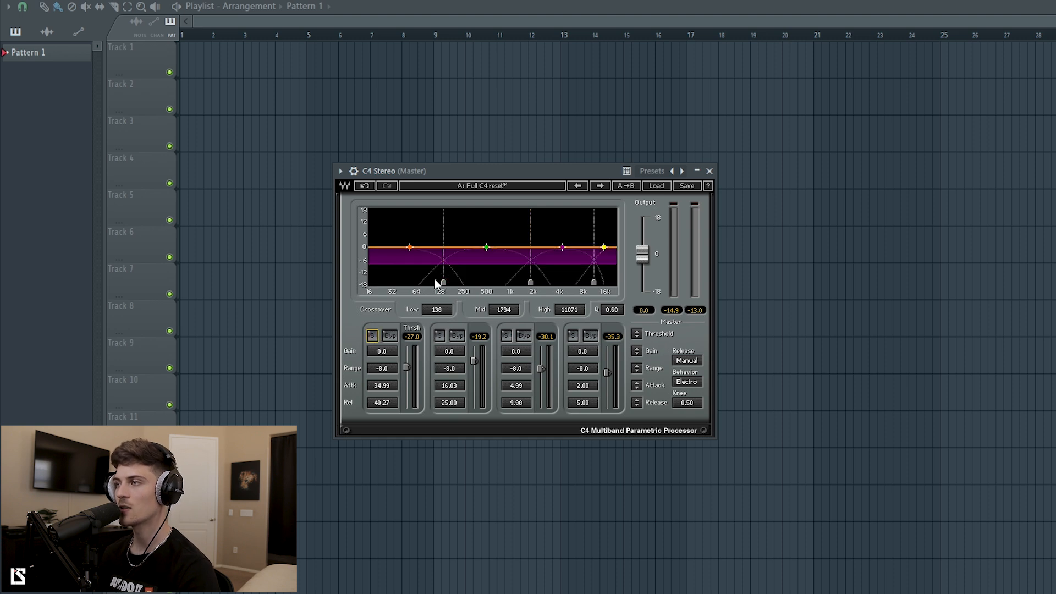
mouse_move(443, 282)
mouse_down()
mouse_move(422, 283)
mouse_move(464, 282)
mouse_move(443, 283)
mouse_up()
click(372, 337)
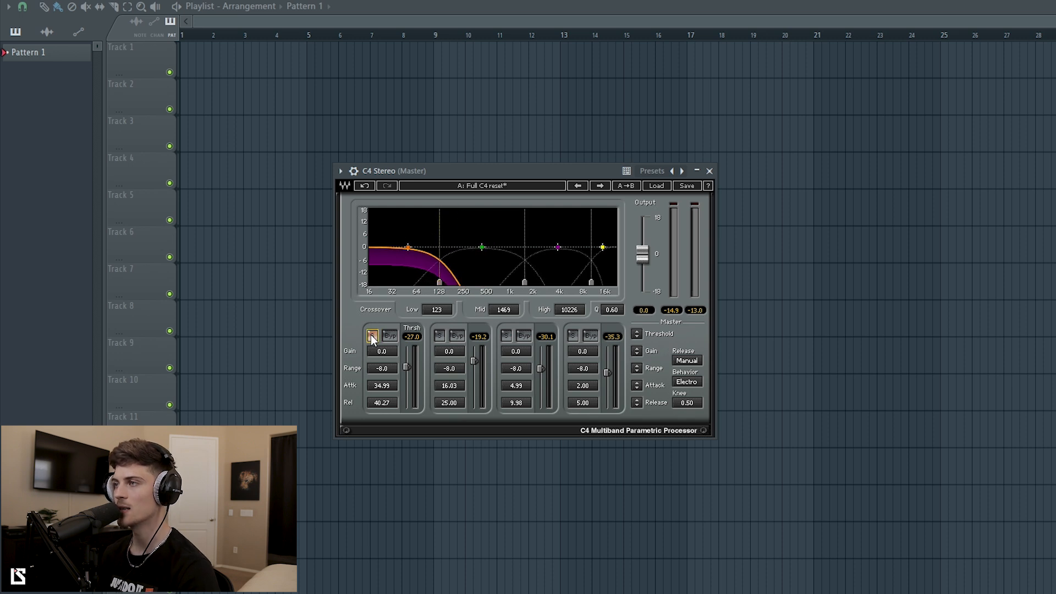
click(373, 336)
click(372, 337)
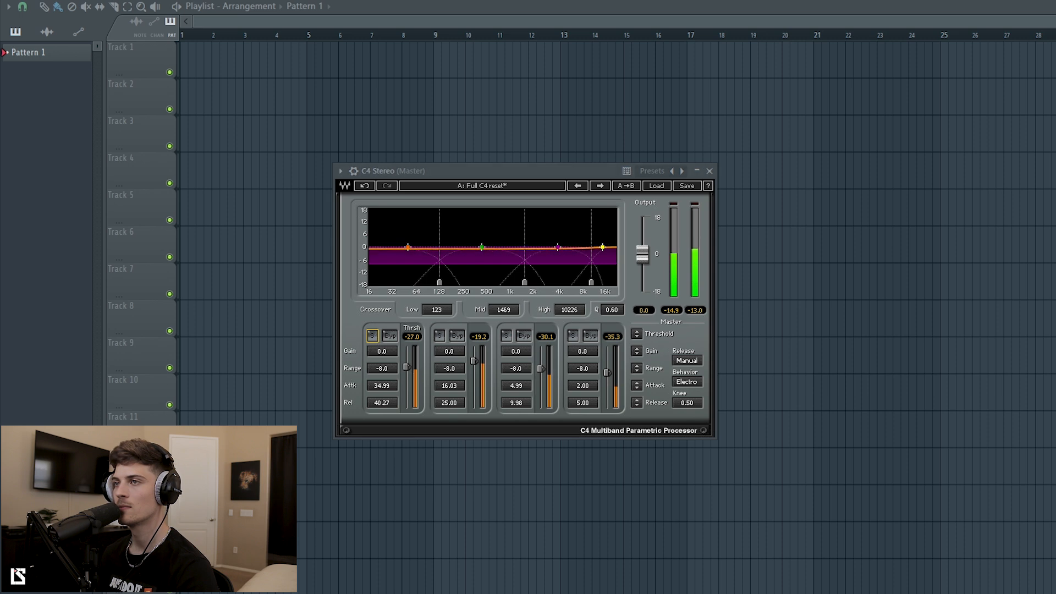
drag(0, 276, 235, 55)
Reopen the master C4 from the mixer, solo the low band and start the loop.
key(F9)
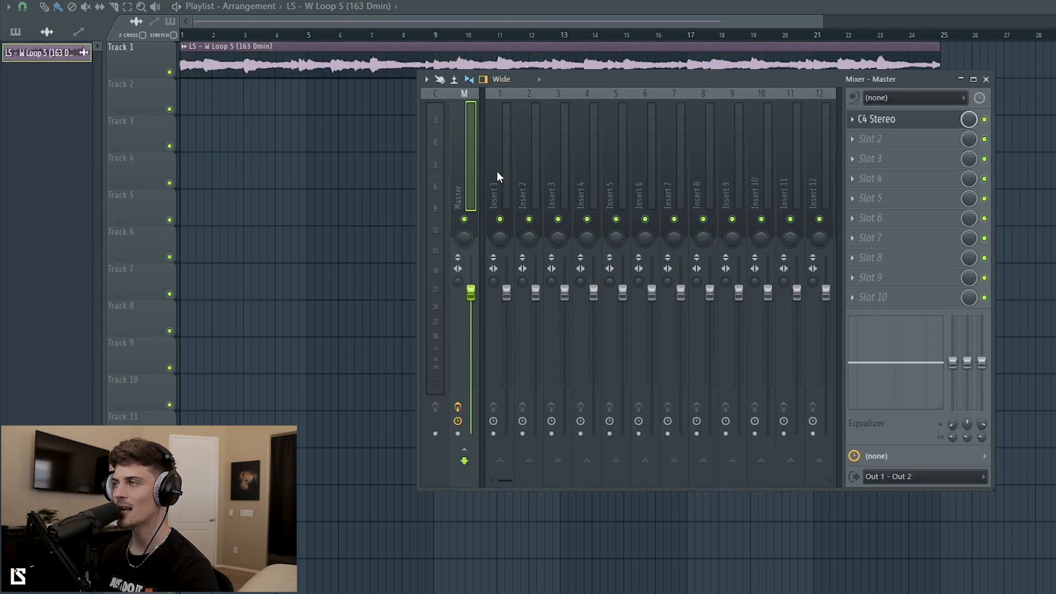
click(909, 122)
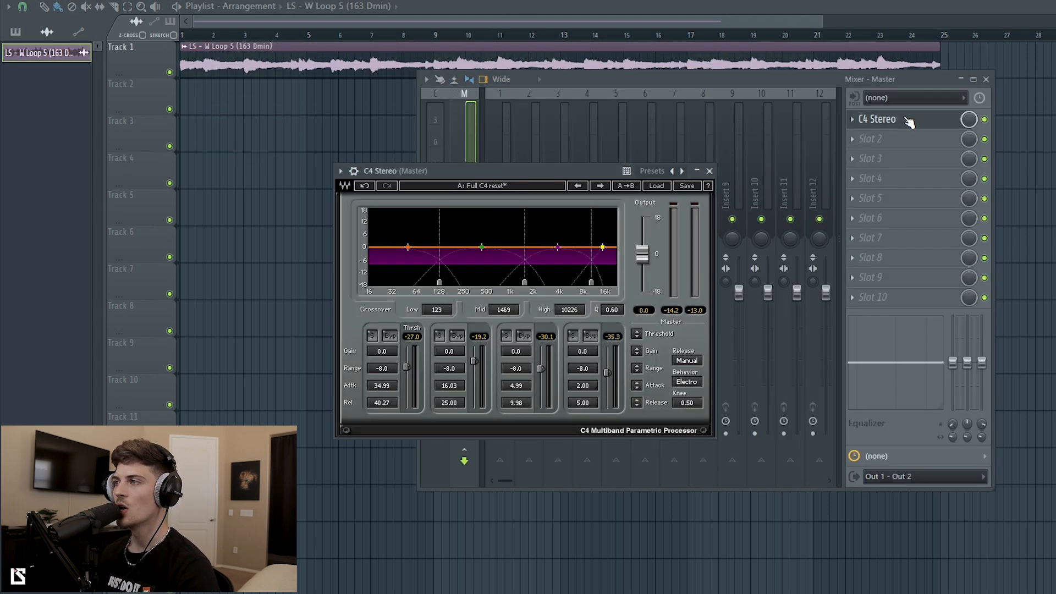
click(372, 336)
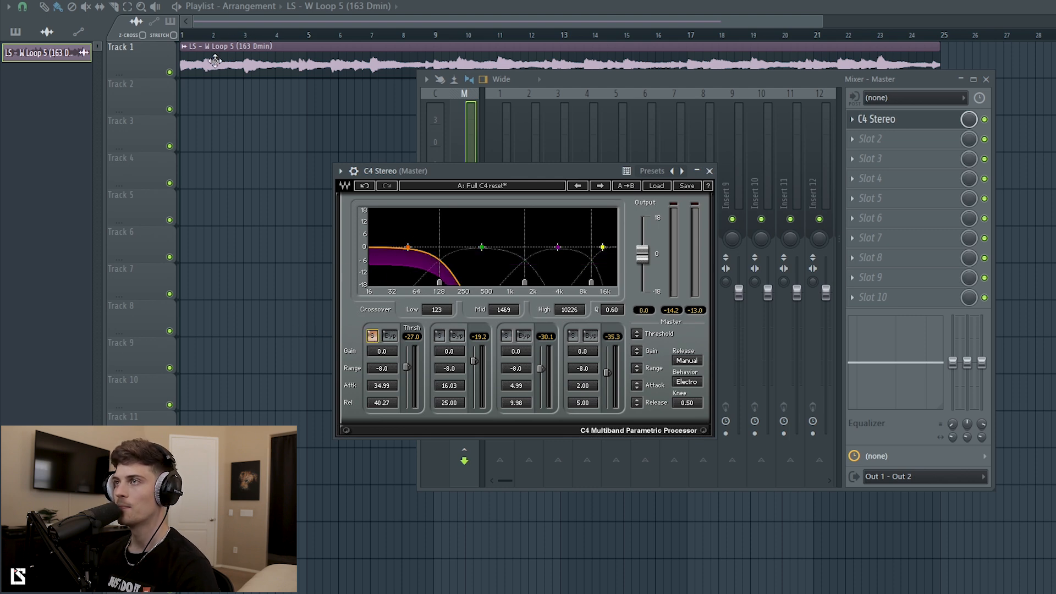
click(21, 19)
key(space)
Audition the second, third and high C4 bands by soloing each in turn.
key(F9)
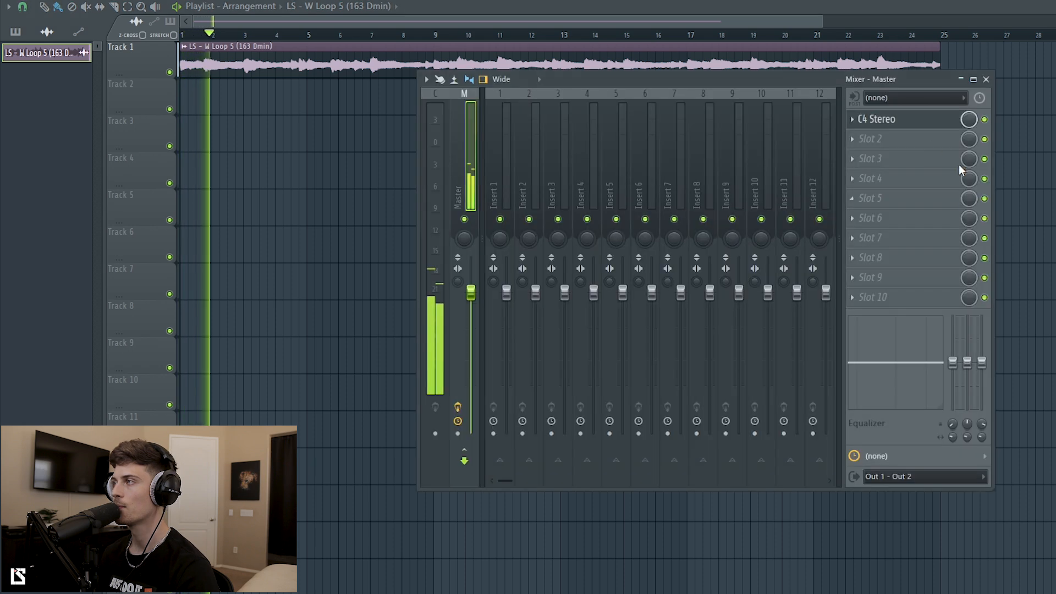
click(910, 120)
click(372, 336)
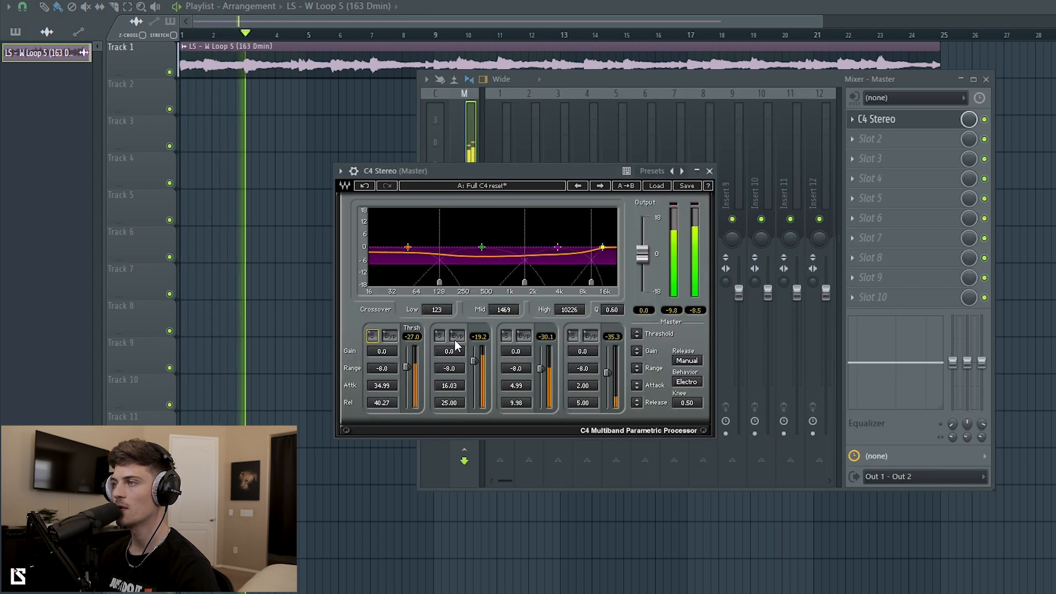
click(440, 336)
click(440, 337)
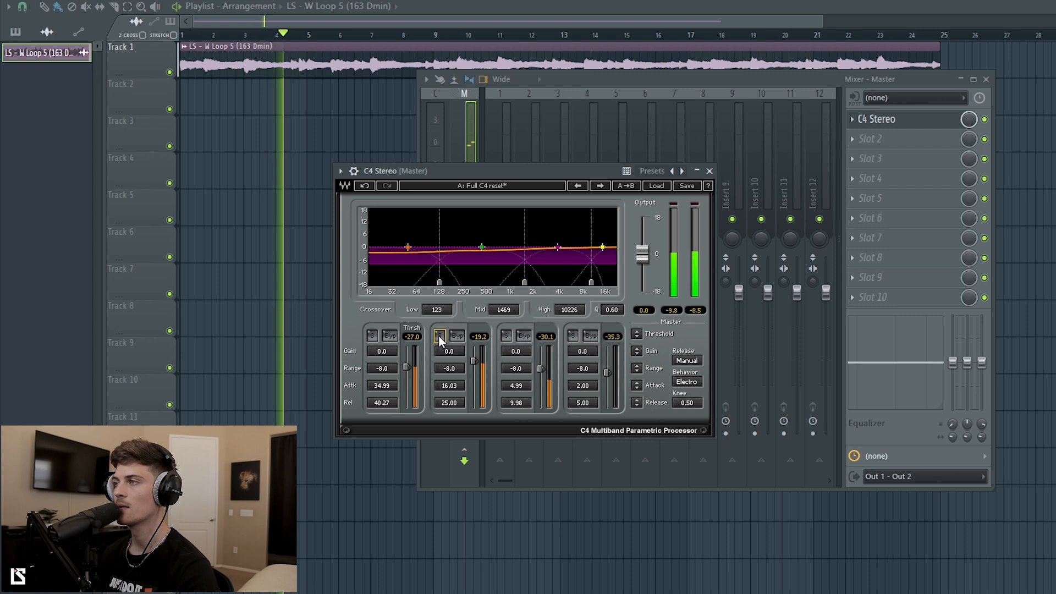
click(507, 336)
click(506, 337)
click(573, 336)
click(573, 336)
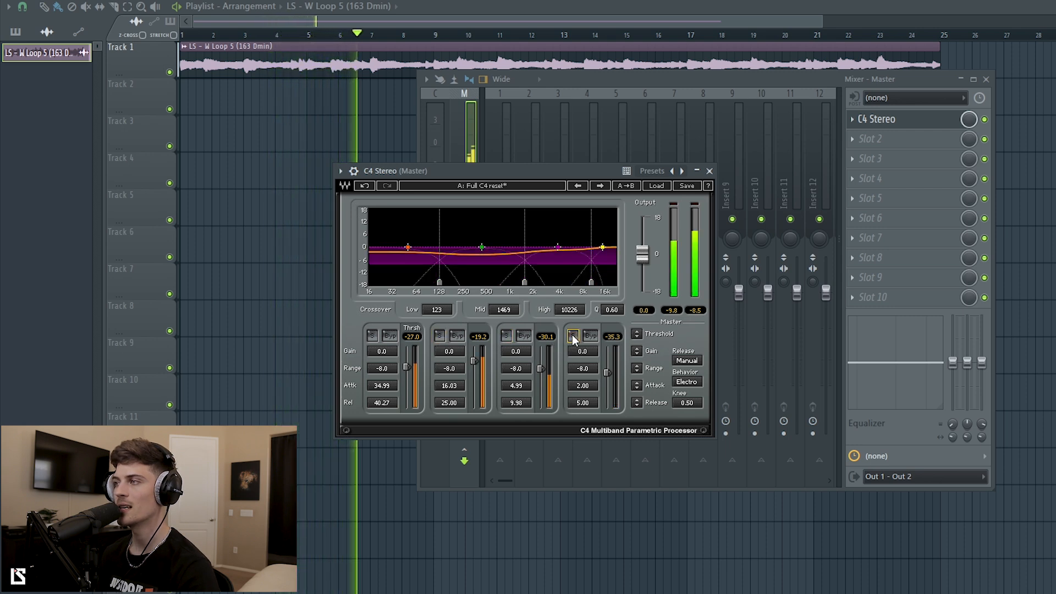
Bypass compression on all four C4 bands and stop playback.
click(390, 335)
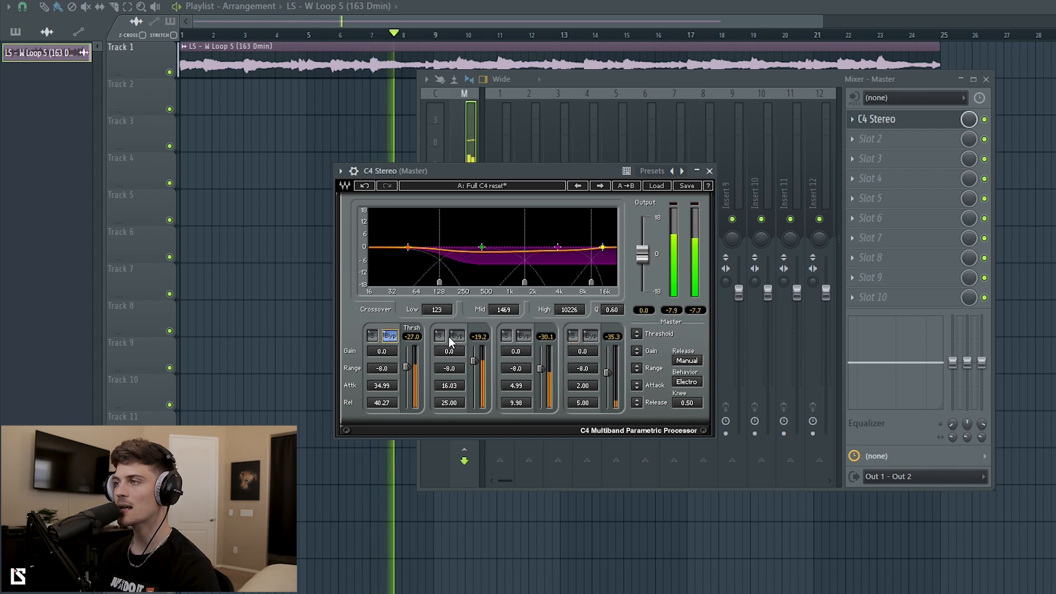
click(457, 335)
click(524, 336)
click(591, 335)
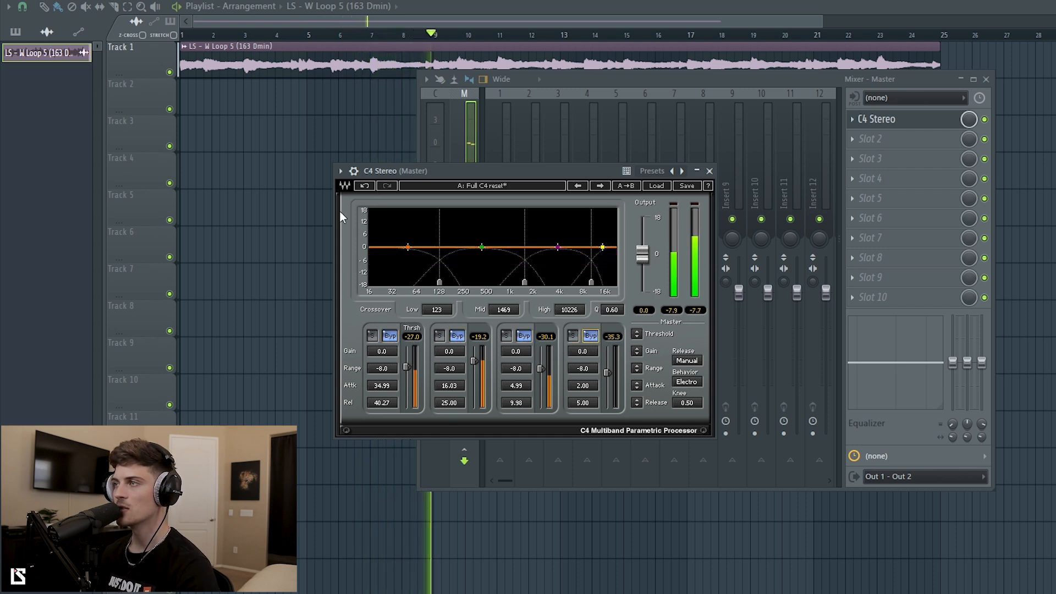
key(space)
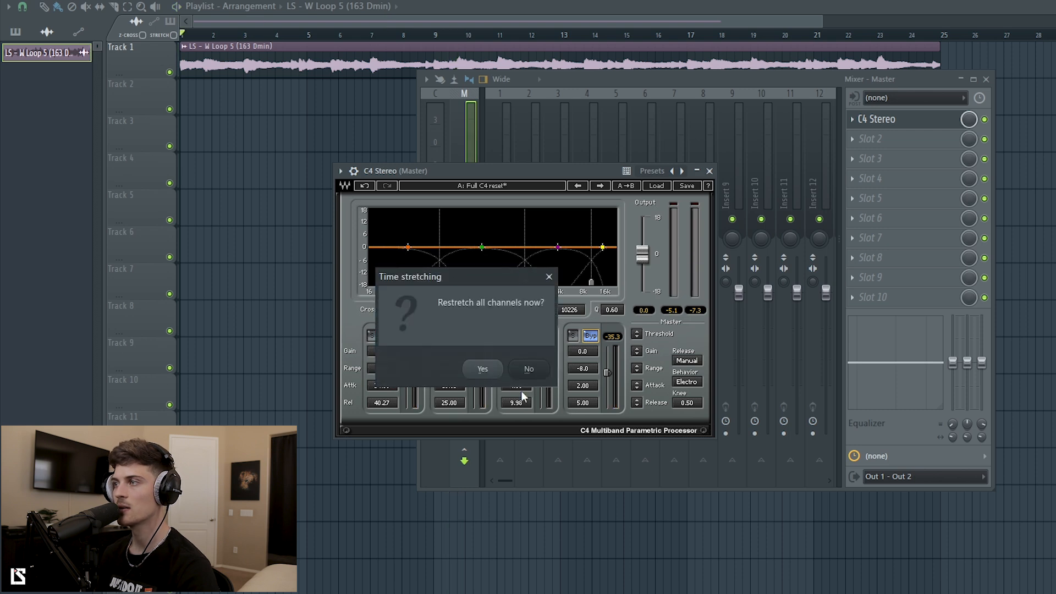
Dismiss the time stretching prompt and restart playback.
click(483, 367)
drag(192, 2, 193, 0)
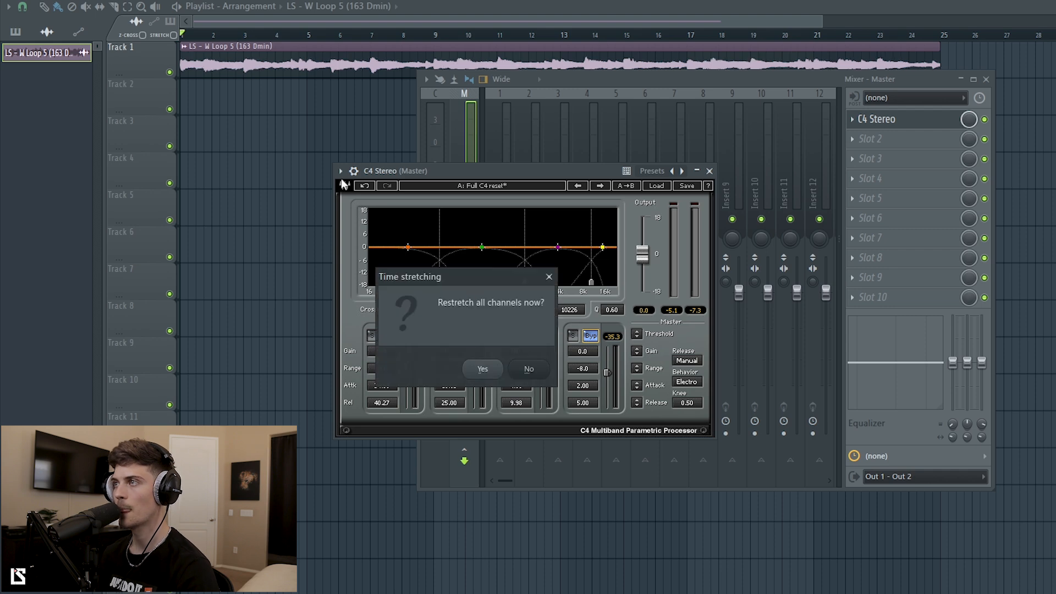
click(487, 377)
key(space)
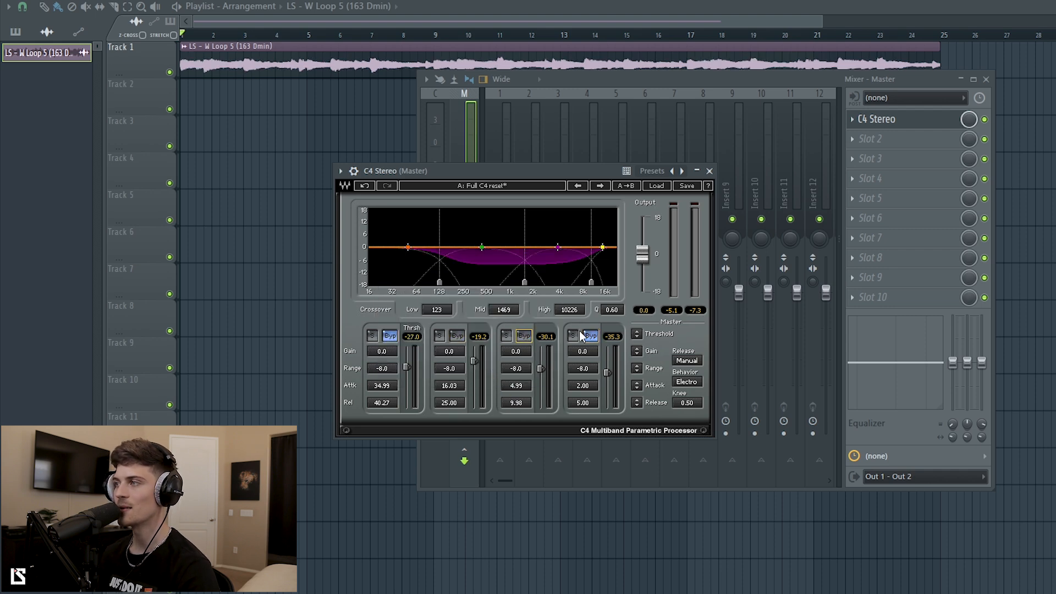
Compare the low band by toggling its solo and bypass, leaving it compressing.
click(391, 336)
click(373, 337)
click(373, 337)
click(390, 339)
click(390, 337)
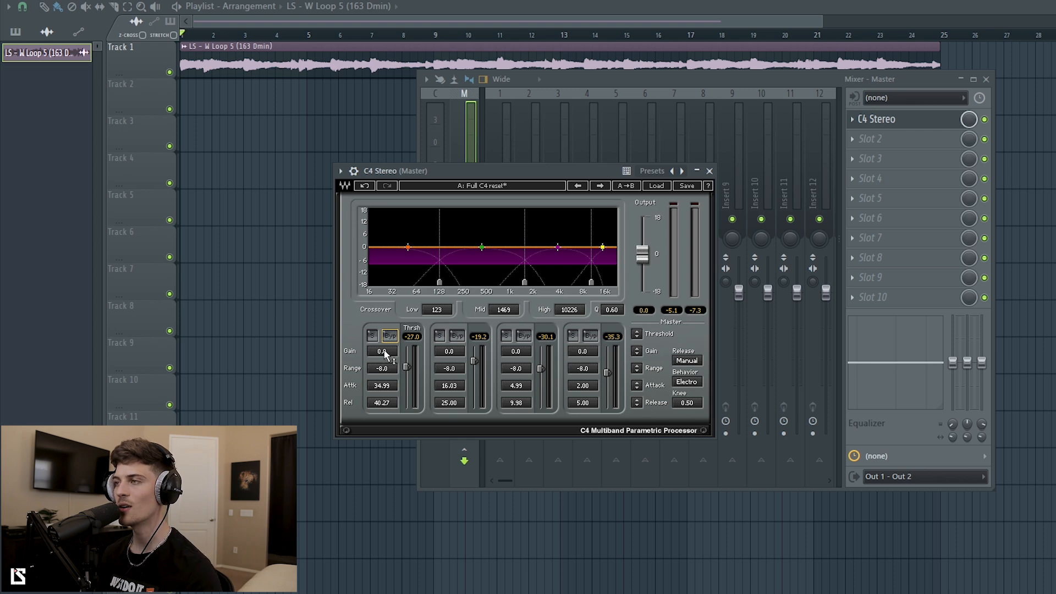
Reset the C4 low band gain to 0.0.
scroll(384, 352, up, 5)
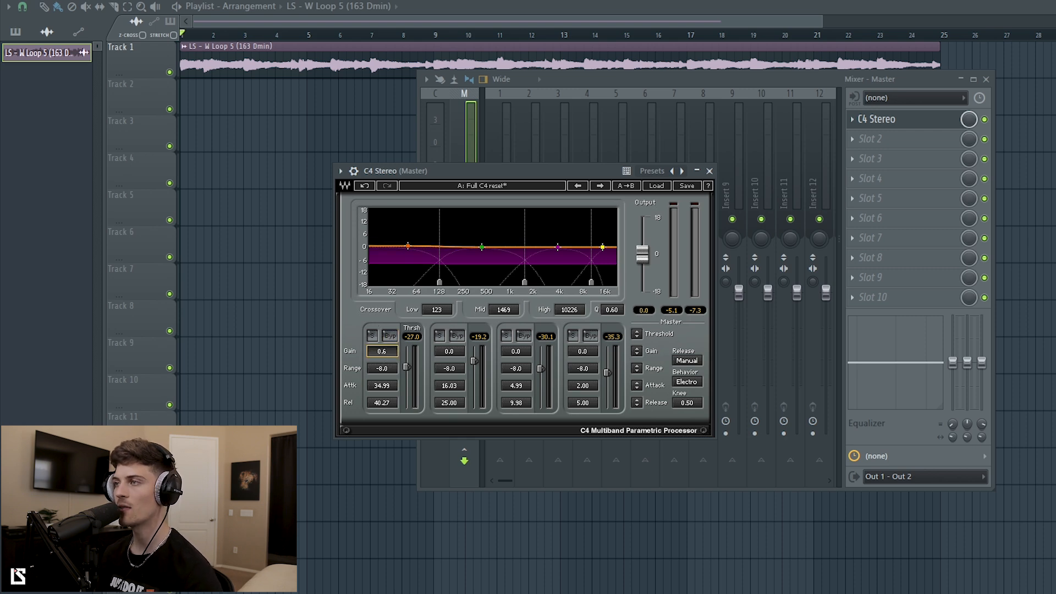
click(383, 352)
text(0)
key(Return)
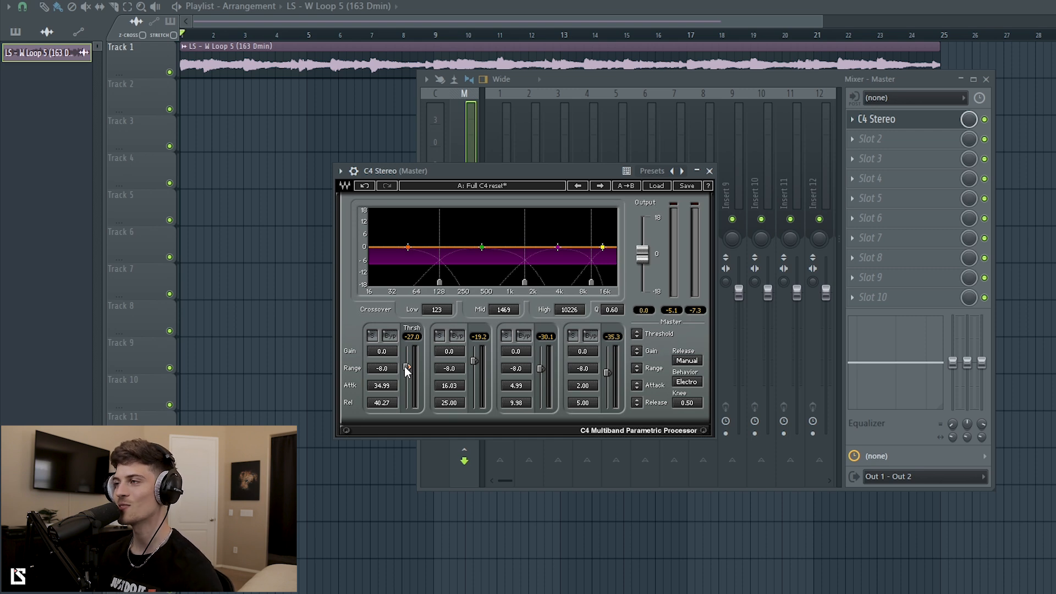
Make the low band range shallower, to -5.0 dB, and raise its threshold.
drag(400, 371, 399, 372)
drag(385, 369, 385, 371)
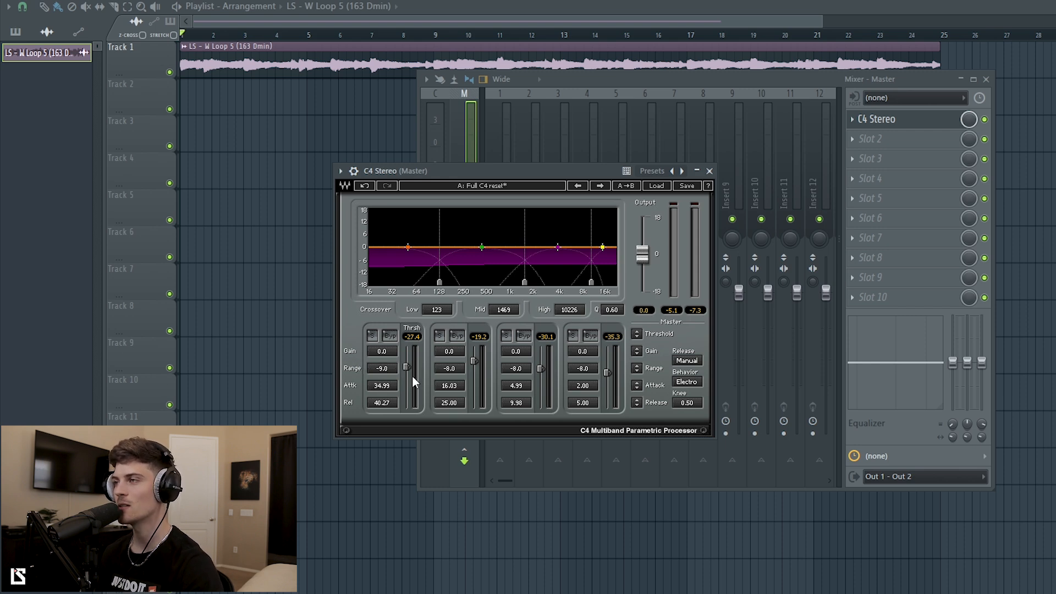
drag(391, 373, 390, 356)
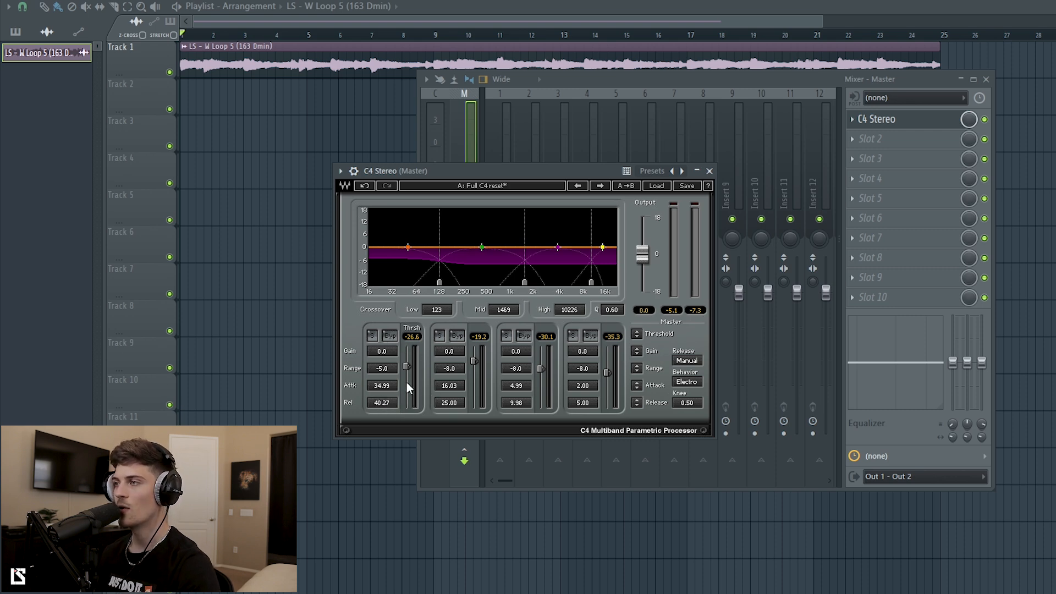
drag(406, 369, 407, 347)
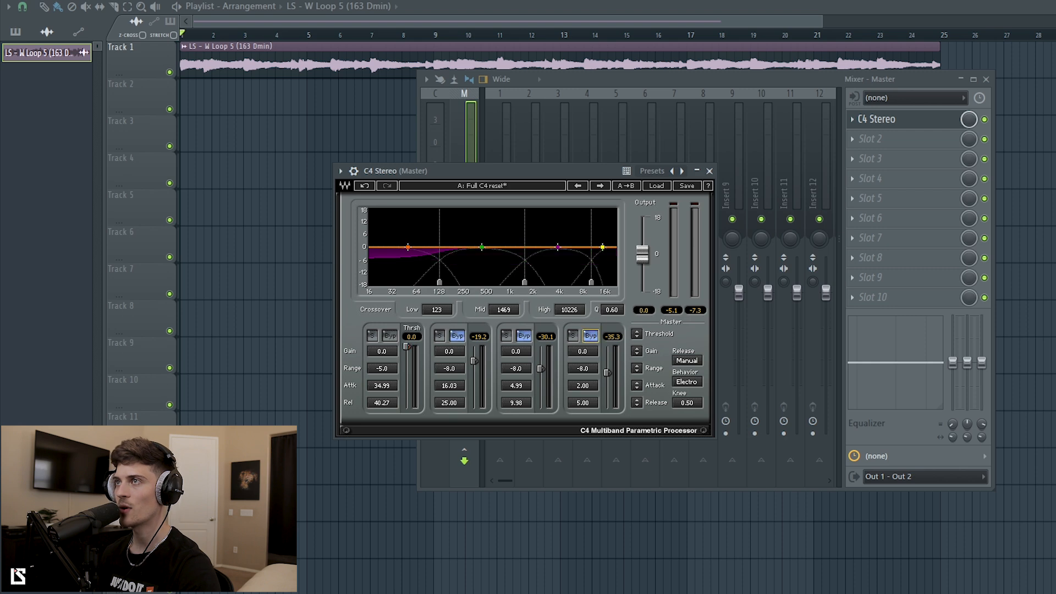
Audition with the low threshold pulled down, then re-enable compression on bands 2, 3 and 4.
key(space)
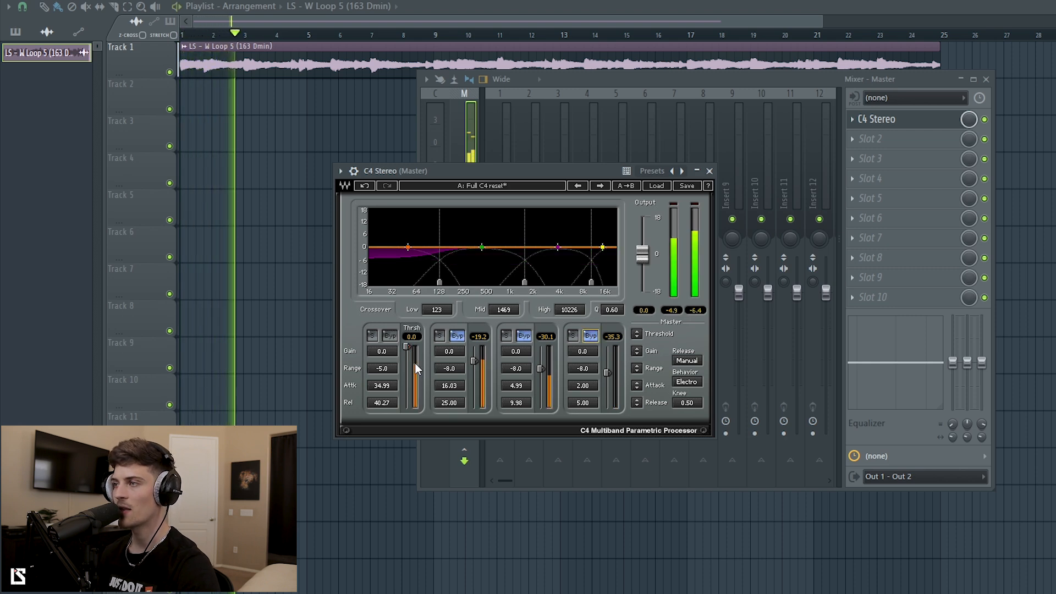
drag(407, 347, 381, 400)
key(space)
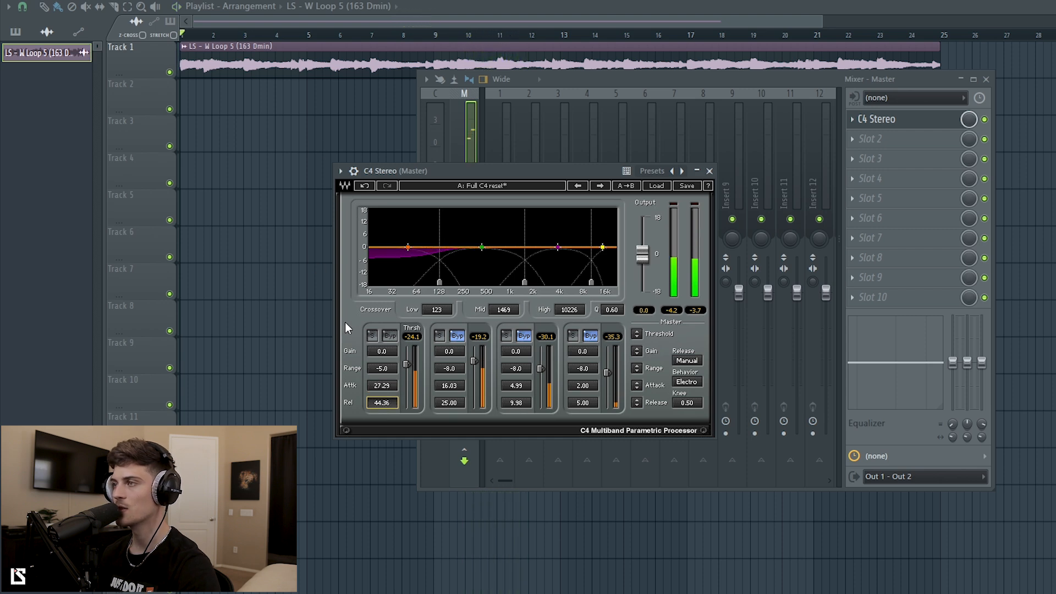
click(459, 336)
click(524, 338)
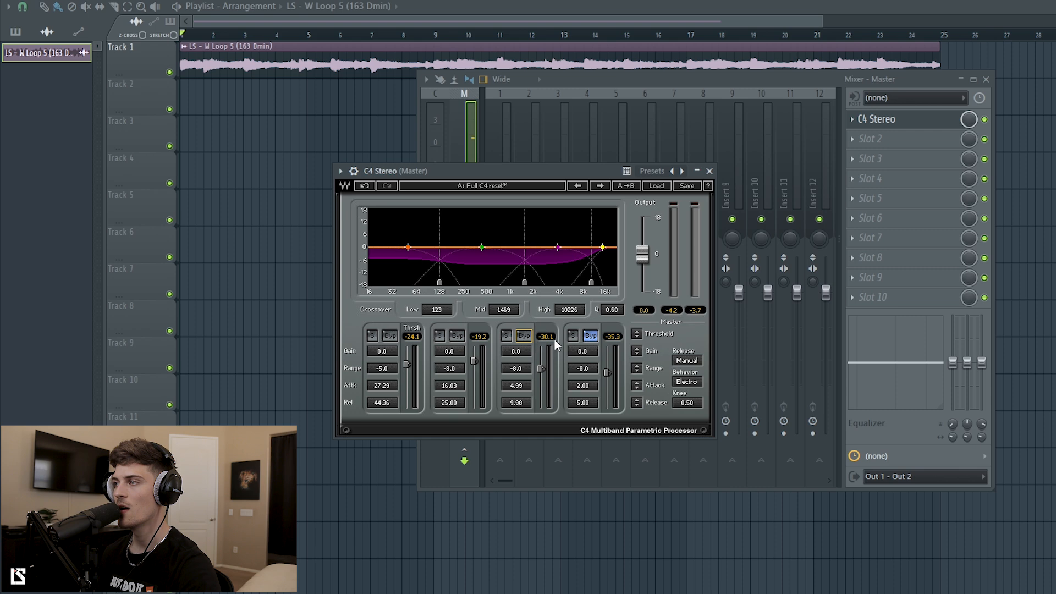
click(588, 339)
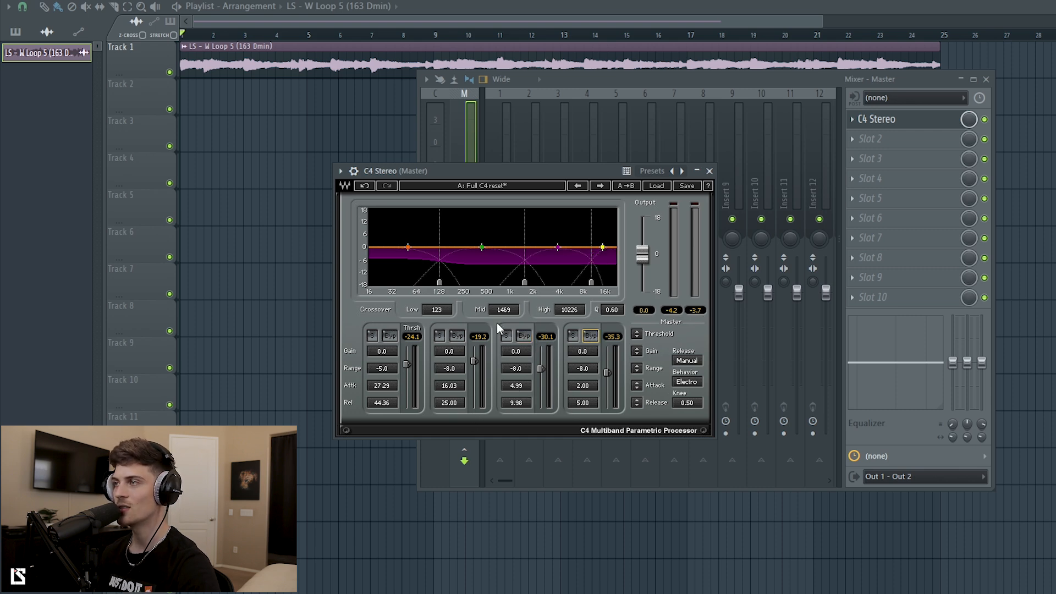
Set the low crossover to 109 Hz and raise all four band thresholds to 0.0 dB.
drag(439, 284, 436, 283)
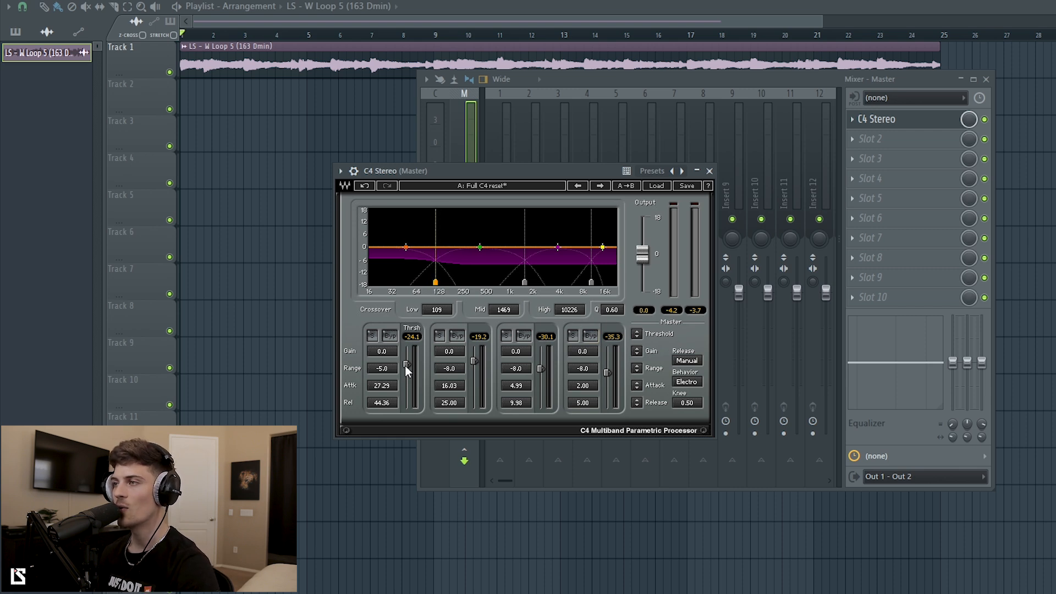
drag(407, 364, 407, 347)
drag(475, 363, 474, 346)
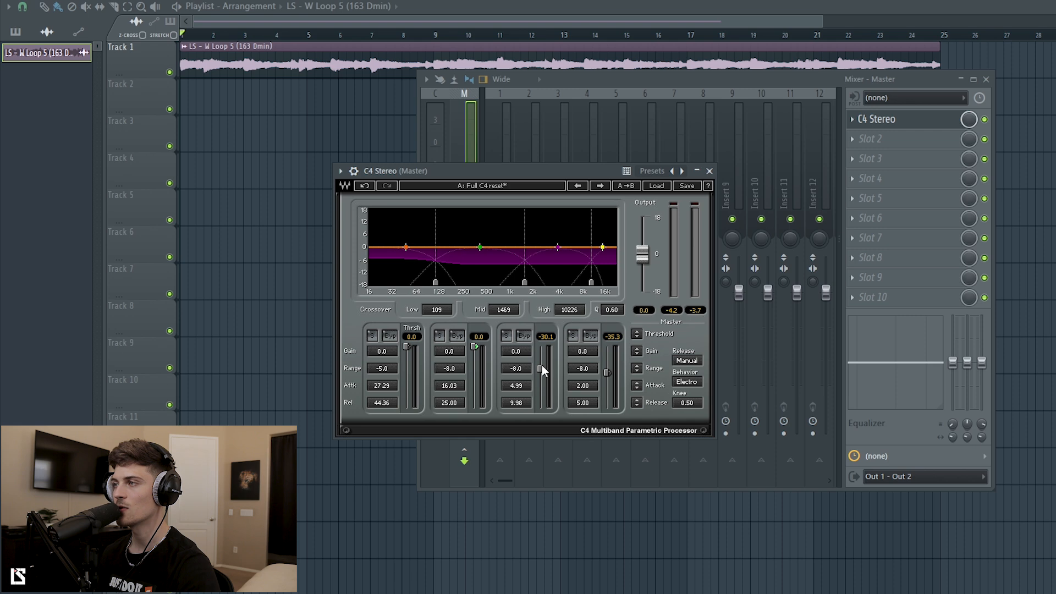
drag(541, 369, 542, 346)
drag(607, 373, 608, 346)
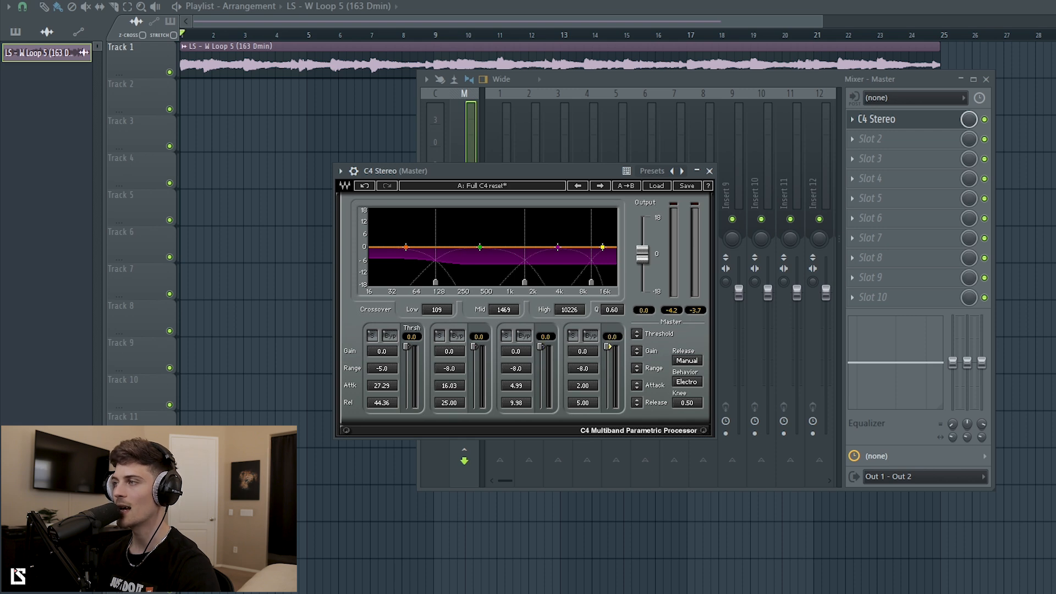
click(658, 187)
Load the Full C4 reset preset and compare it against the bypassed master slot during playback.
click(710, 250)
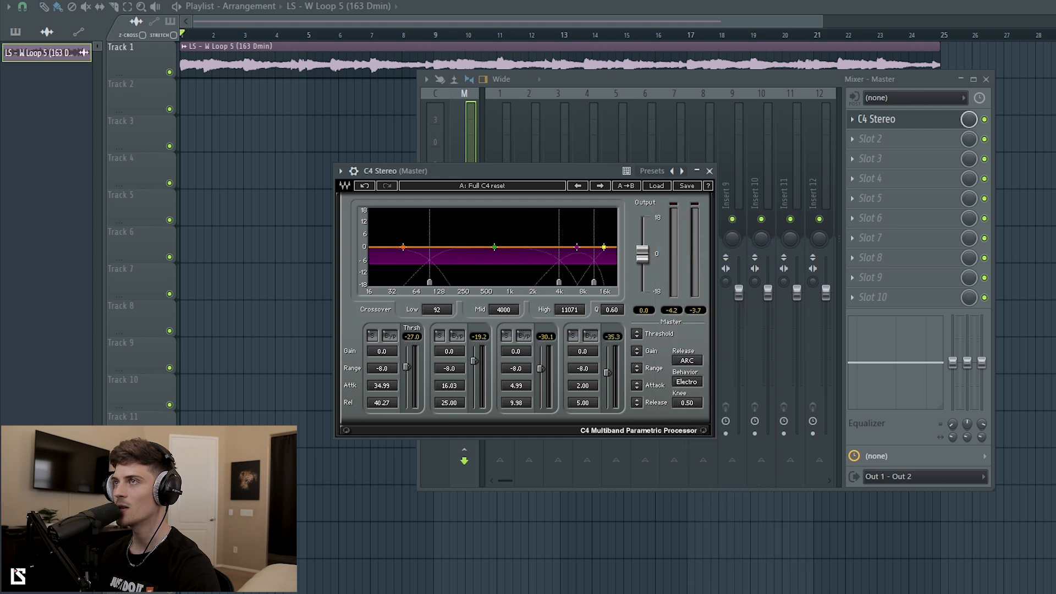
key(space)
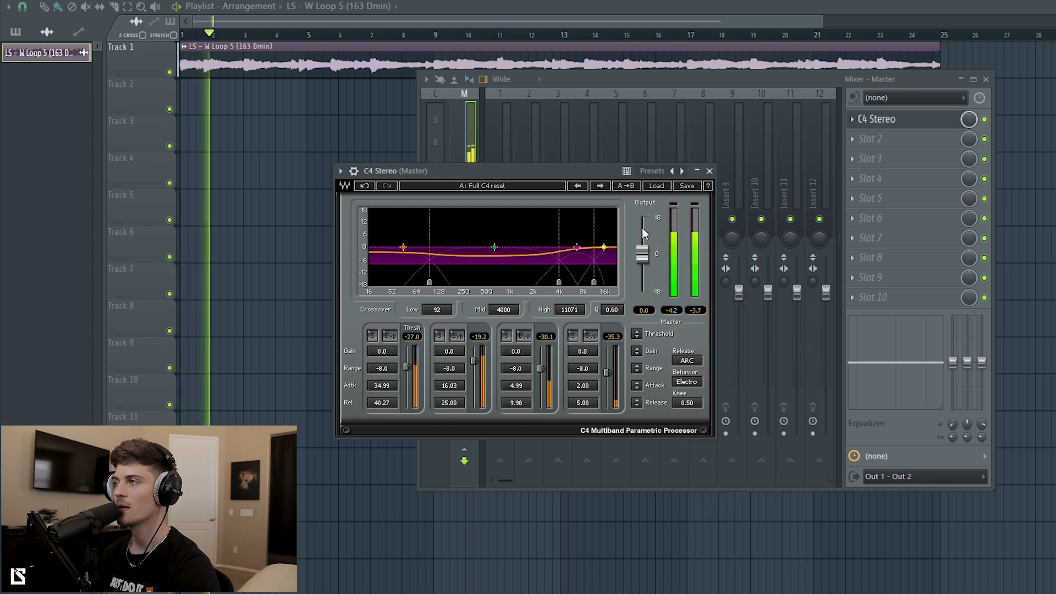
click(985, 119)
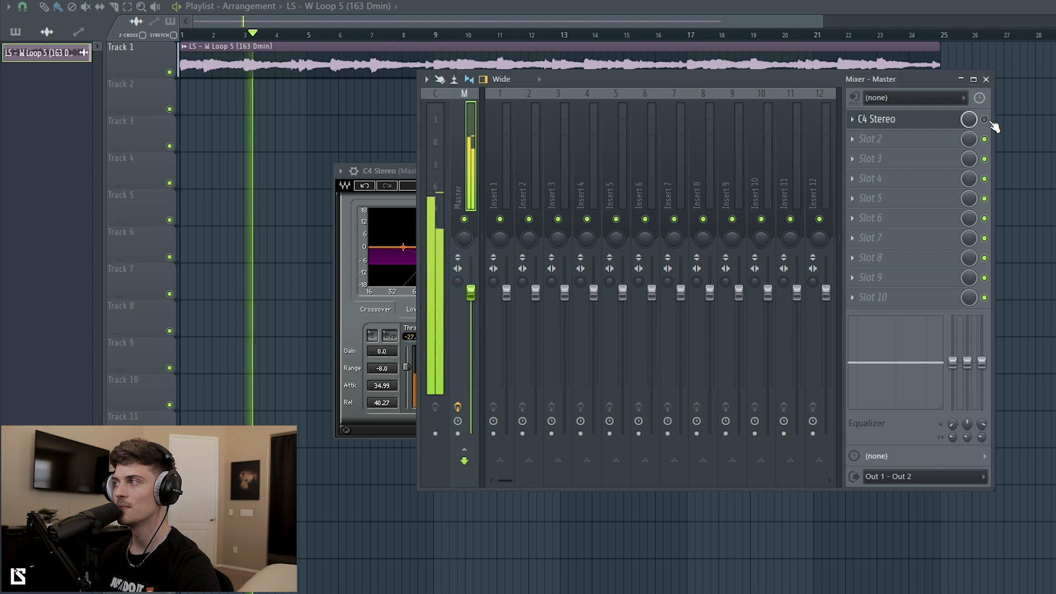
click(985, 119)
click(347, 171)
key(space)
Toggle band 3 bypass to compare, then hide the plugin windows and bring up the mixer.
click(525, 336)
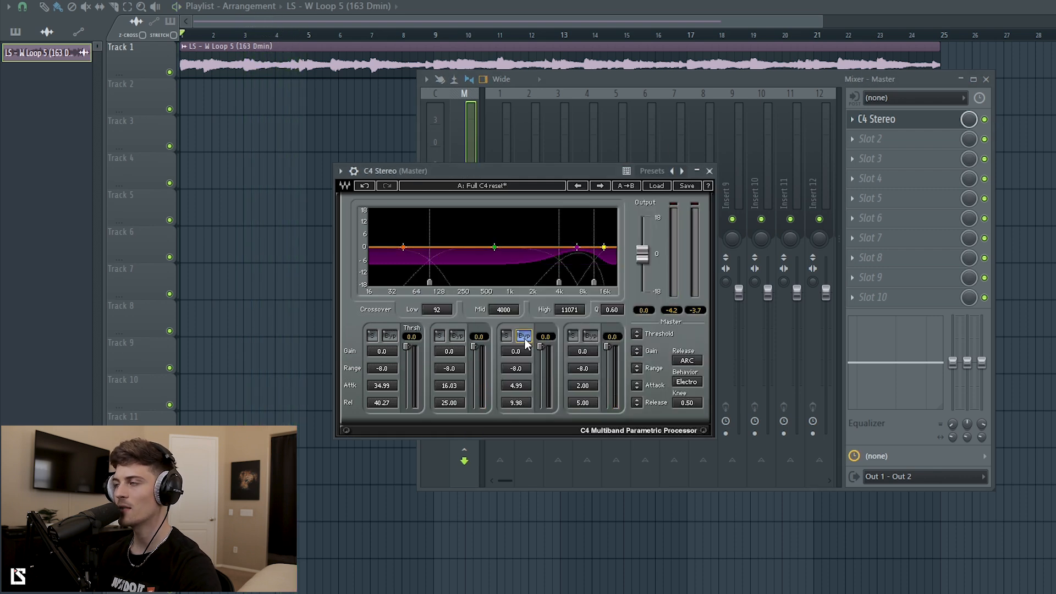
click(525, 336)
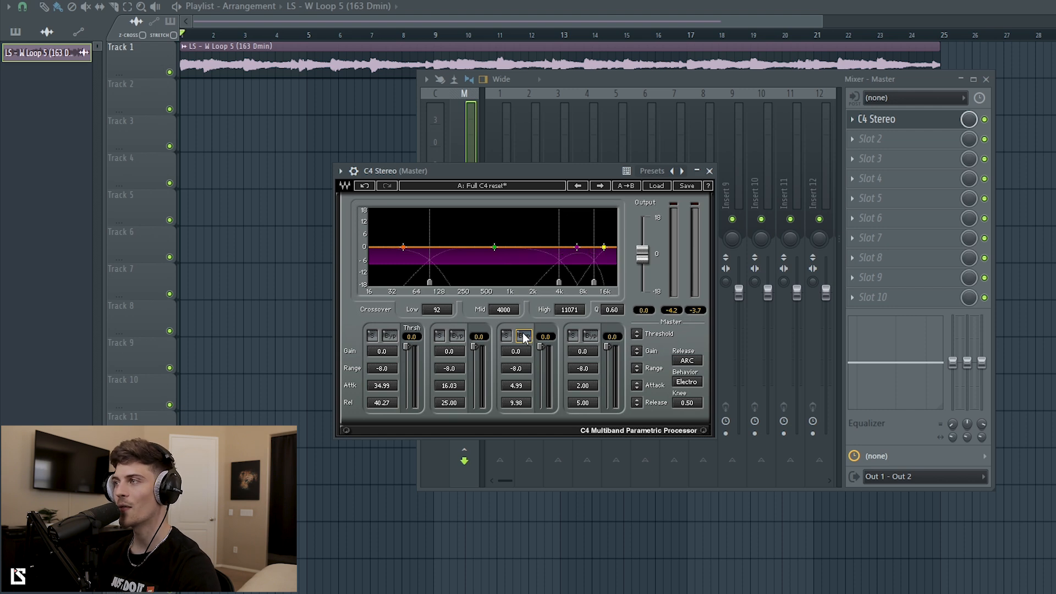
drag(486, 177, 482, 192)
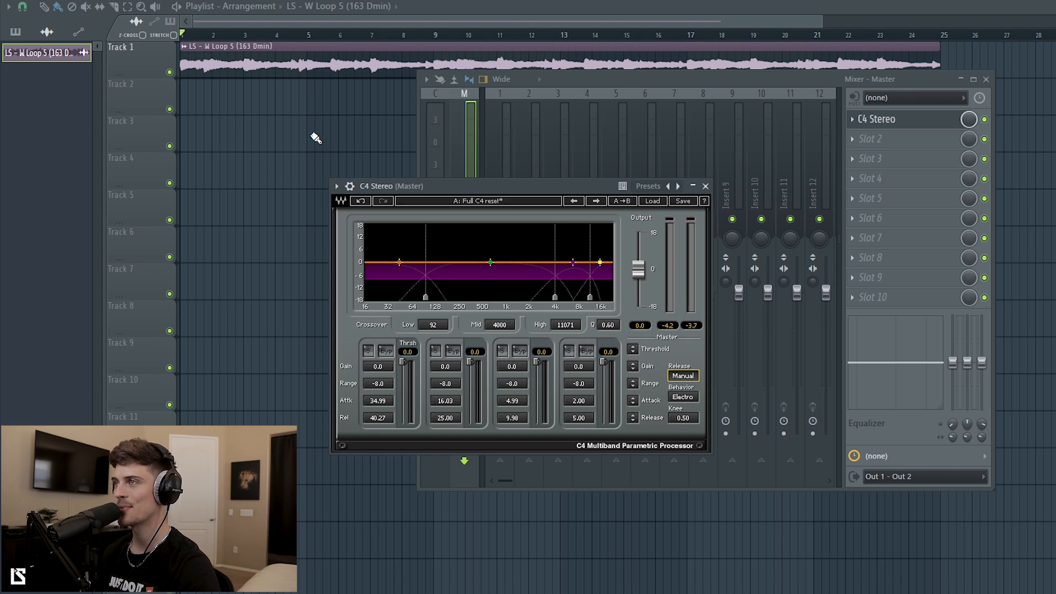
right_click(318, 137)
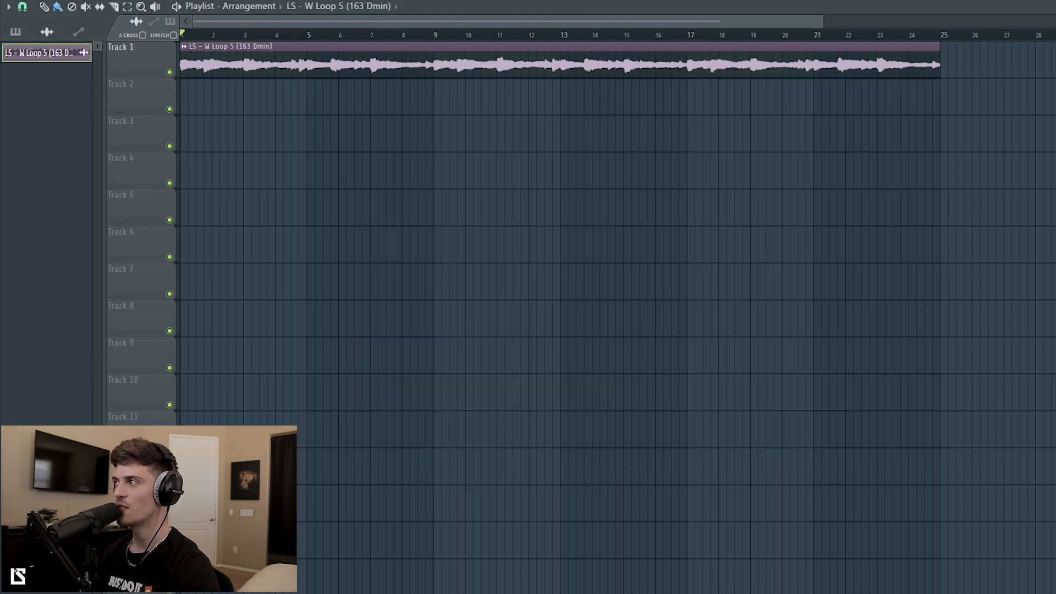
scroll(616, 308, up, 4)
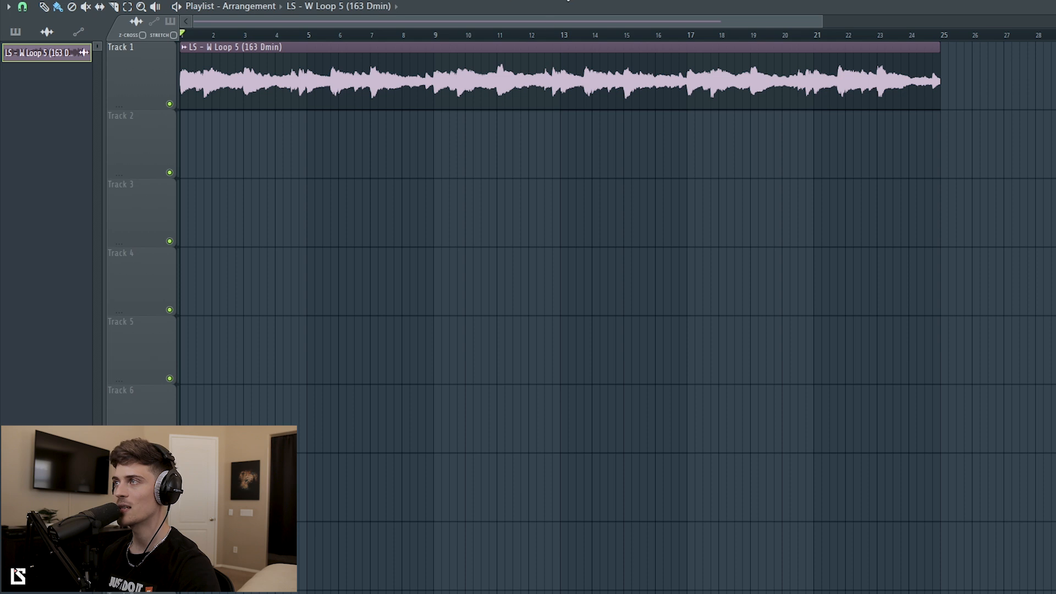
key(F9)
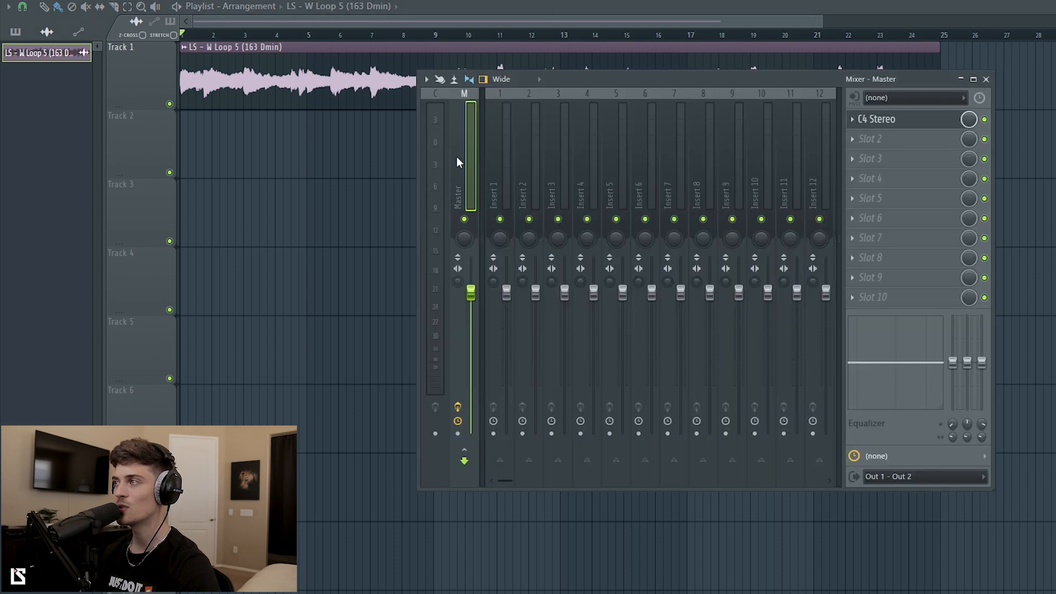
Move the master C4's low crossover to 180 Hz and mid crossover to 1060 Hz, then play to check.
click(916, 121)
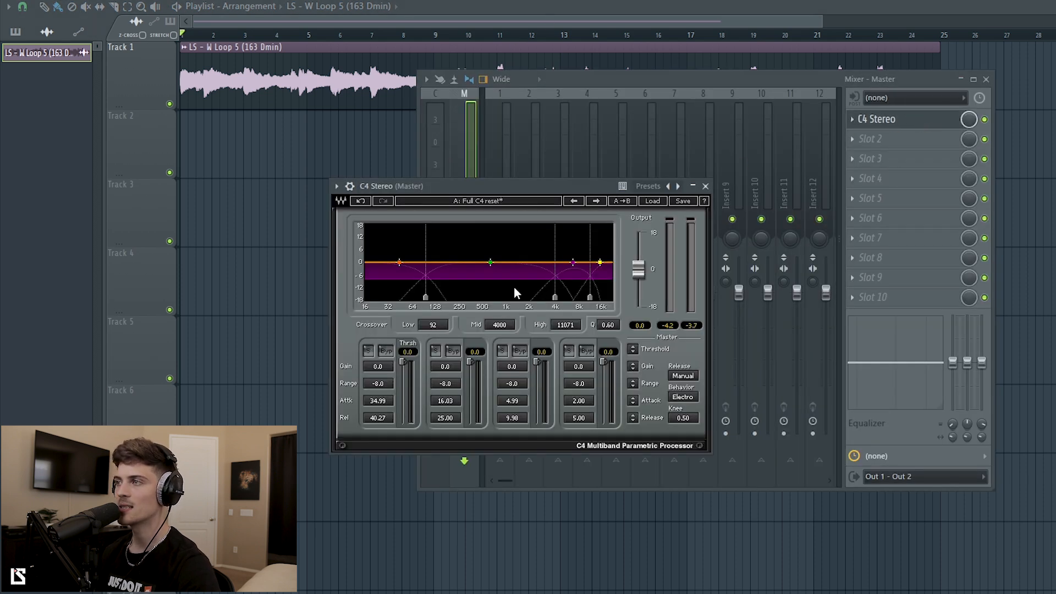
drag(425, 298, 449, 298)
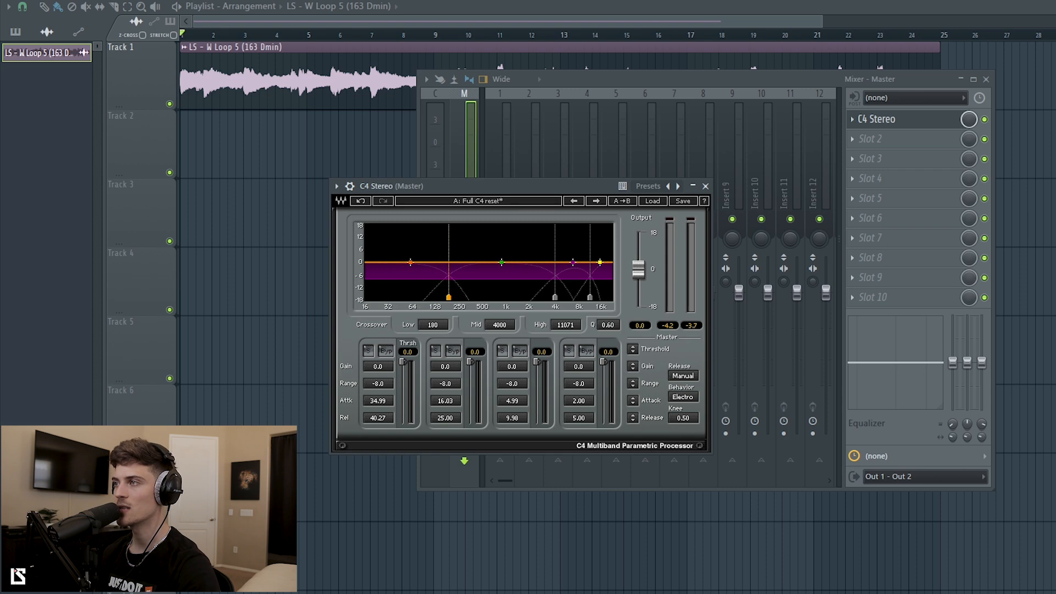
drag(555, 298, 510, 297)
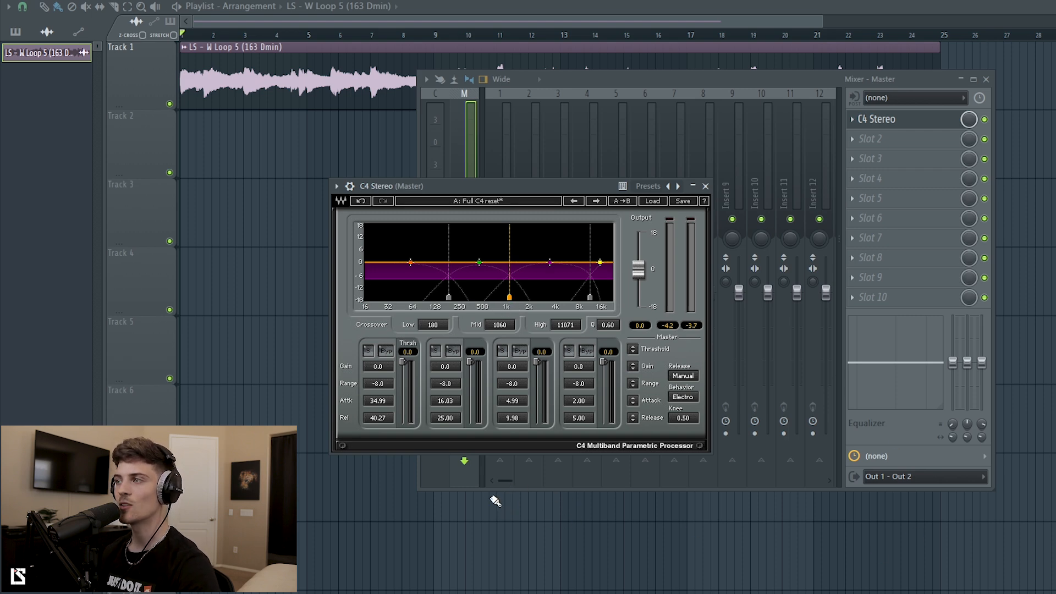
key(space)
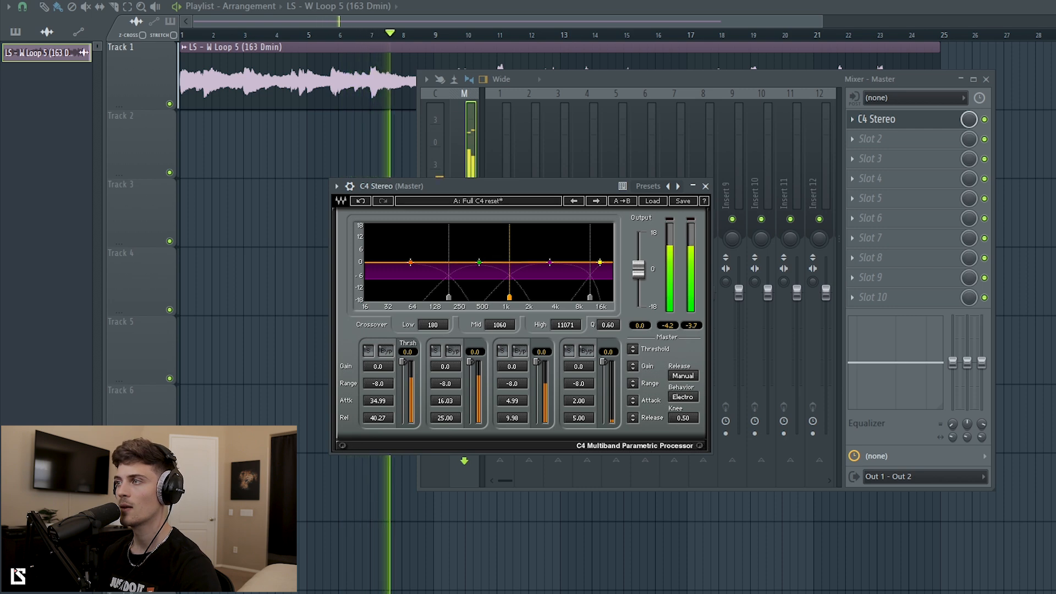
key(space)
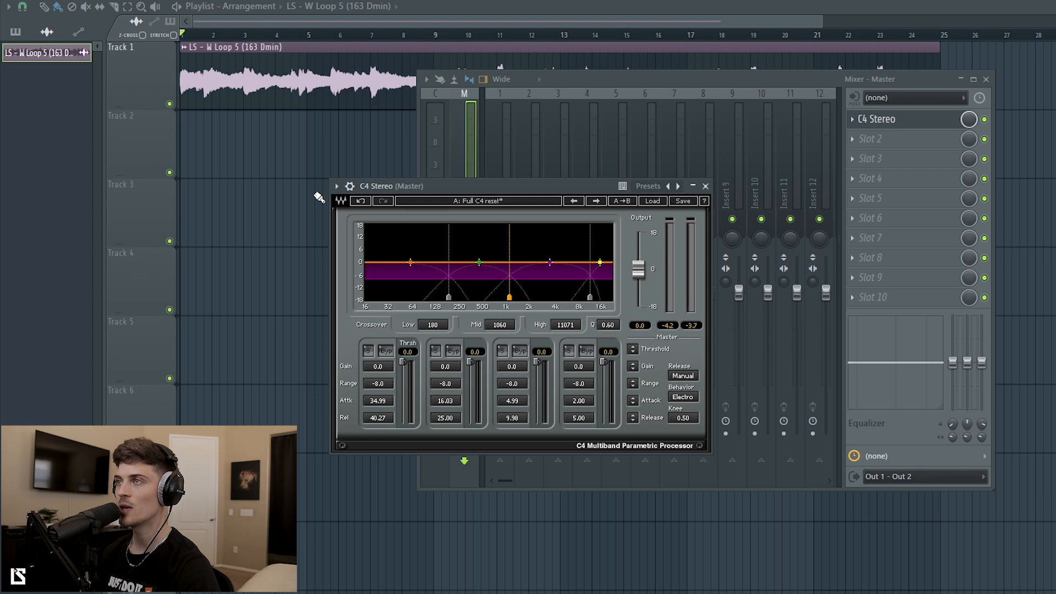
drag(400, 190, 368, 201)
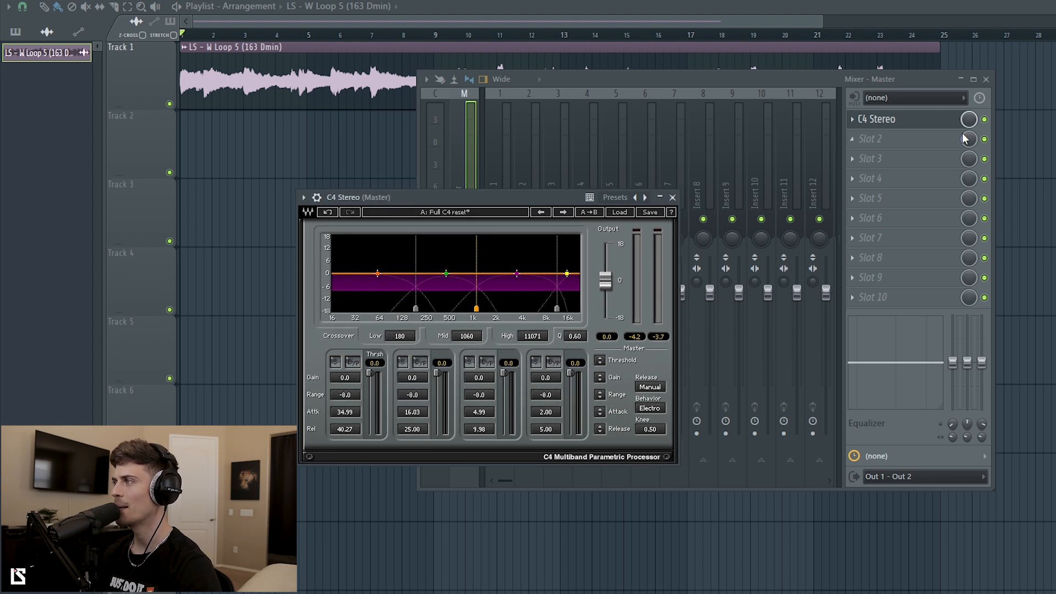
Rearrange the mixer and C4 windows and briefly play the song.
drag(802, 74, 813, 86)
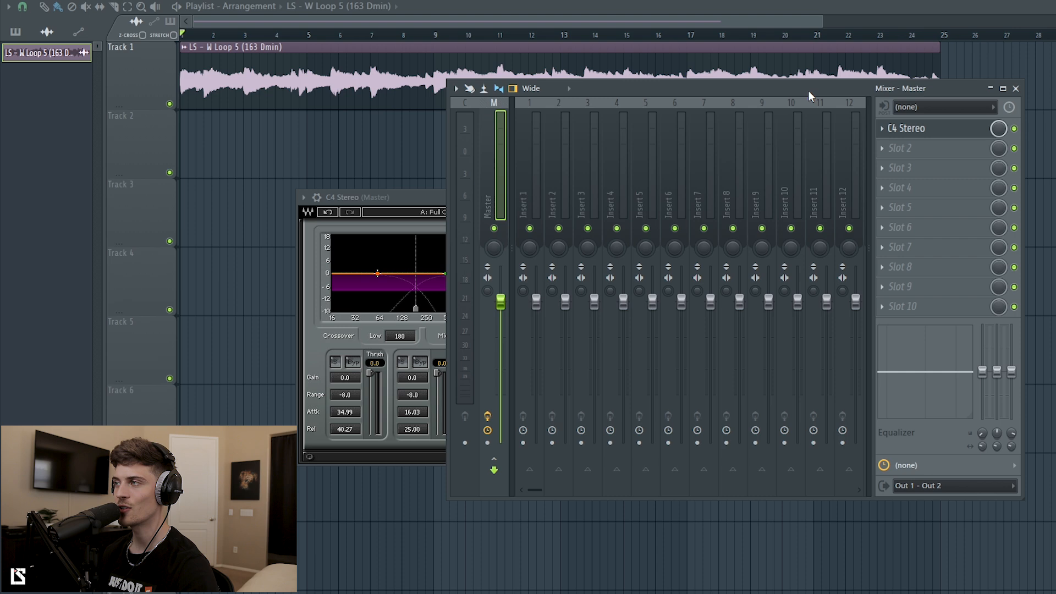
click(399, 200)
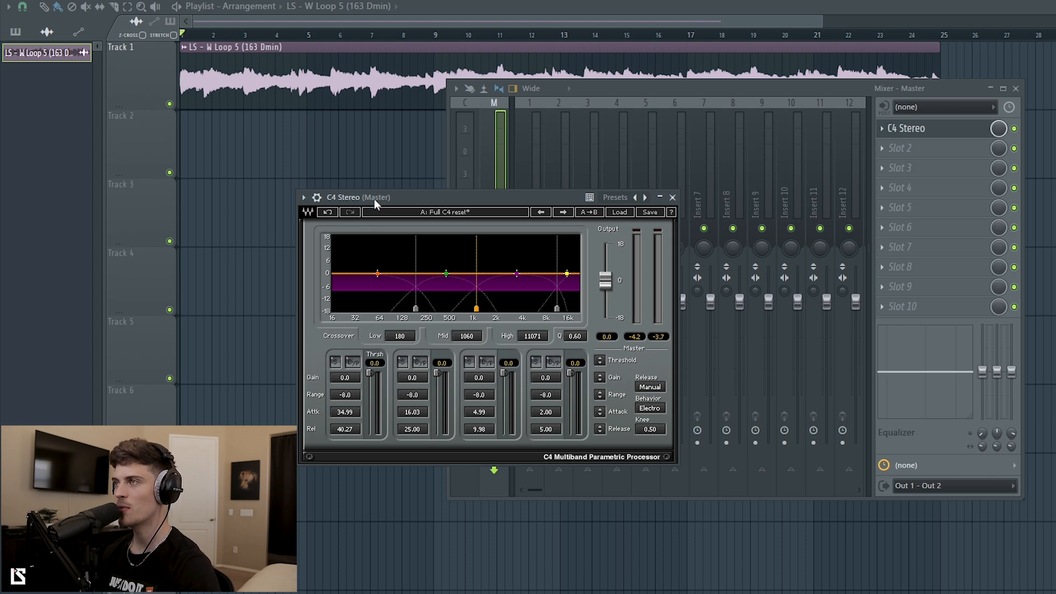
drag(374, 199, 366, 206)
click(251, 35)
key(space)
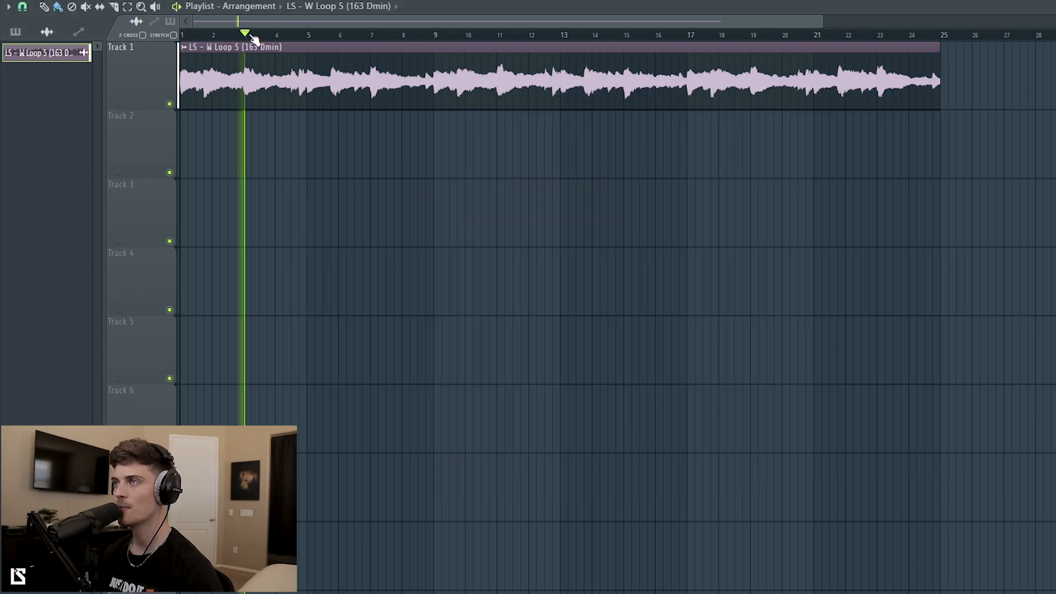
key(space)
Set playback to start at bar 5, then reopen the mixer and the master's C4 window.
click(311, 36)
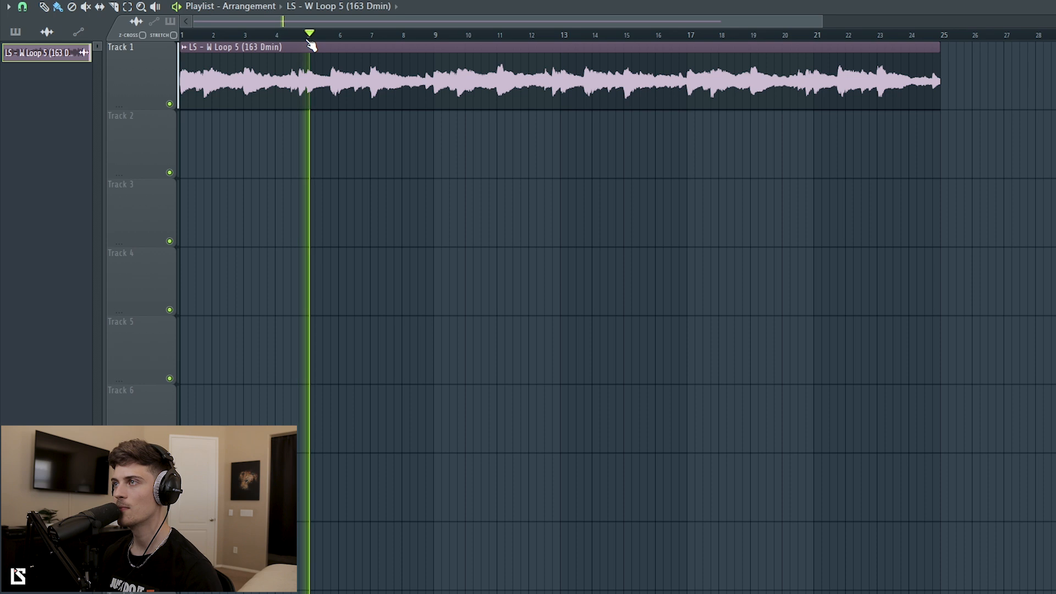
key(space)
drag(319, 135, 353, 93)
ctrl+click(369, 223)
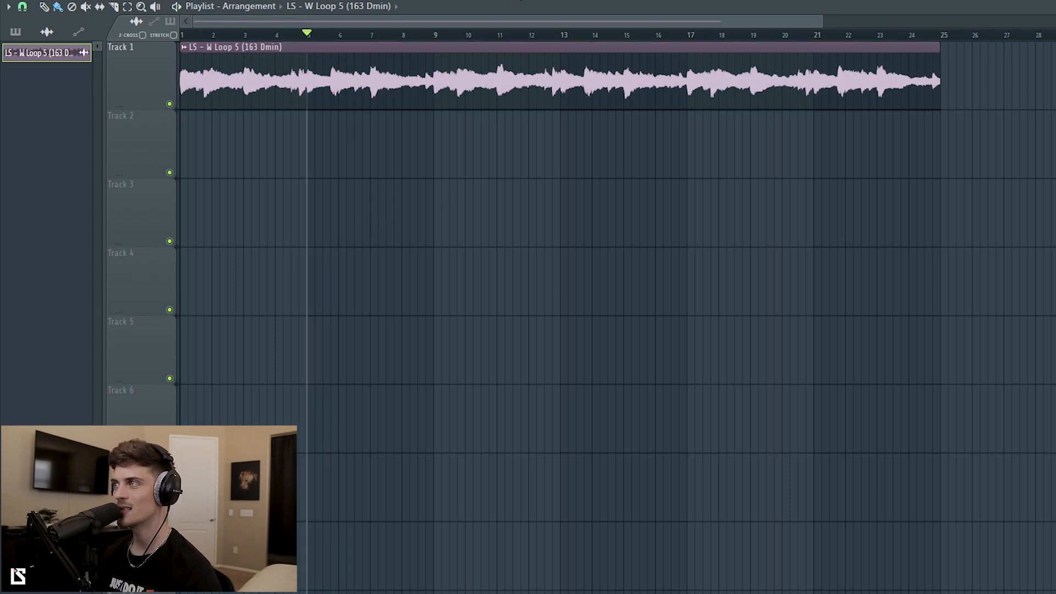
key(F9)
click(943, 134)
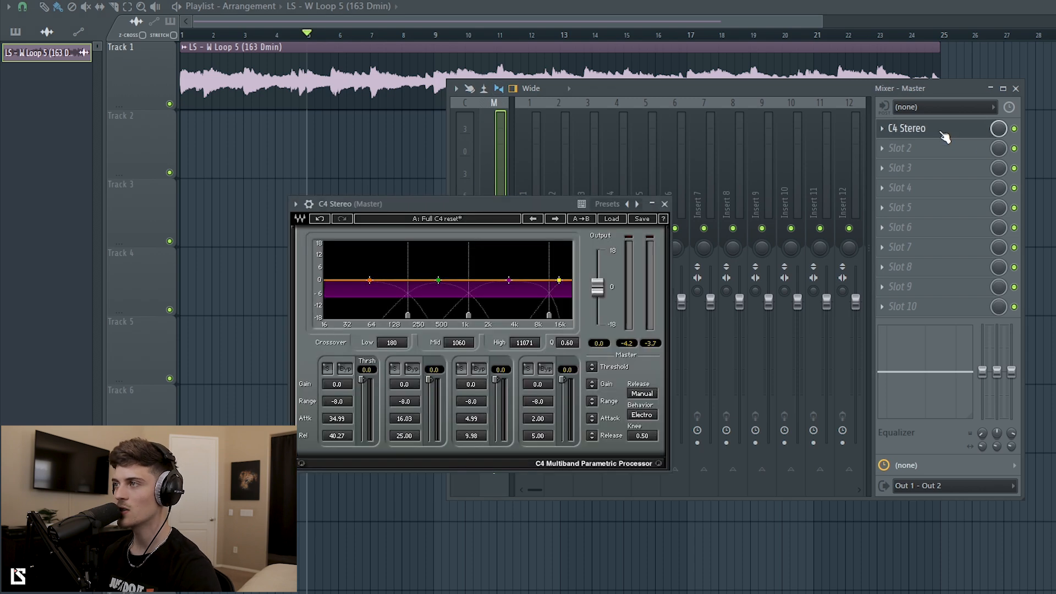
Lower the low crossover to about 174 Hz and audition the low band soloed.
drag(401, 209, 437, 212)
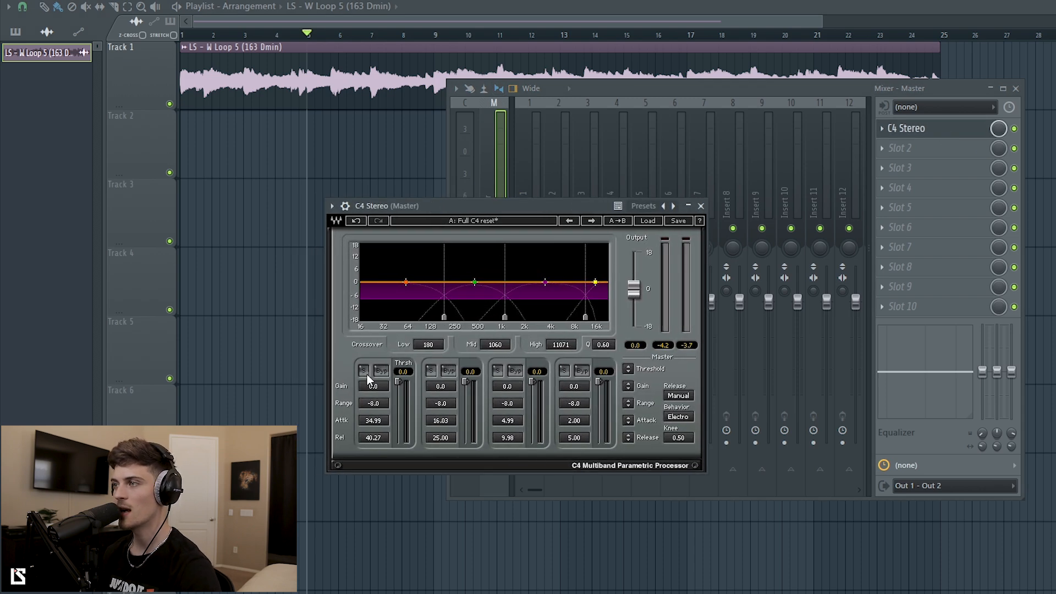
drag(444, 316, 443, 316)
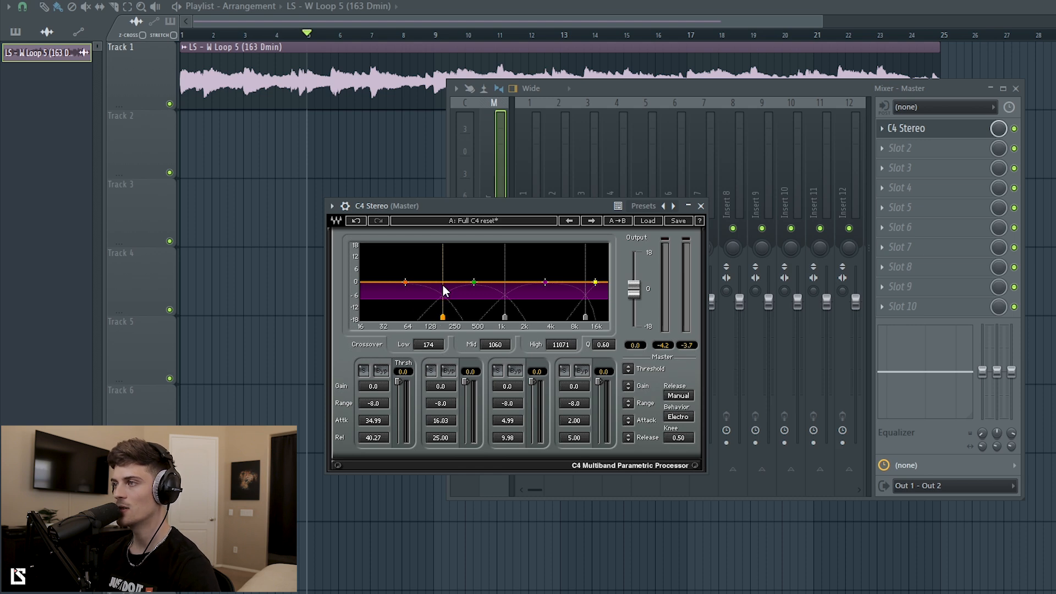
click(364, 371)
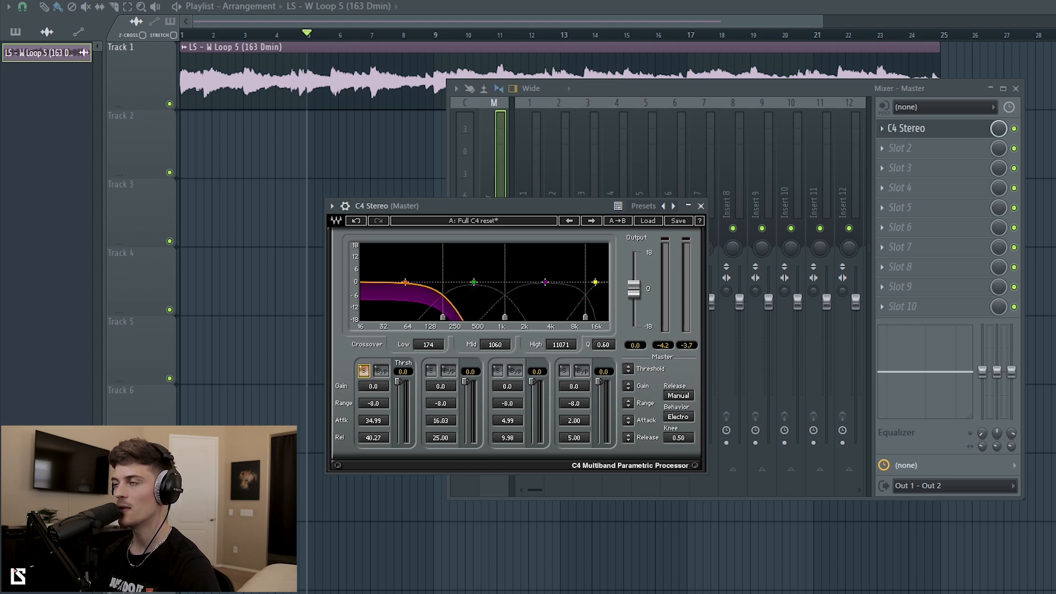
key(space)
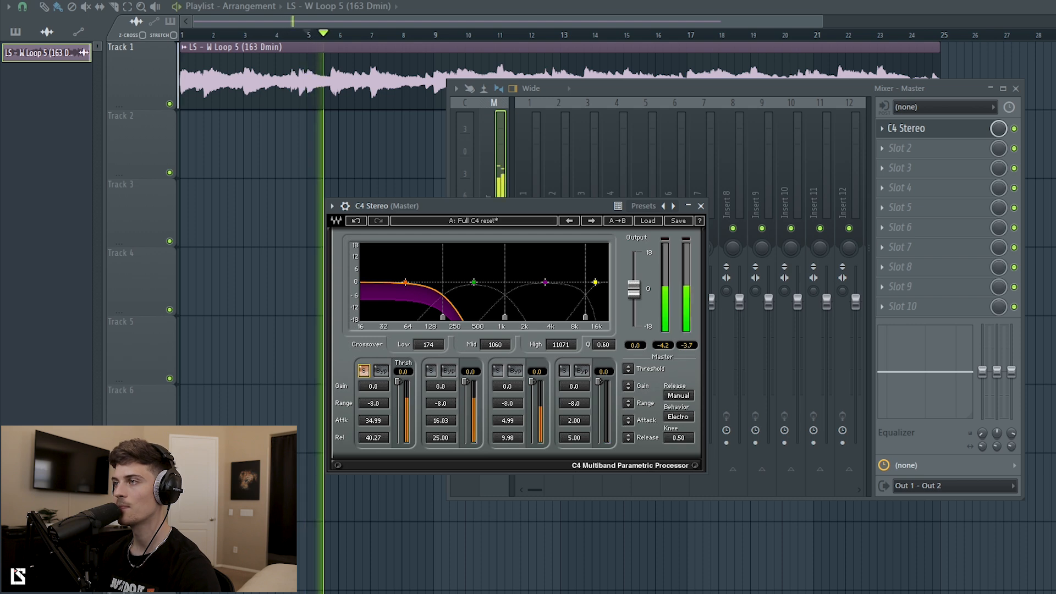
key(space)
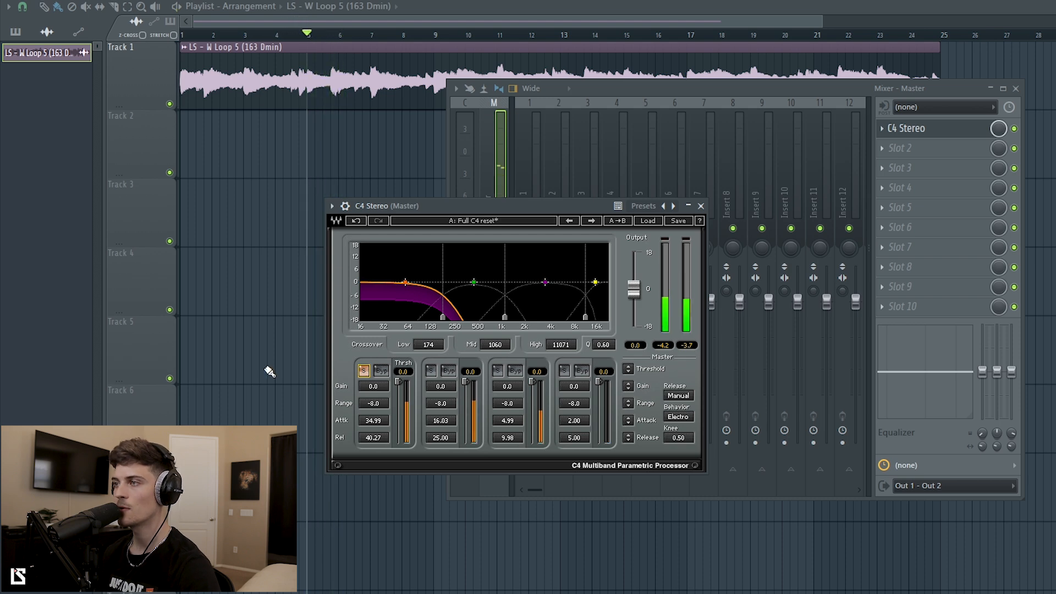
click(364, 371)
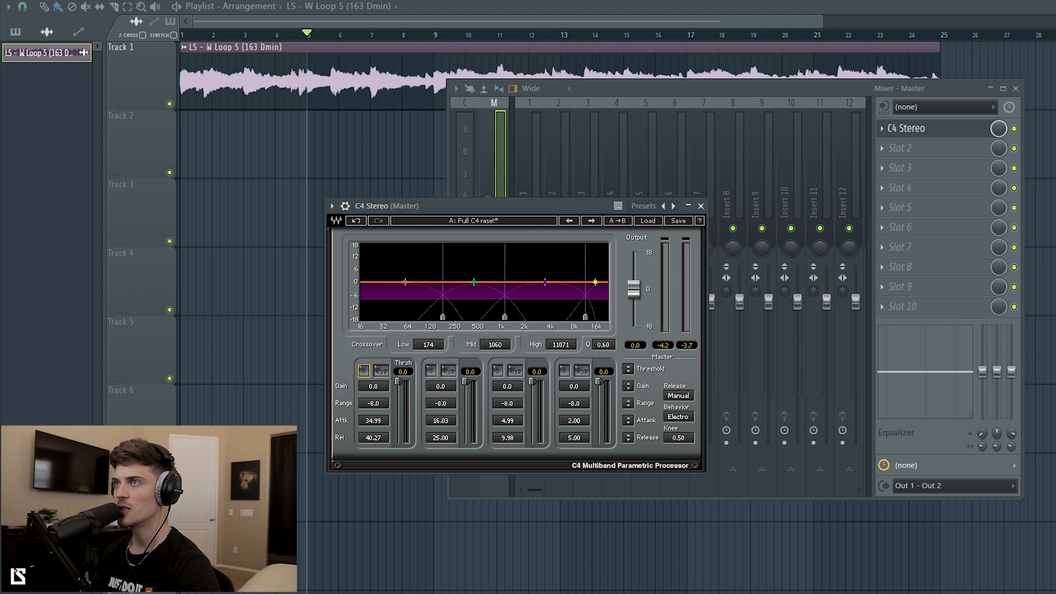
key(space)
Bypass bands 2-4 and set the low band to -26.4 threshold, -4.6 range, 13.68 attack, 34.12 release.
drag(399, 382, 399, 398)
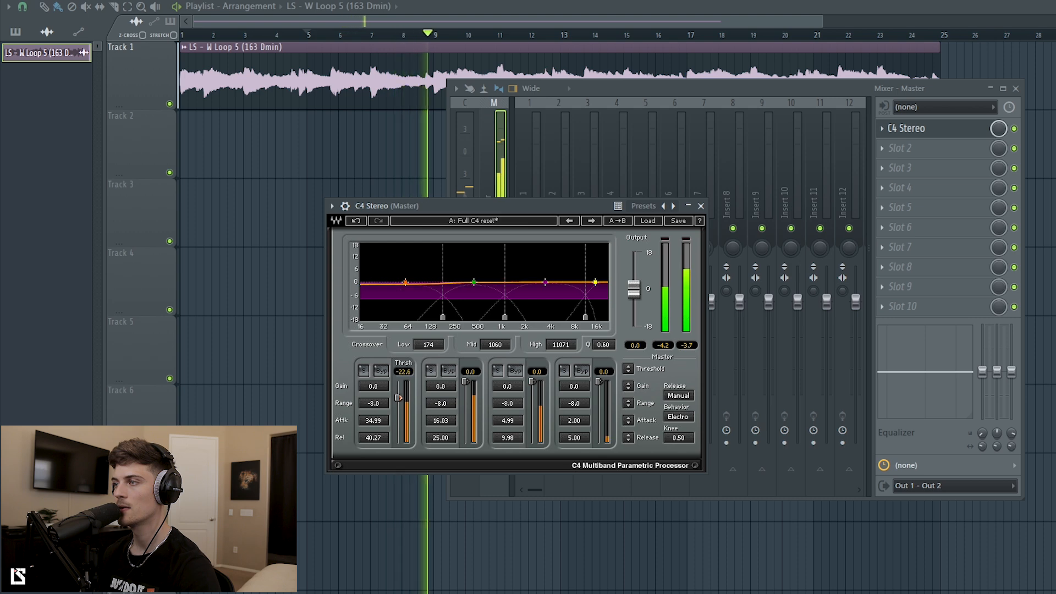
click(449, 371)
click(516, 371)
click(583, 371)
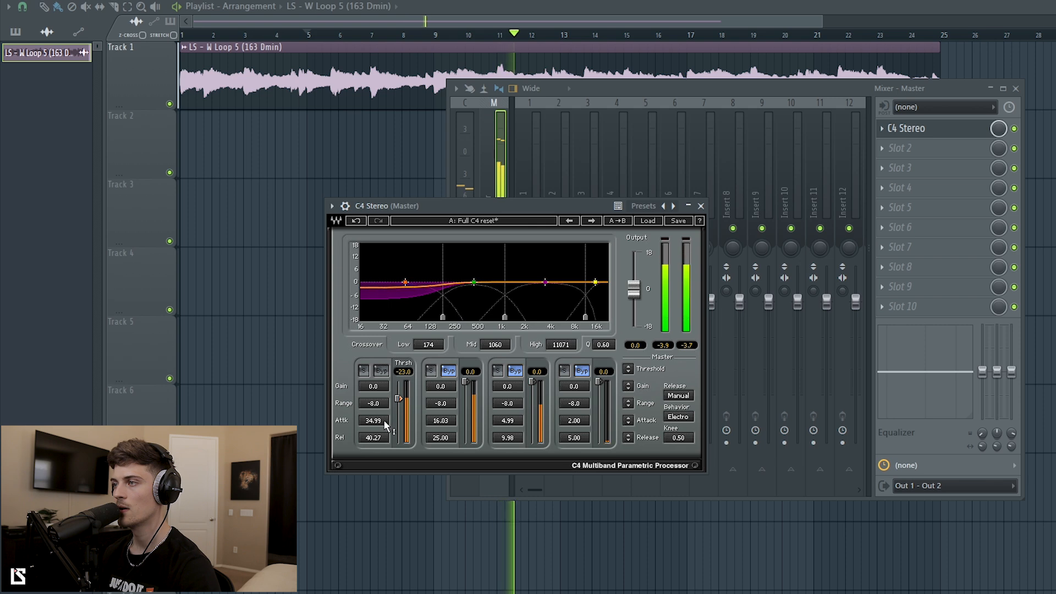
drag(377, 405, 376, 380)
drag(380, 424, 377, 444)
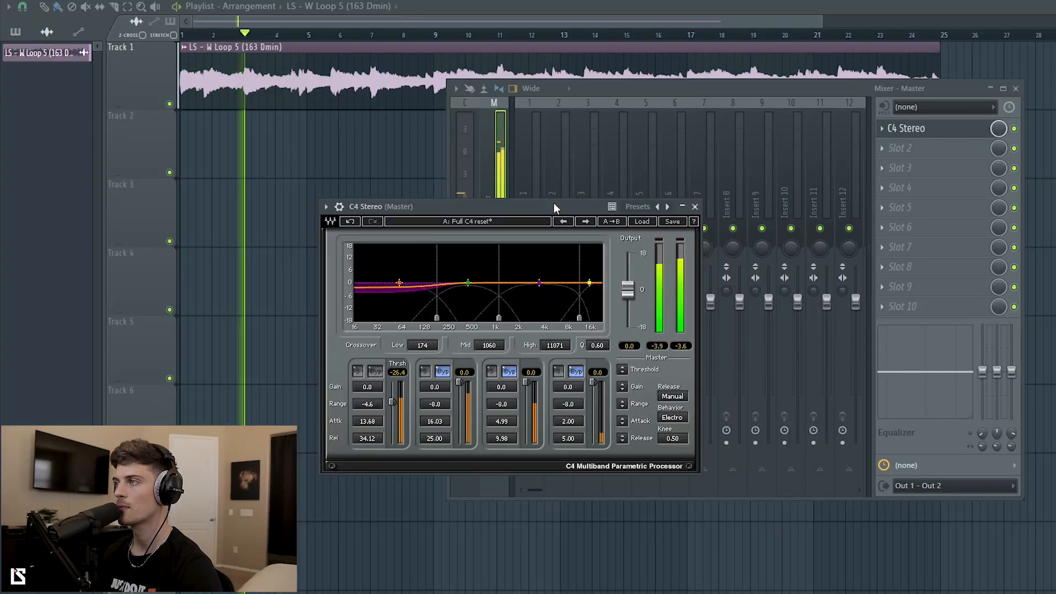
drag(552, 205, 454, 235)
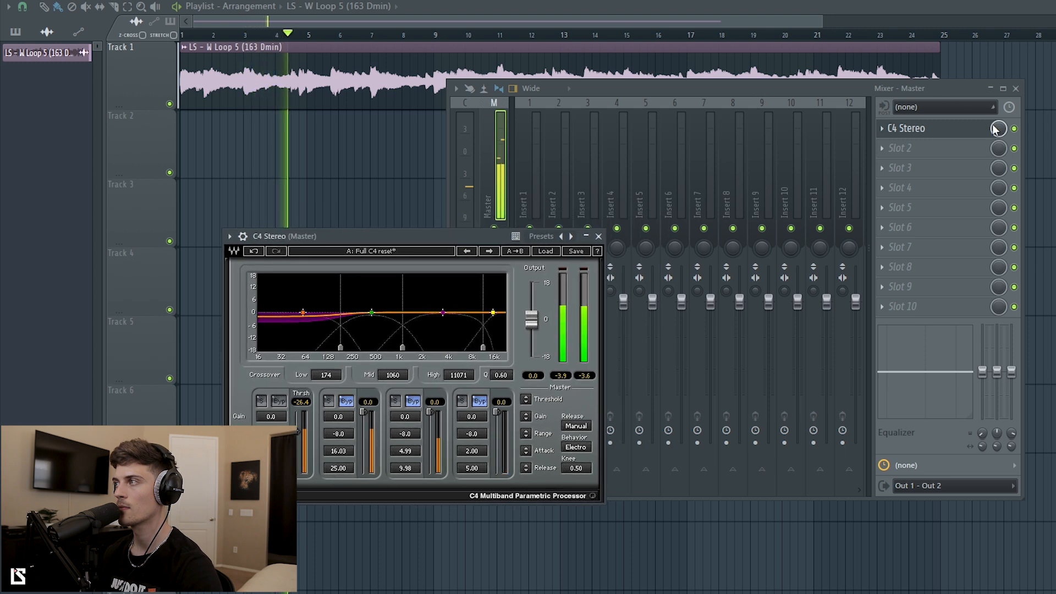
Switch off the master C4 and play the song to compare.
click(1015, 129)
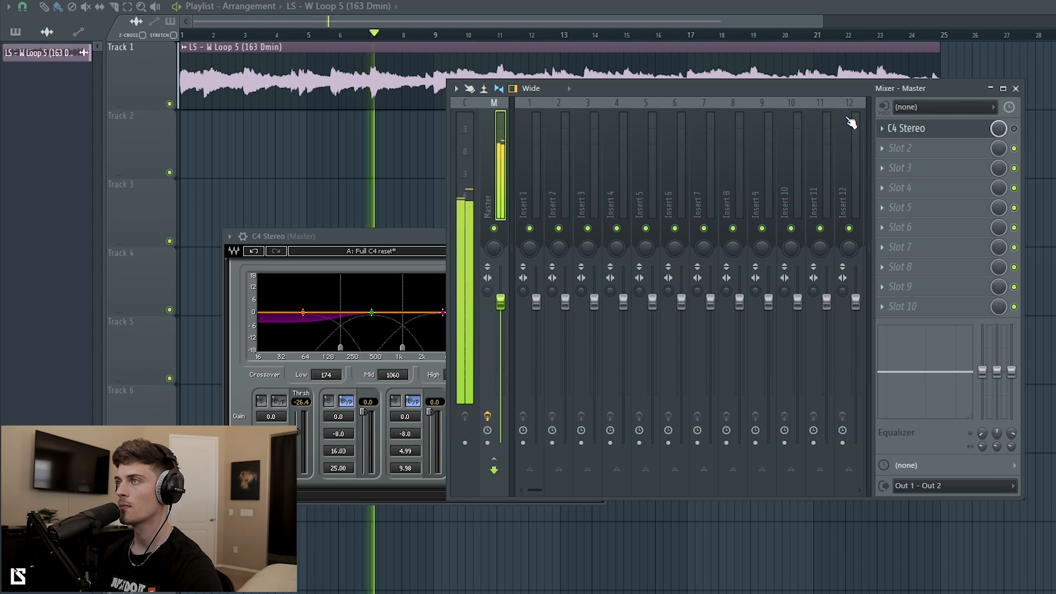
click(314, 36)
key(space)
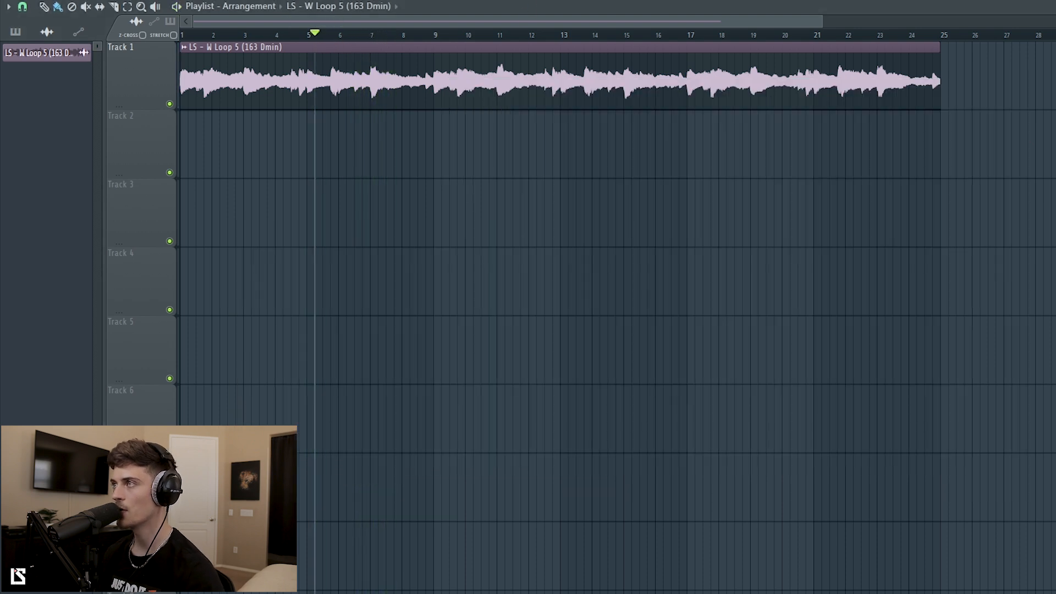
key(F9)
key(space)
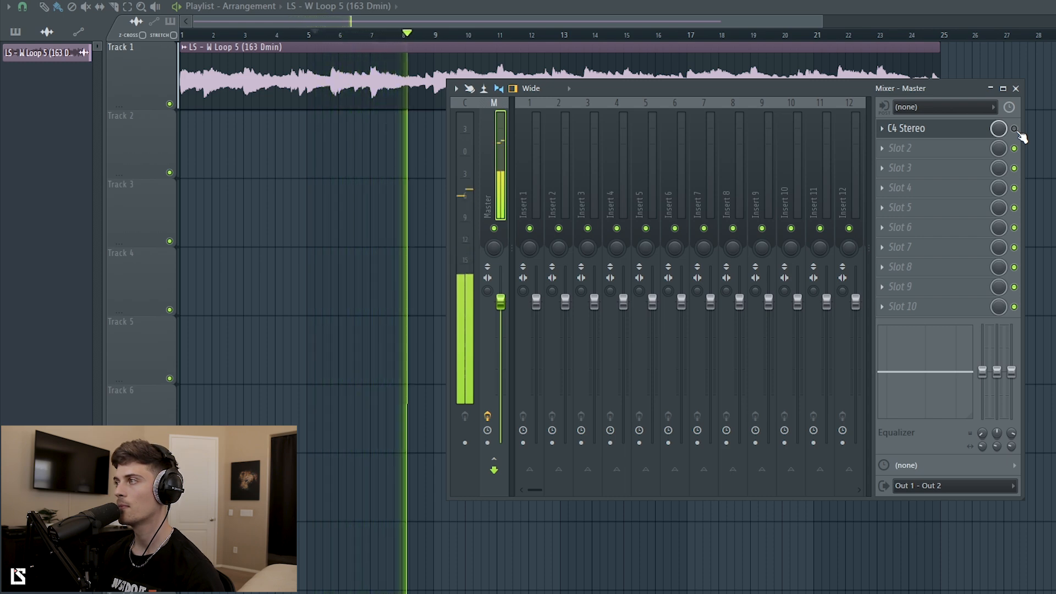
key(space)
Mark bars 5 to 9 as the playback range and play them with the mixer showing.
key(F9)
drag(311, 39, 438, 50)
key(F9)
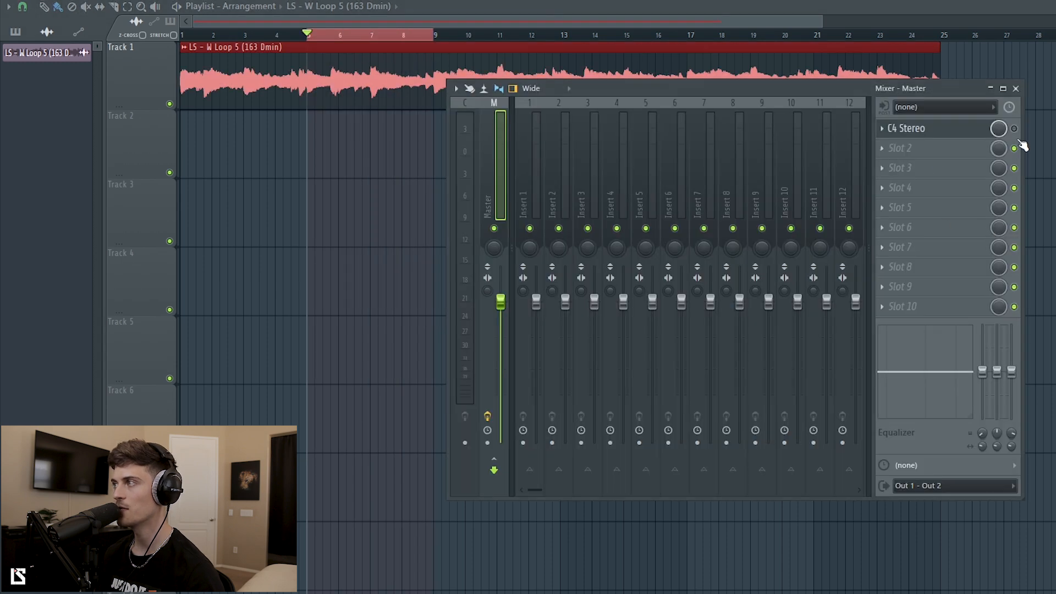
key(space)
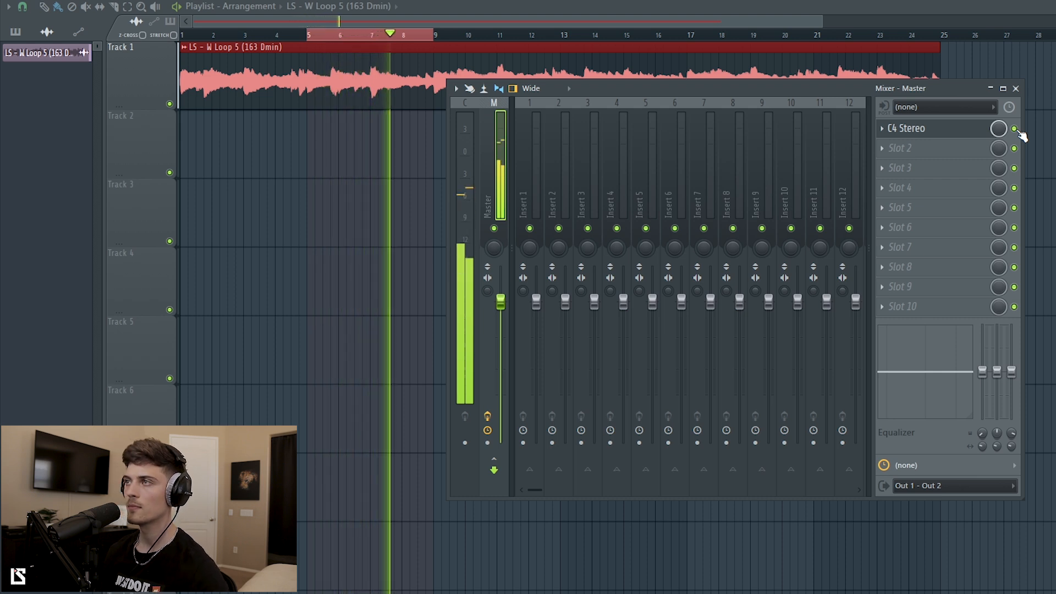
key(space)
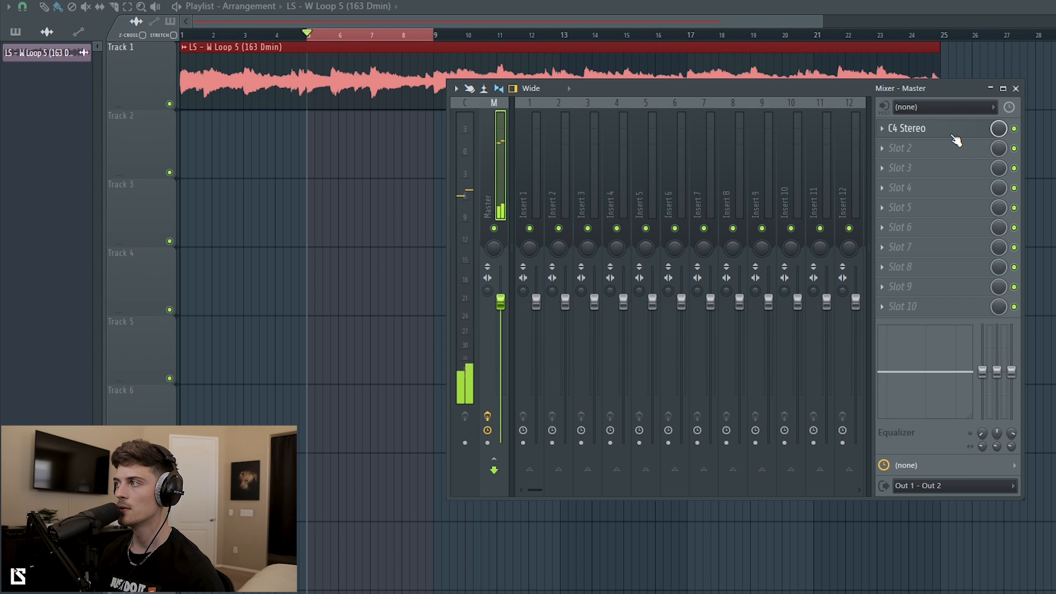
Compare the master with and without its C4 compressor by bypassing it during playback.
click(954, 135)
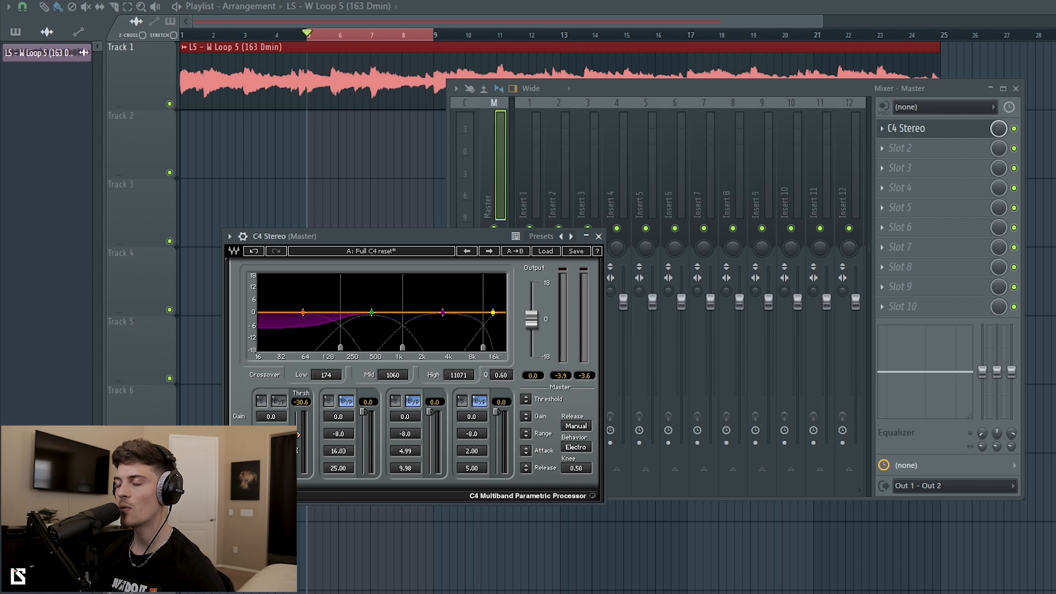
key(space)
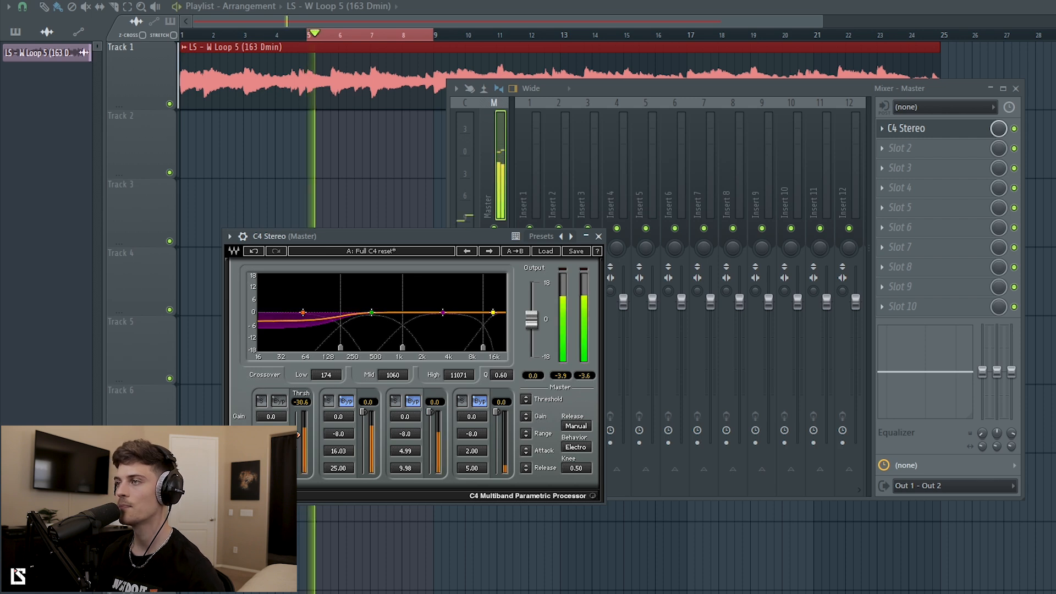
key(space)
key(space)
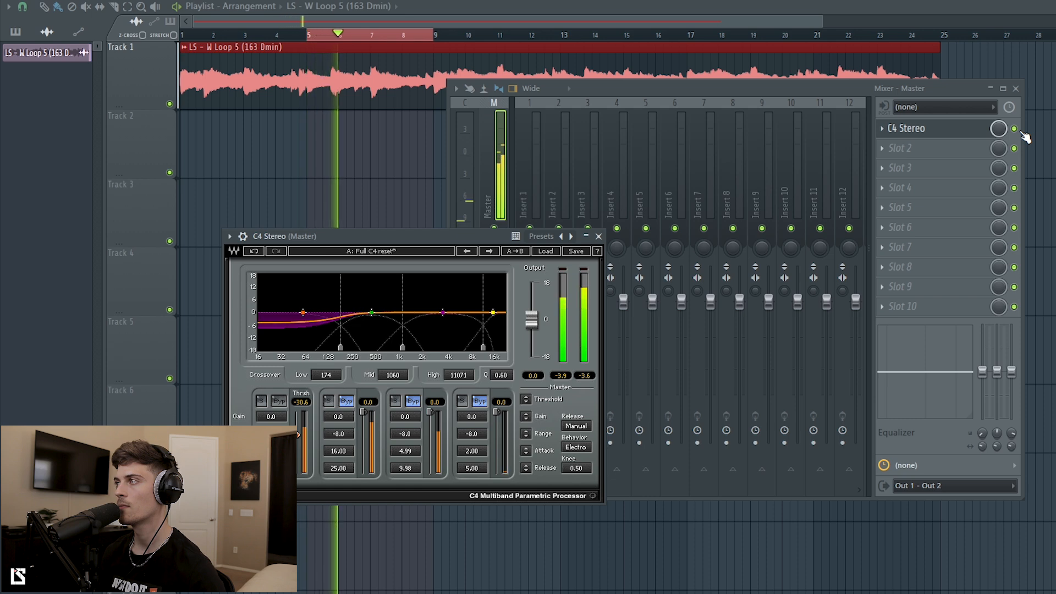
key(space)
click(1019, 132)
key(space)
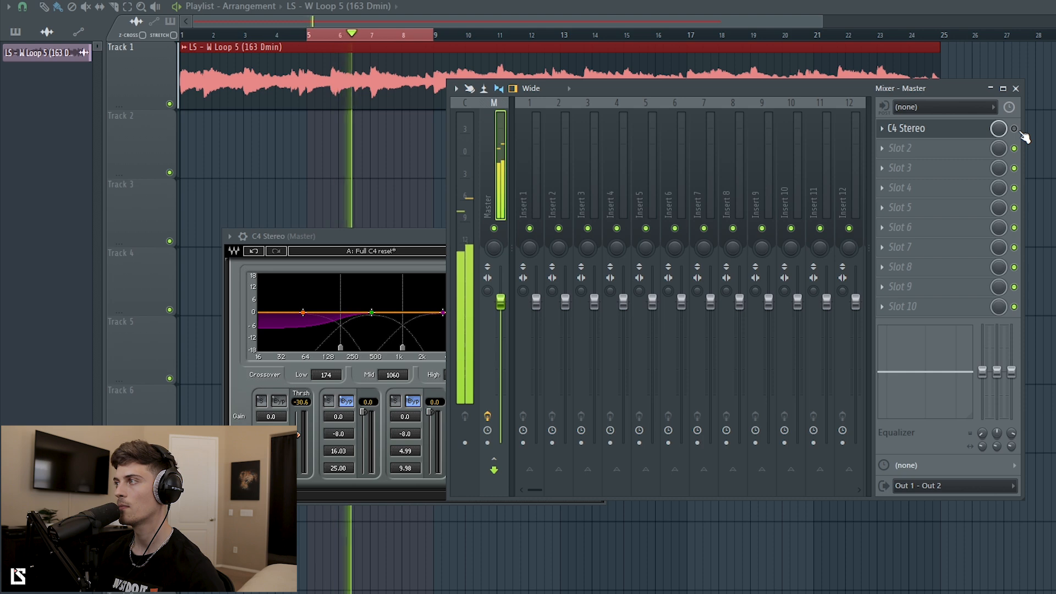
key(space)
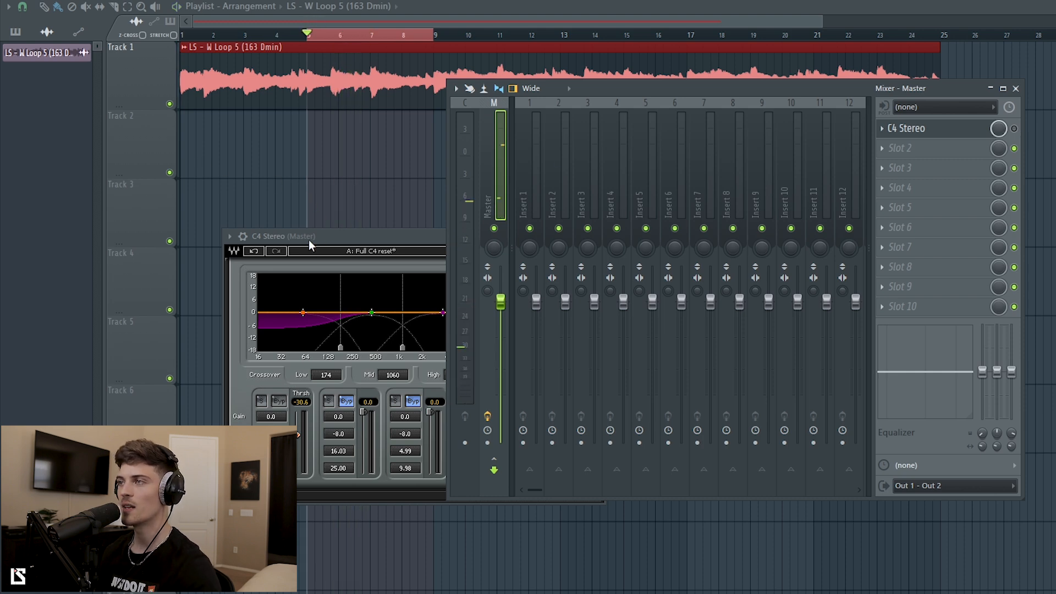
drag(309, 240, 311, 212)
Clear the bar 5–9 playback range, re-enable the master C4 Stereo and bypass band 1.
click(287, 105)
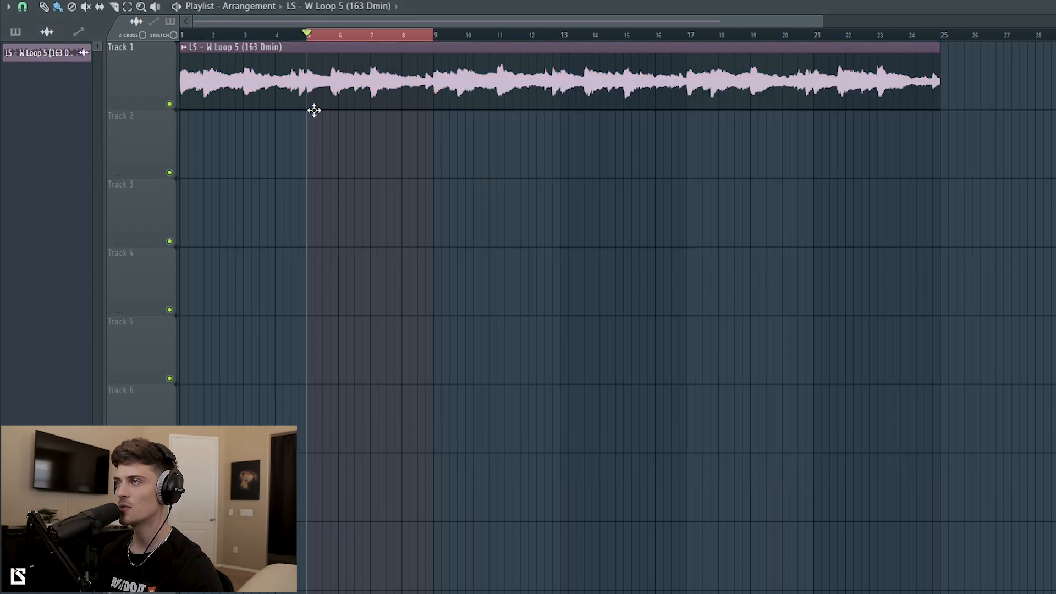
click(414, 39)
key(F9)
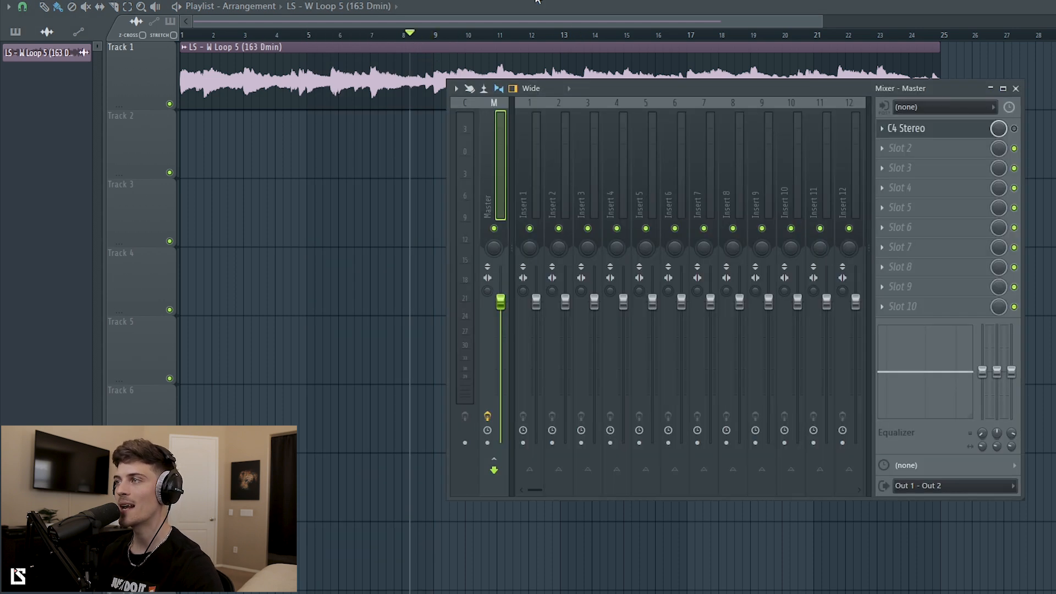
click(936, 132)
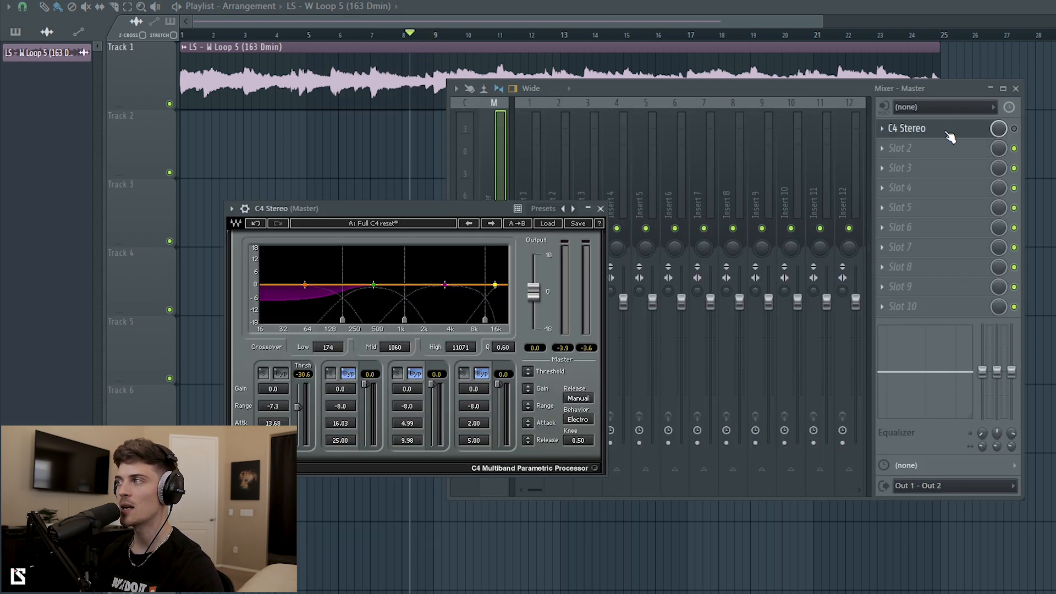
click(1016, 129)
click(344, 376)
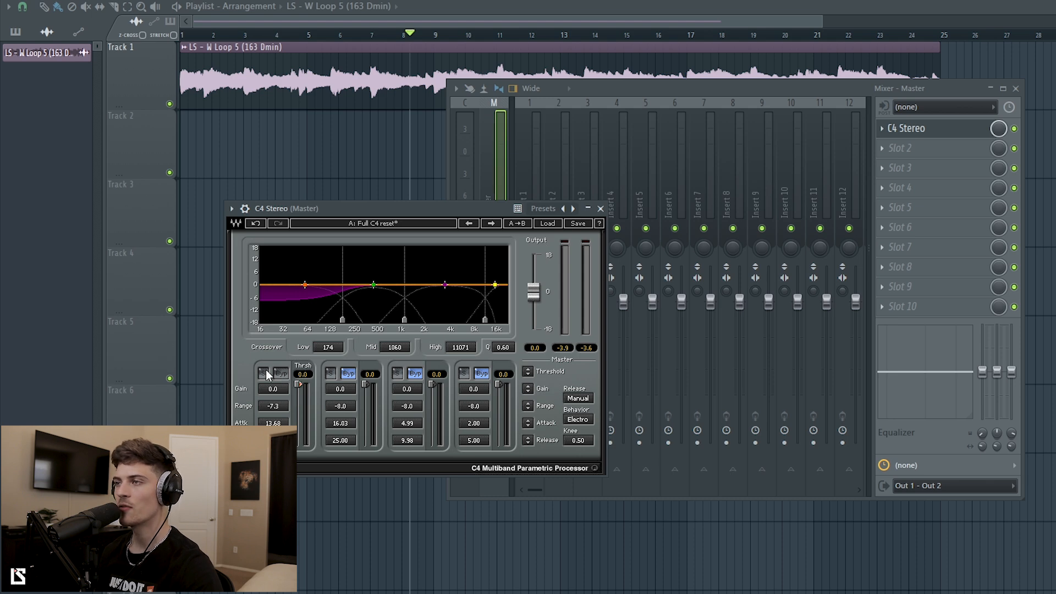
click(281, 374)
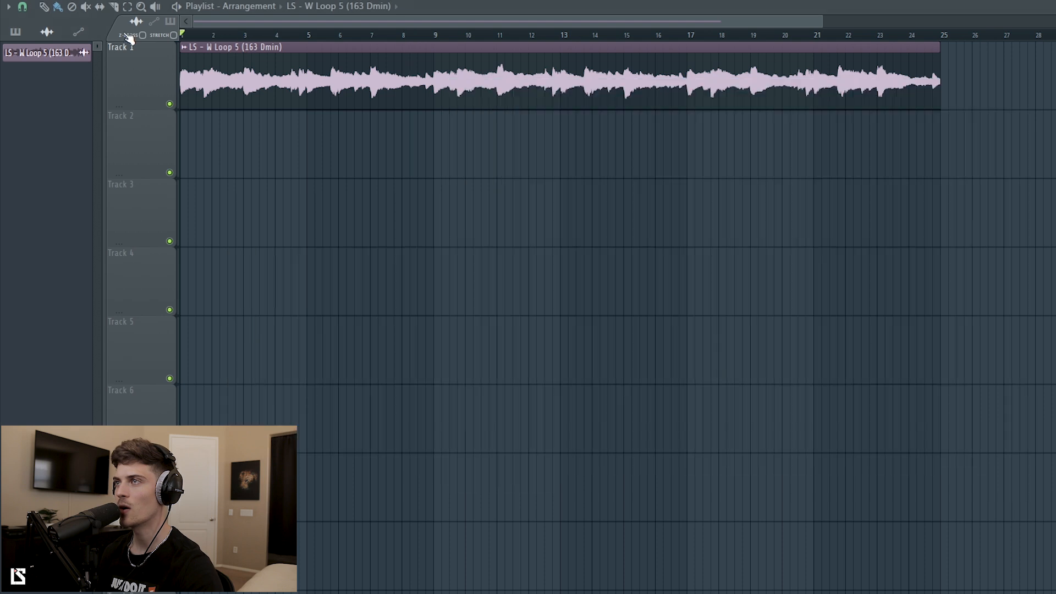
Deselect the audio clip and bring the mixer back, lowered to reveal the waveform.
key(F9)
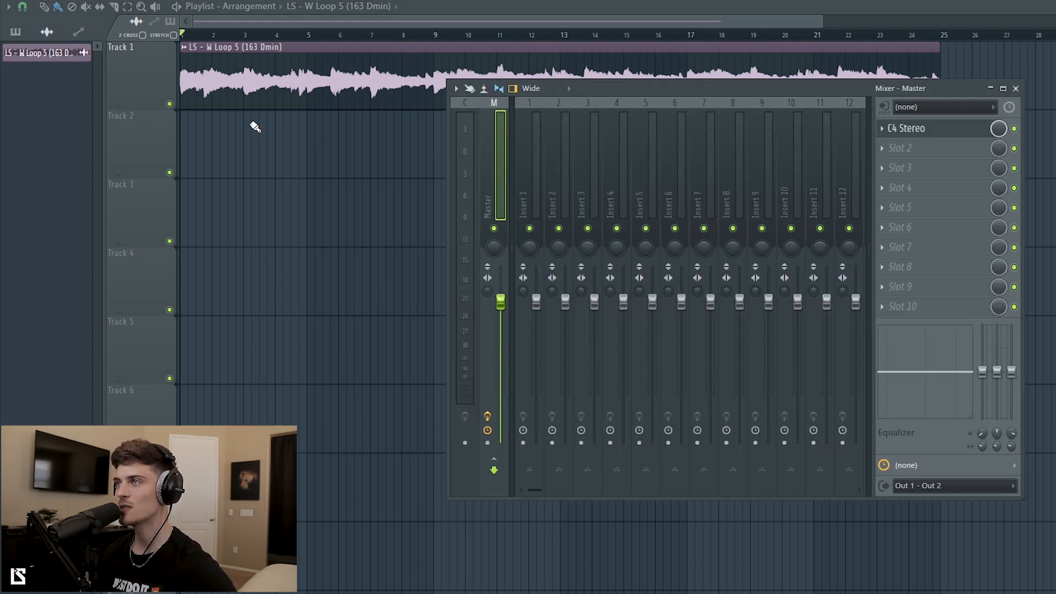
drag(262, 129, 345, 82)
ctrl+click(370, 216)
key(F9)
drag(660, 89, 652, 125)
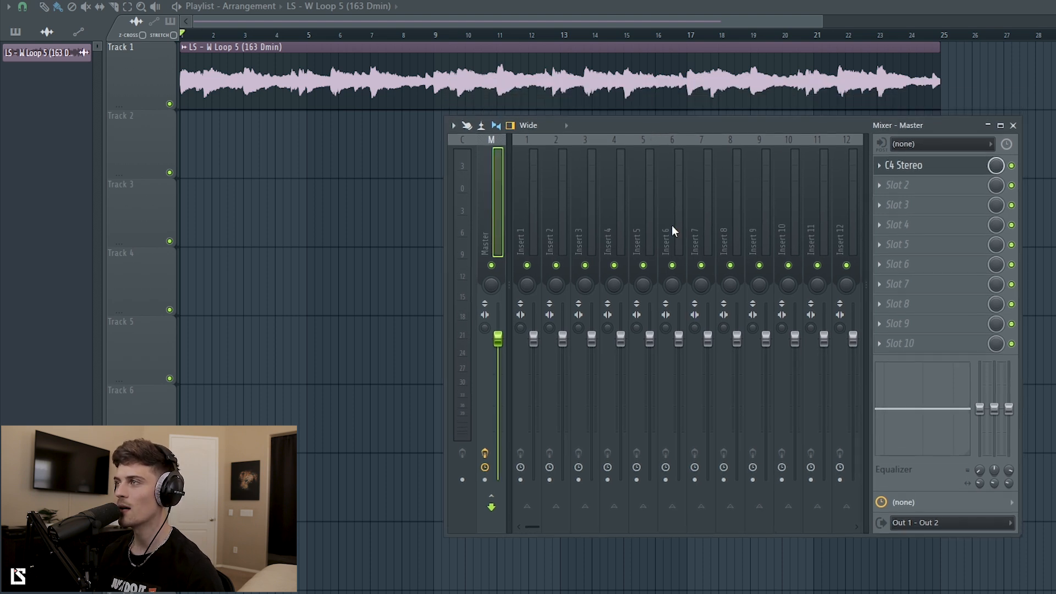
Place the master's C4 Stereo beside the mixer and solo its second band.
click(934, 174)
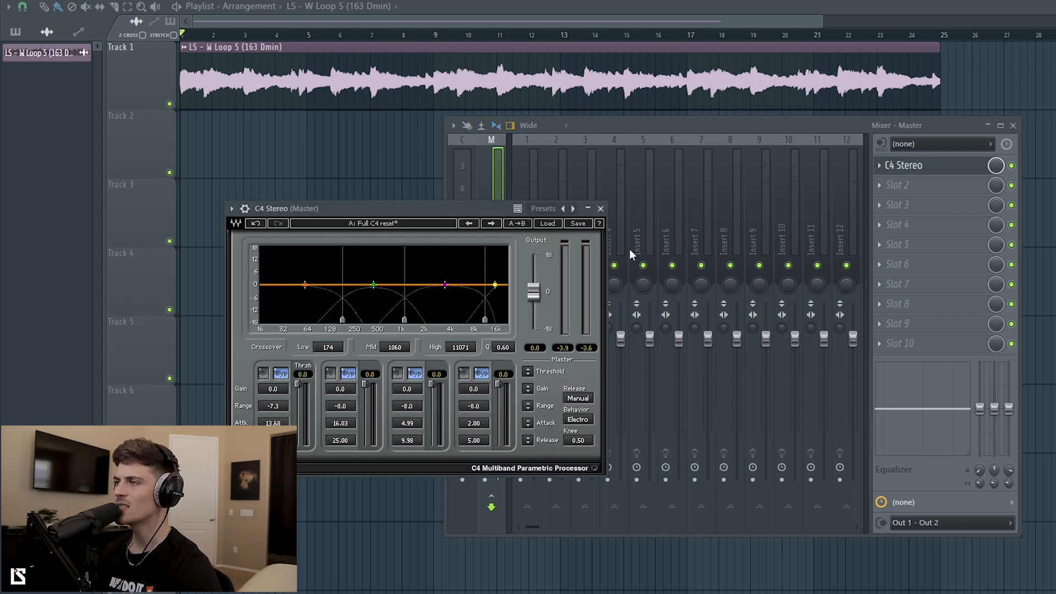
drag(417, 209, 374, 220)
drag(588, 126, 714, 148)
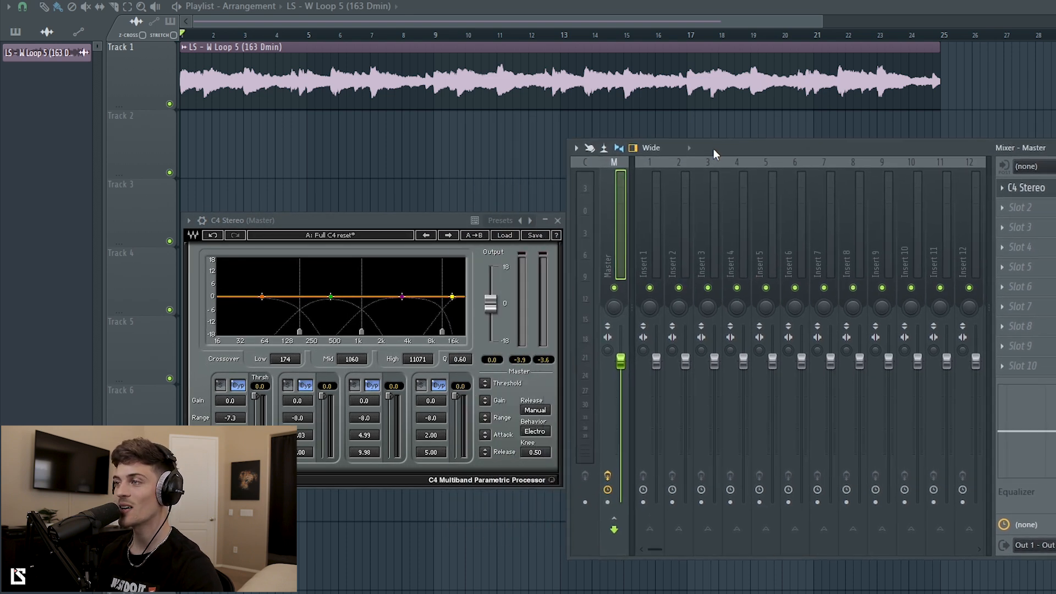
drag(434, 219, 419, 223)
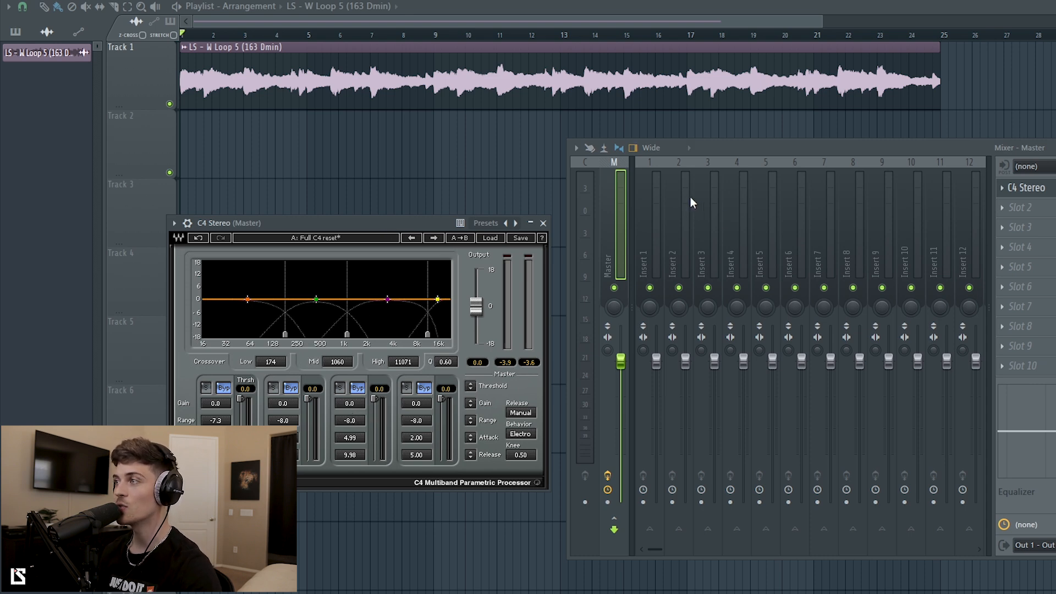
drag(716, 145, 701, 139)
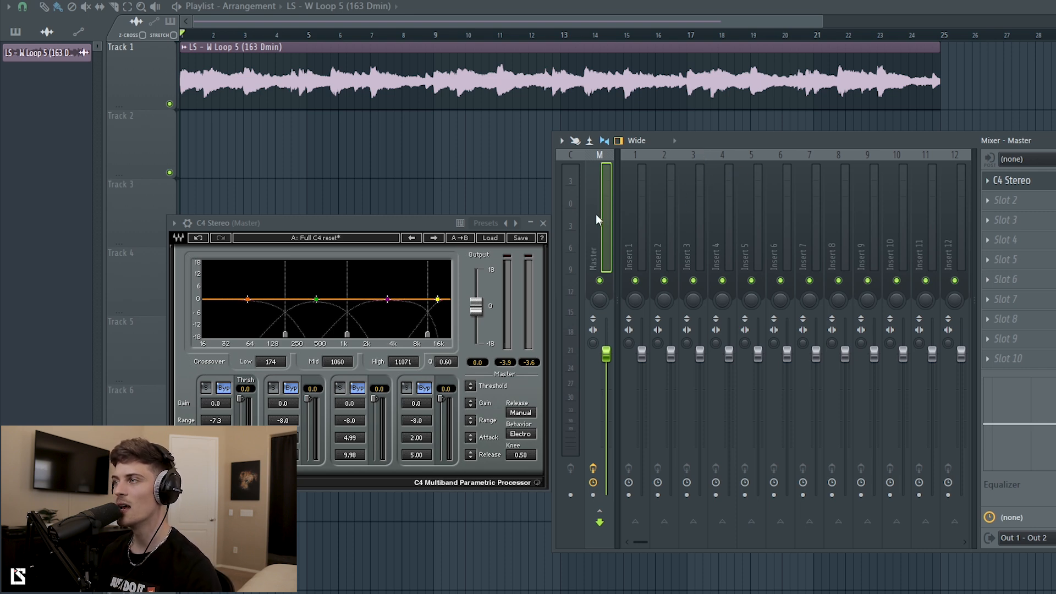
drag(349, 222, 332, 215)
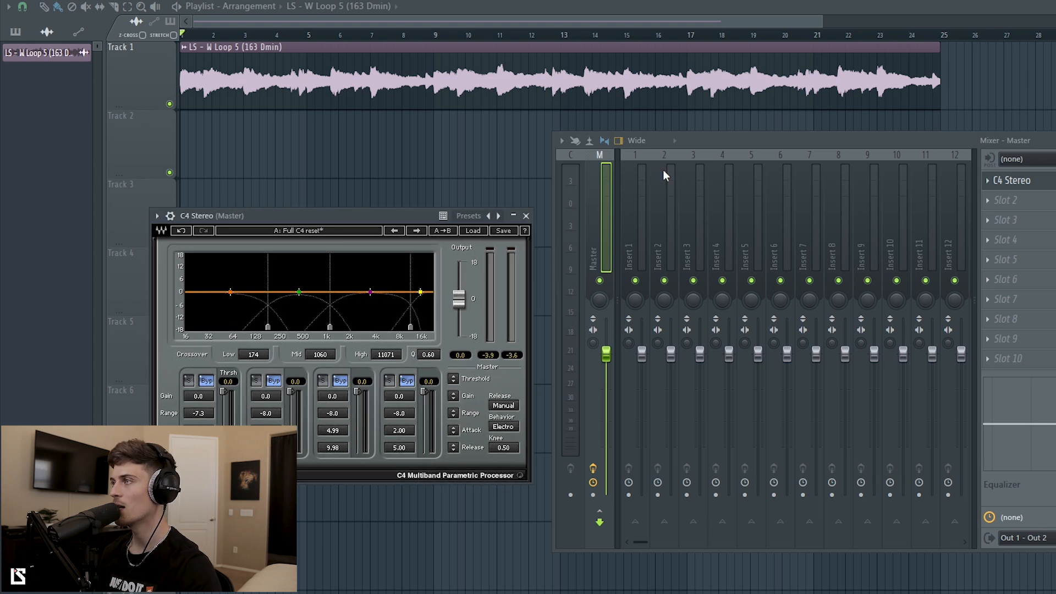
drag(687, 141, 685, 134)
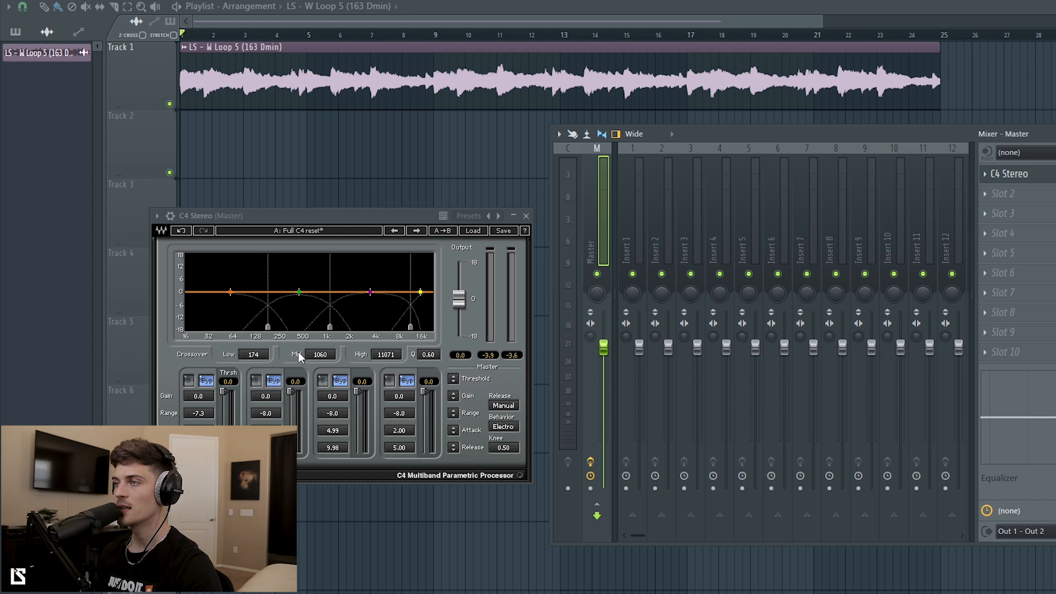
click(256, 380)
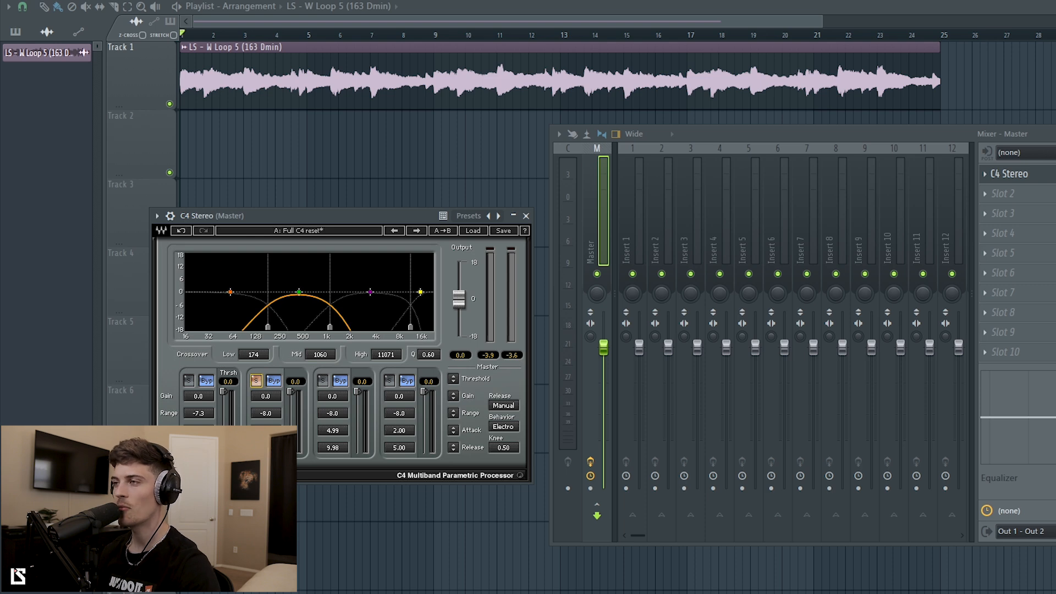
During playback, narrow the soloed second band with crossovers at 262 and 522 Hz, then unsolo it.
key(space)
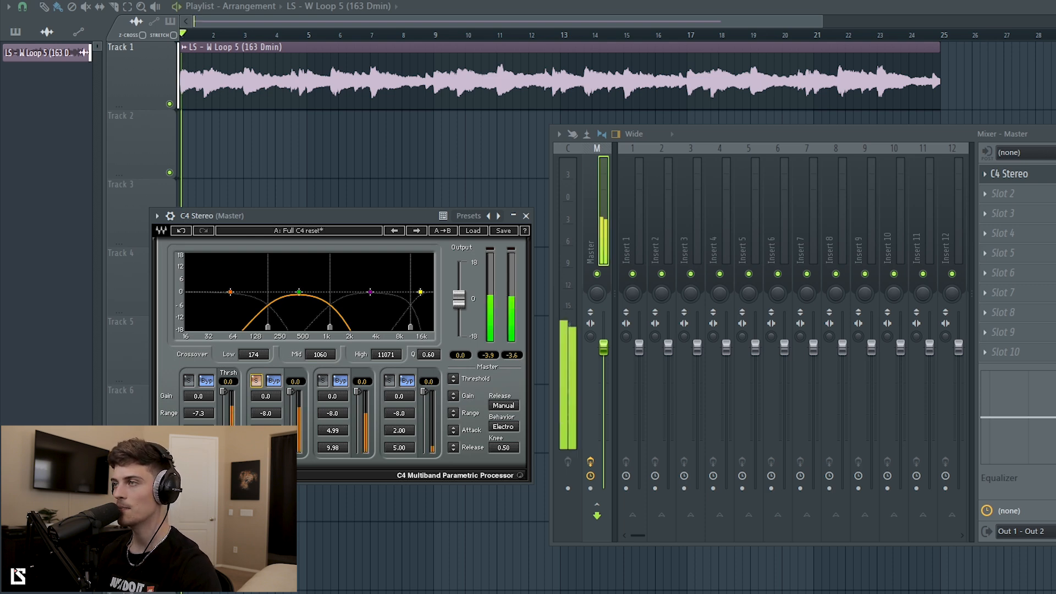
drag(330, 327, 273, 328)
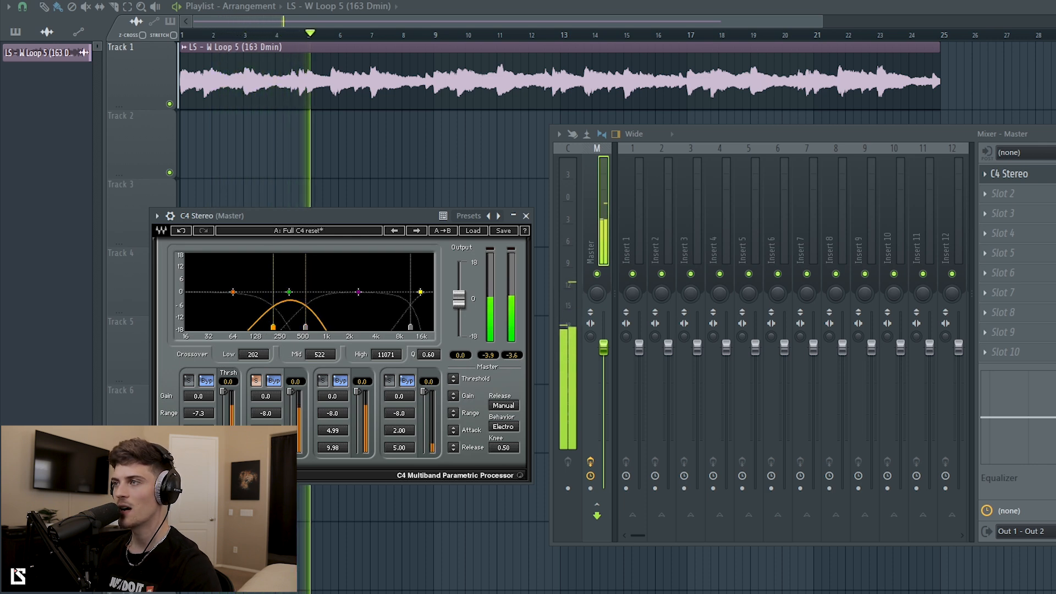
drag(296, 219, 394, 170)
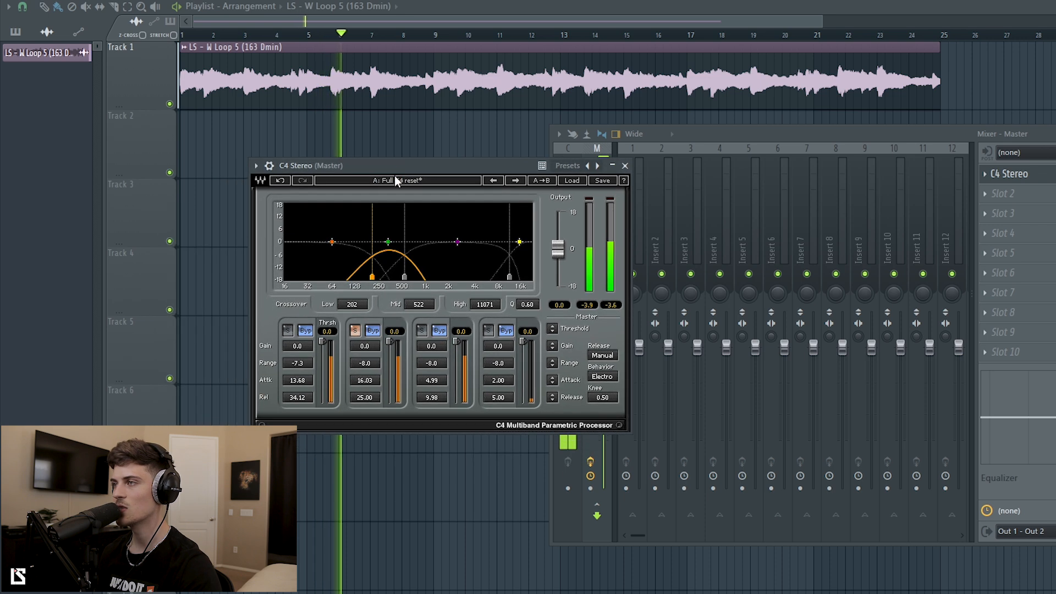
key(space)
click(355, 330)
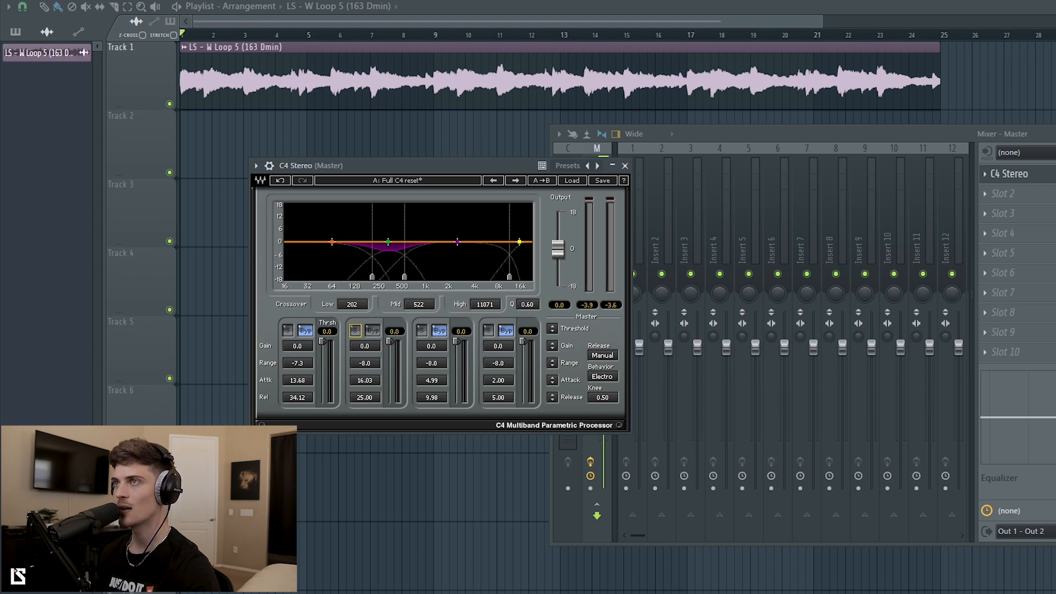
Audition band 2 compression while setting its attack to 9.95, with C4 and mixer rearranged.
key(space)
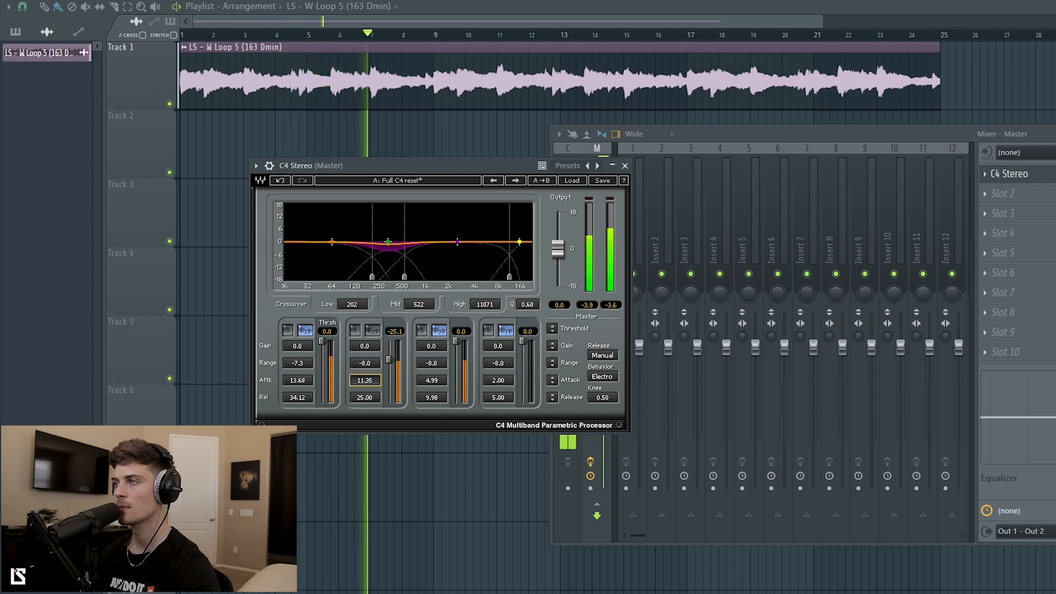
drag(366, 380, 365, 406)
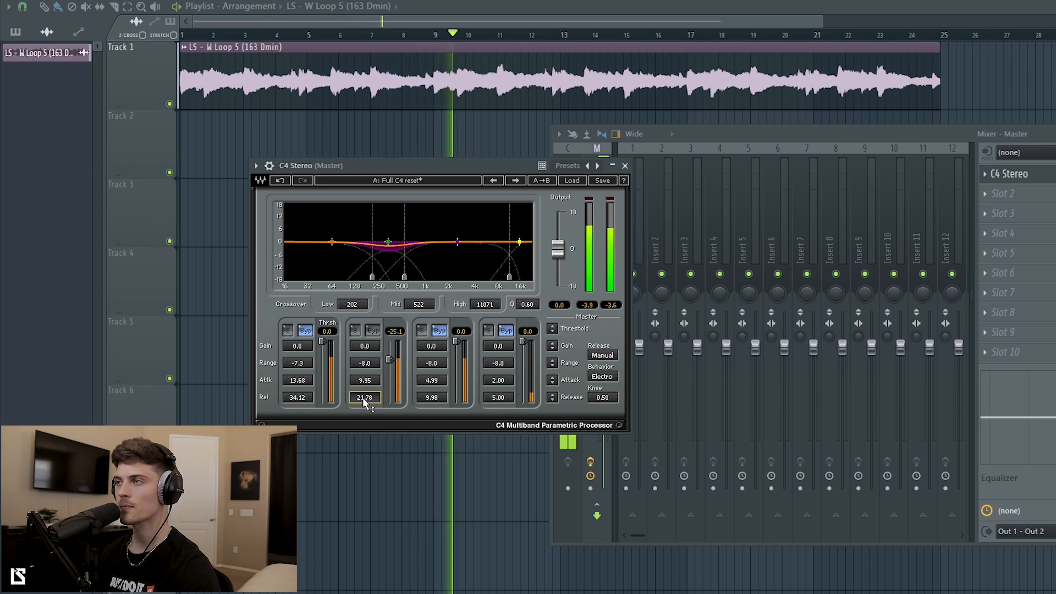
drag(484, 165, 397, 166)
drag(921, 140, 883, 139)
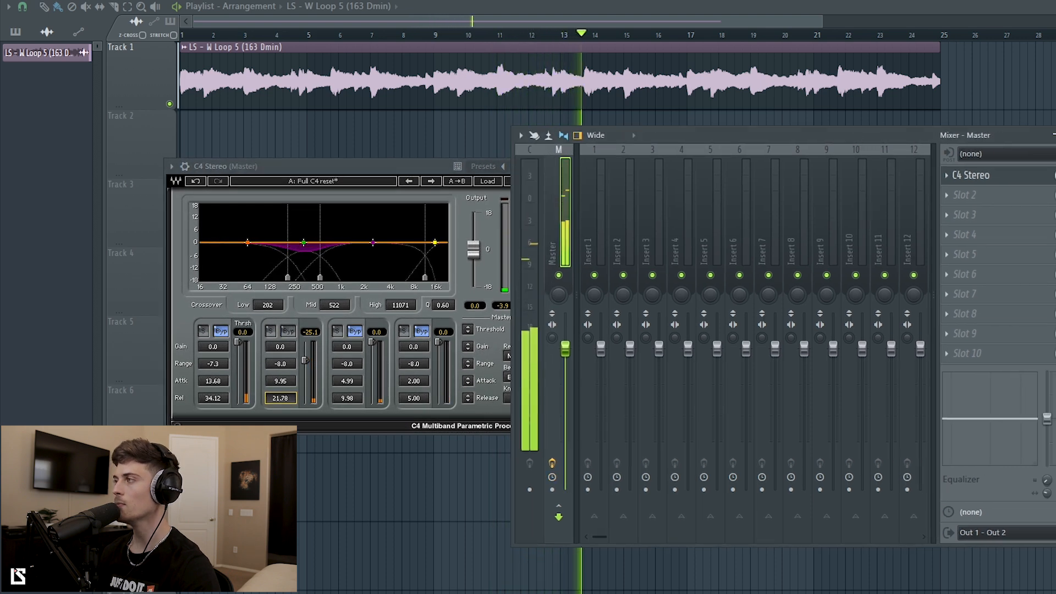
click(1055, 175)
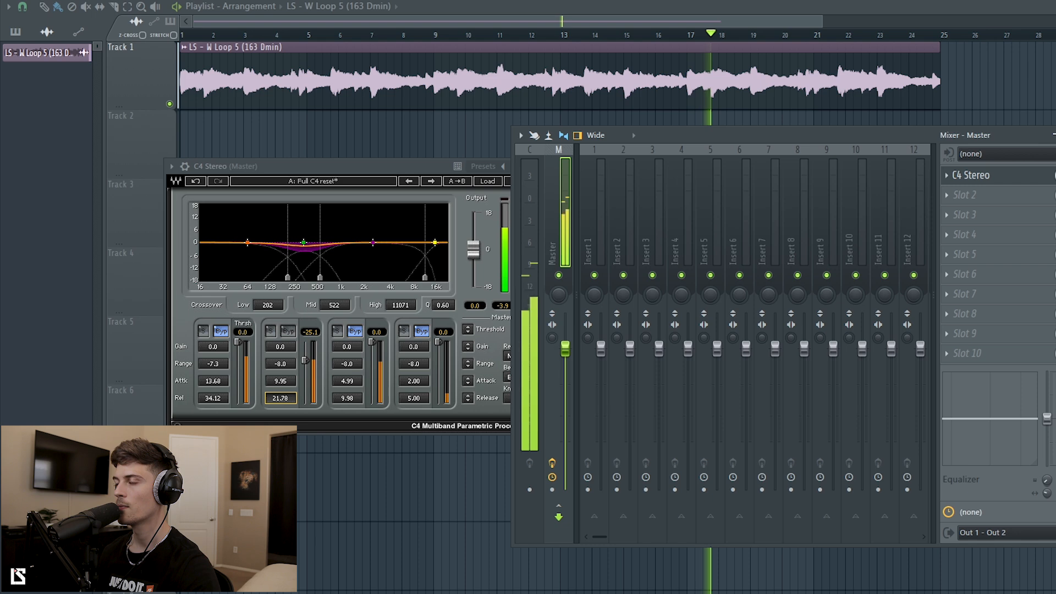
key(space)
Give band 2 range -5.0, attack 9.04, release 18.45, threshold near -35.8, mid crossover 878.
drag(325, 166, 319, 181)
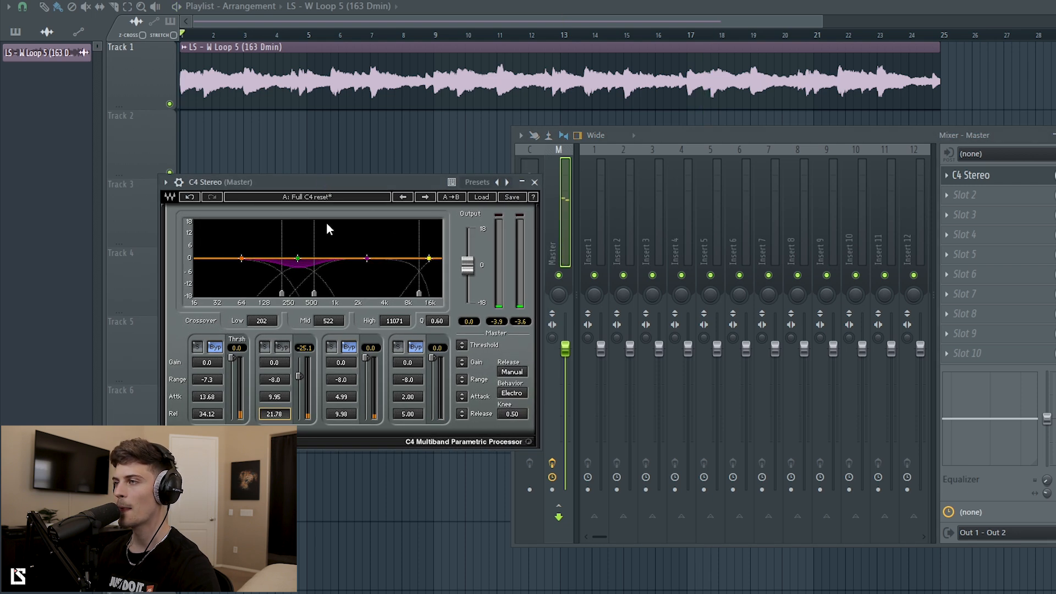
drag(275, 383, 276, 406)
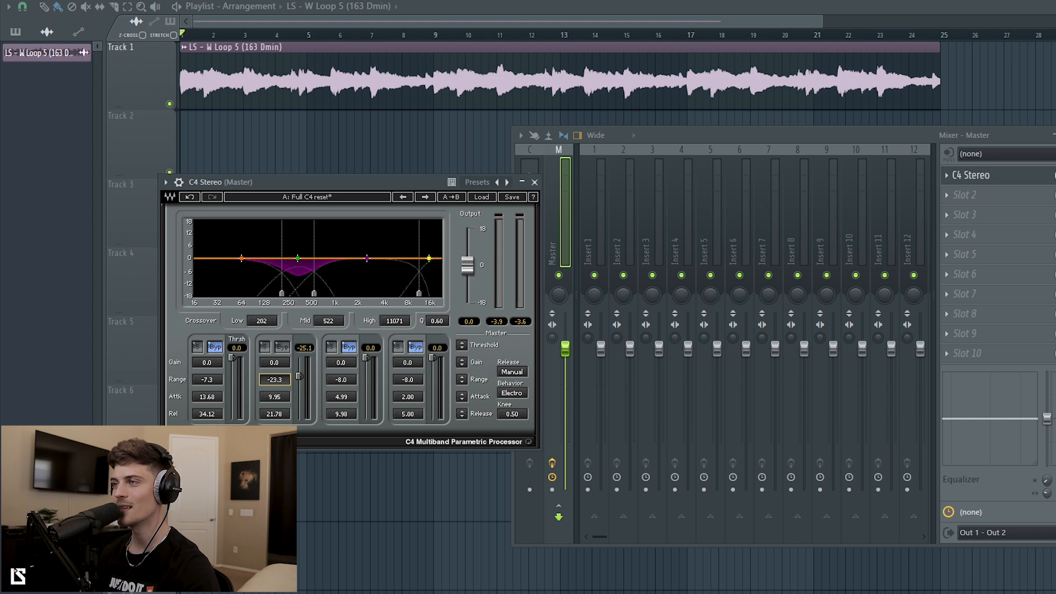
drag(298, 376, 299, 383)
drag(317, 300, 333, 297)
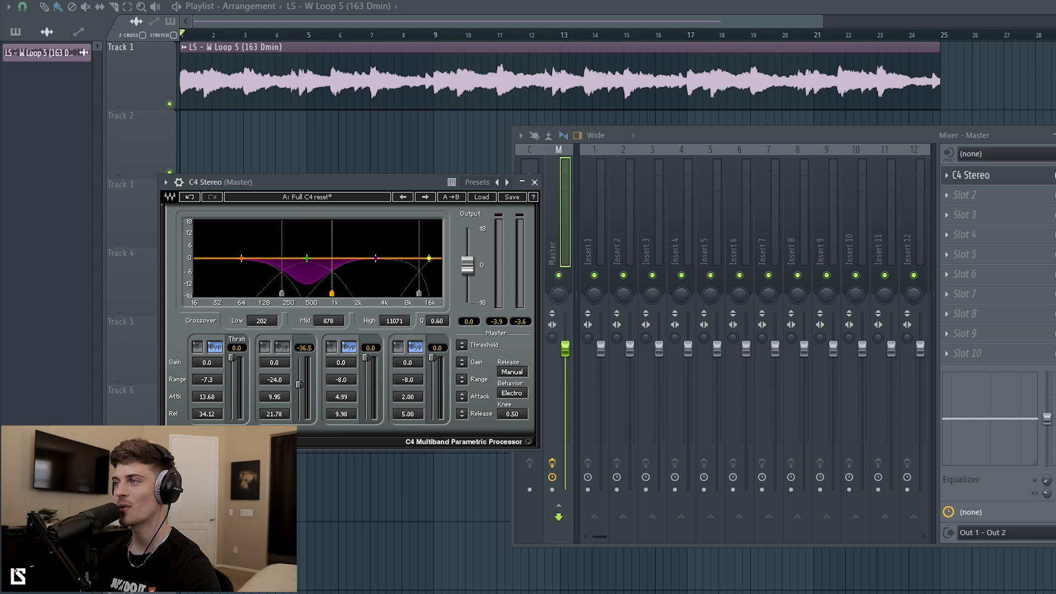
key(space)
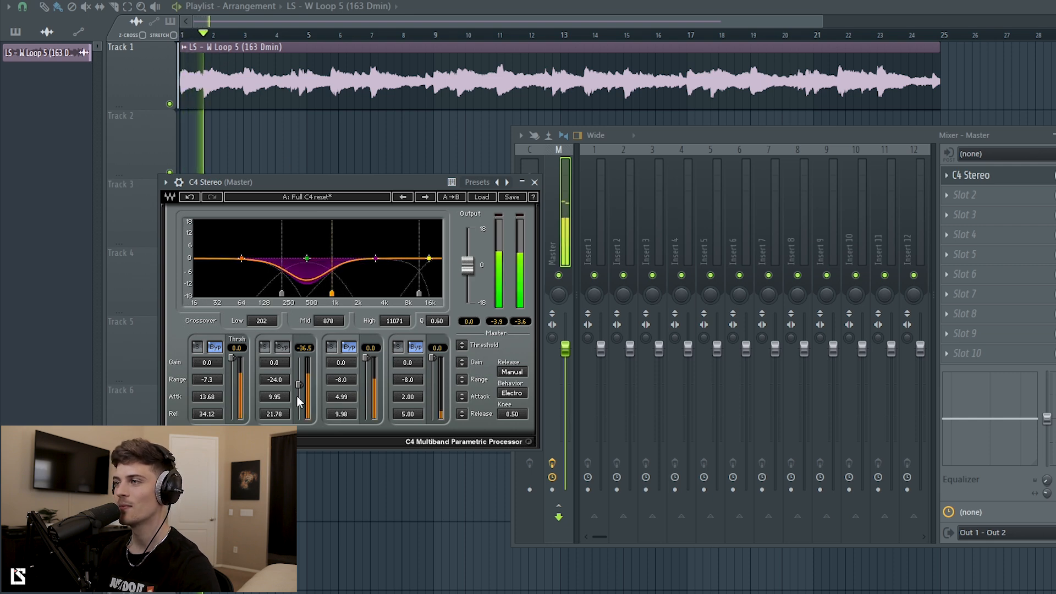
mouse_move(274, 416)
mouse_down()
mouse_move(275, 430)
mouse_move(274, 402)
mouse_up()
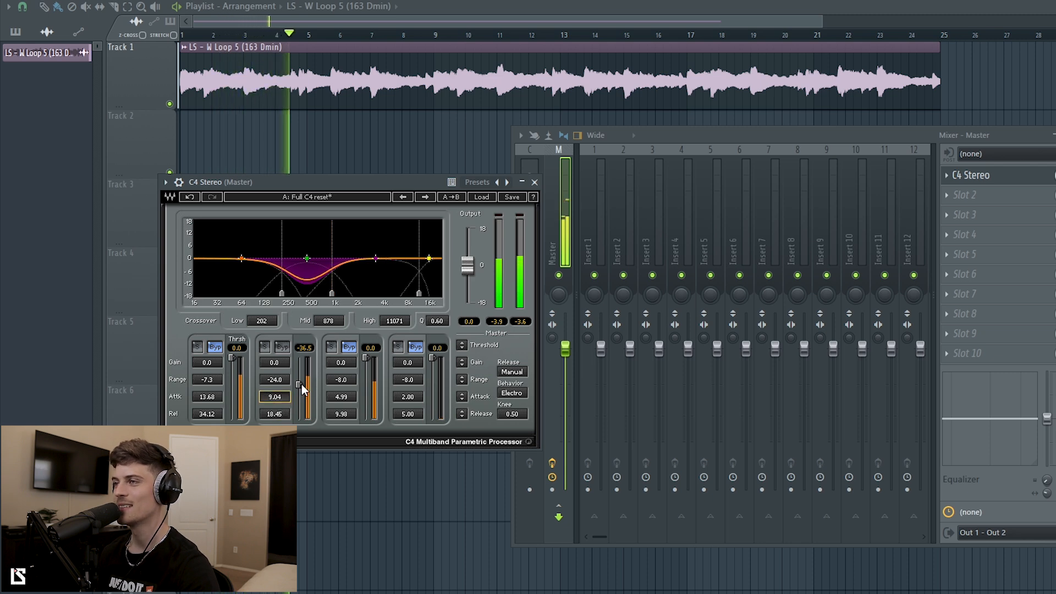
key(space)
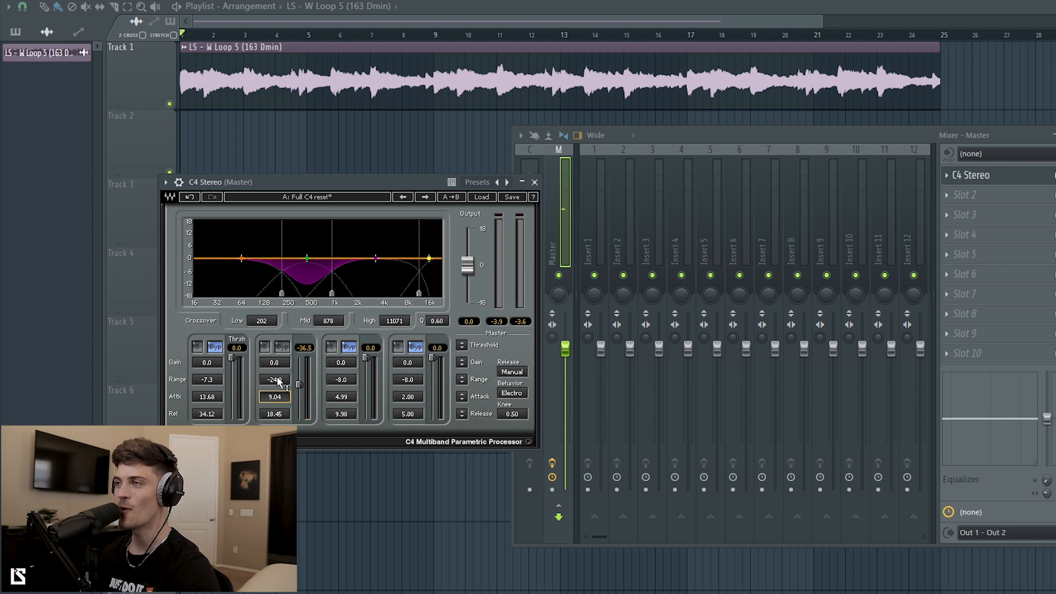
drag(274, 380, 274, 374)
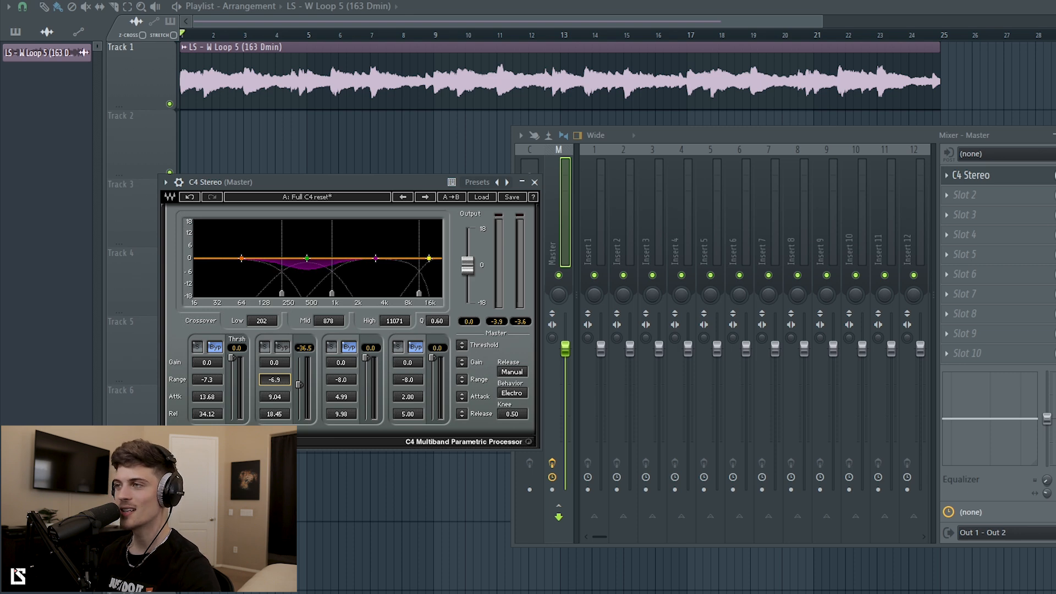
drag(274, 380, 274, 377)
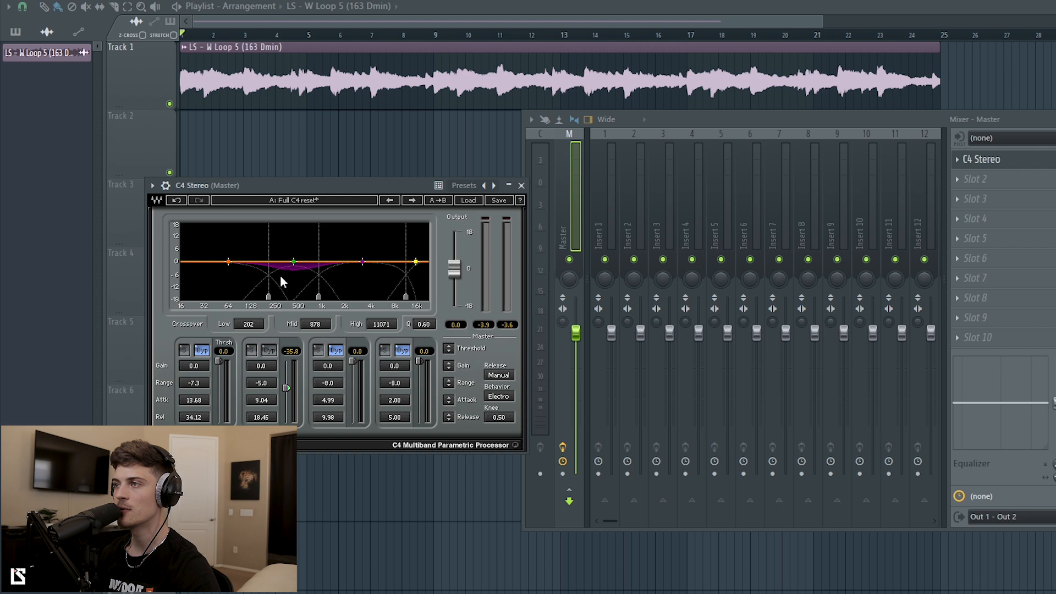
Enable band 1 compression at a -19.8 dB threshold, resetting its gain to 0.0.
click(201, 352)
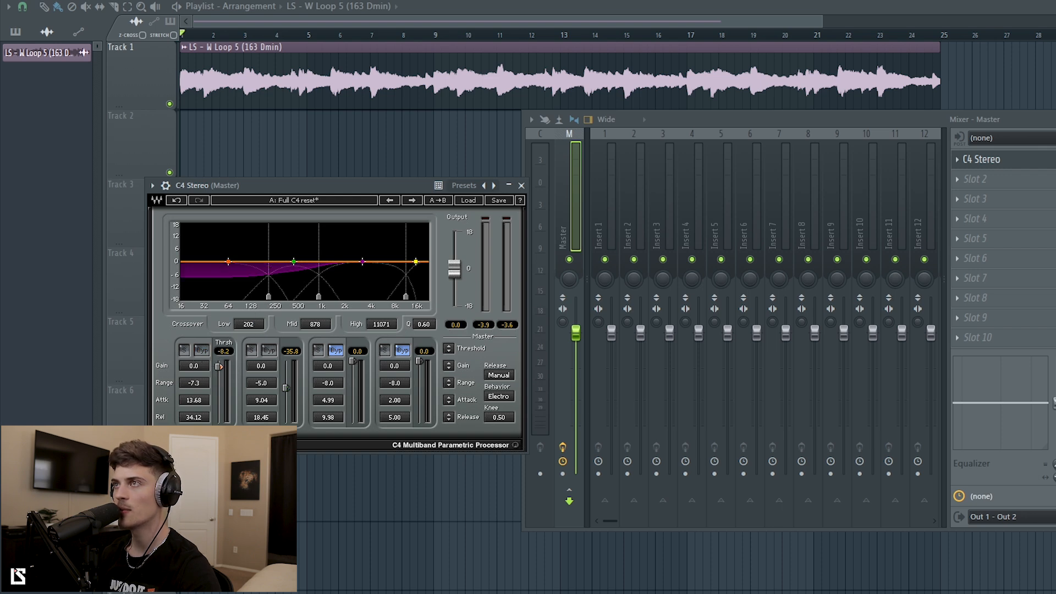
key(space)
drag(220, 367, 219, 376)
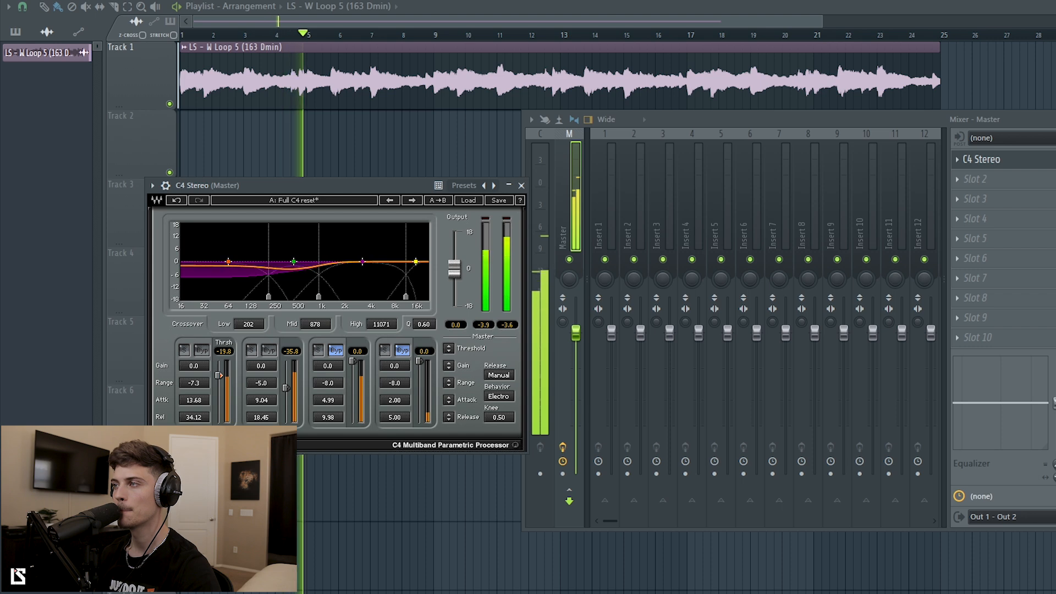
key(space)
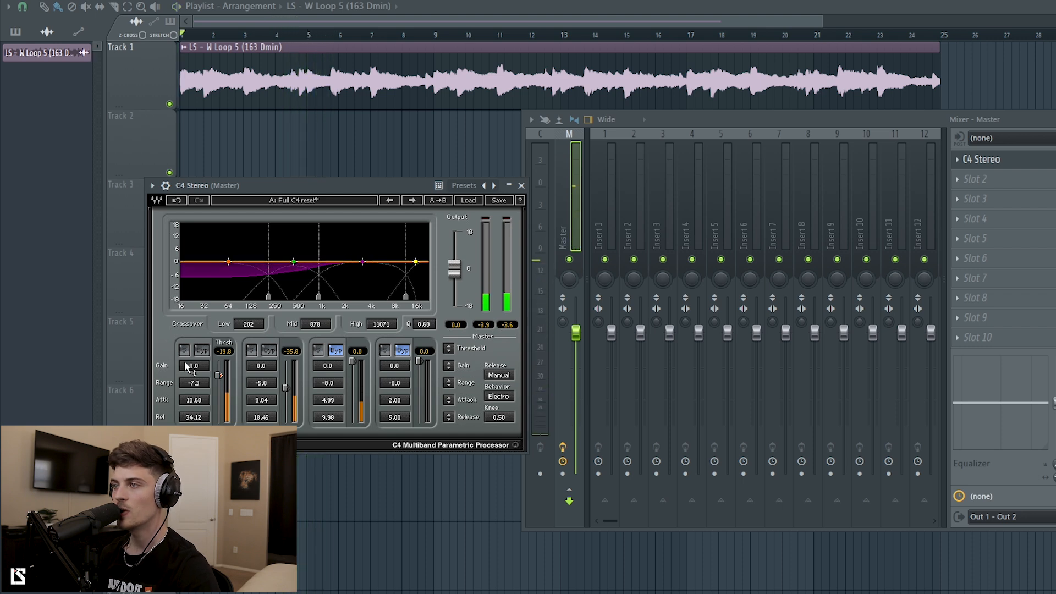
drag(194, 371, 194, 370)
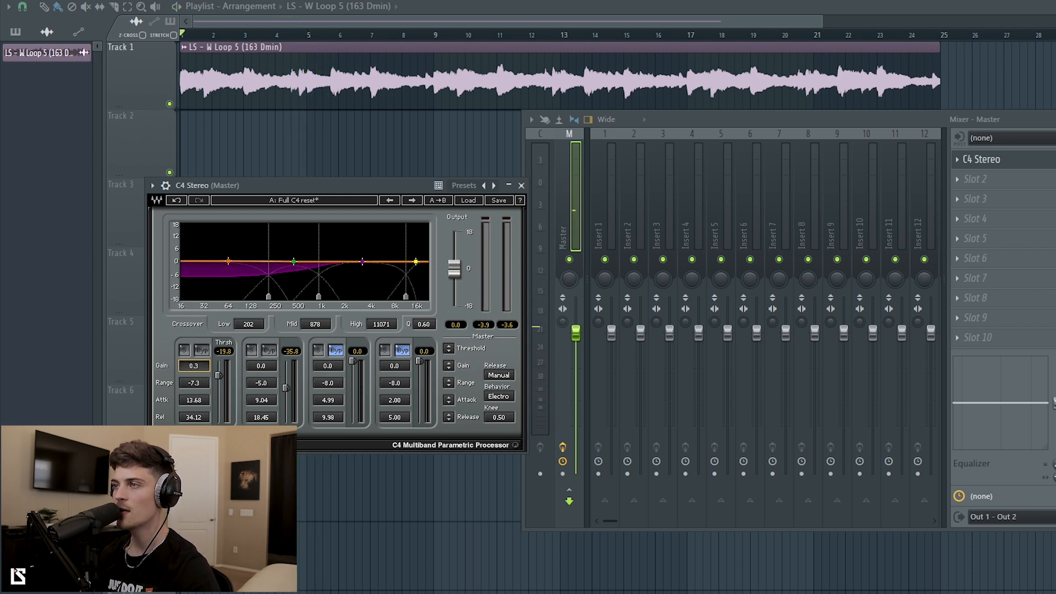
click(194, 371)
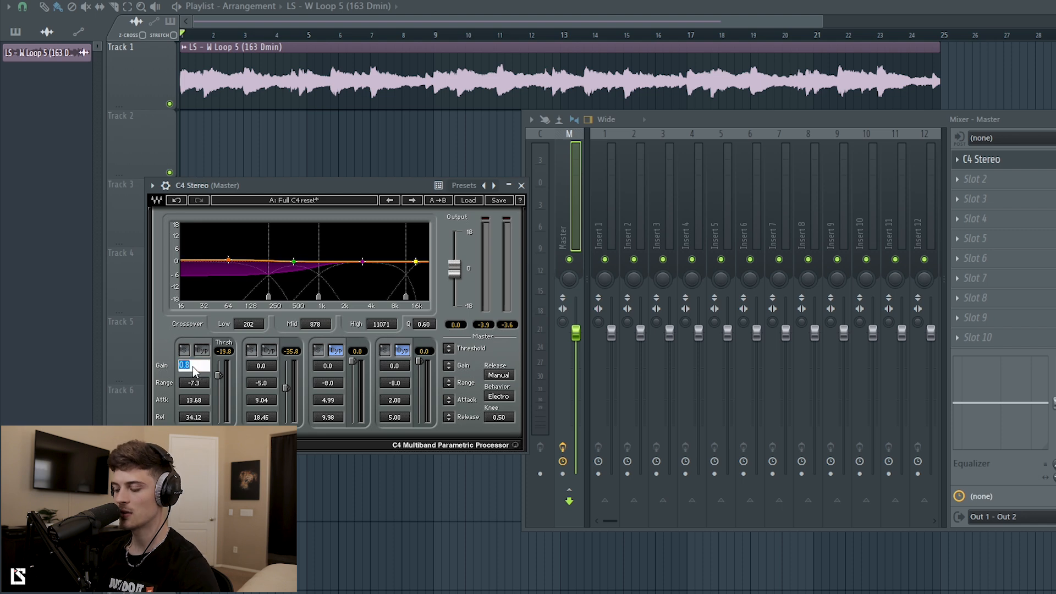
key(Return)
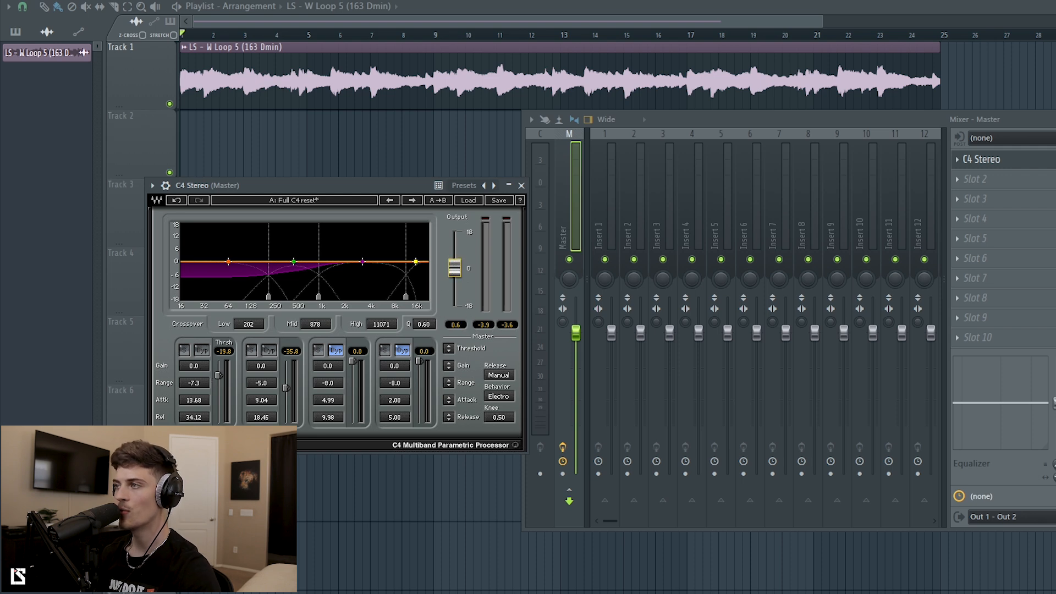
Set the C4's output level to 0.0.
double_click(456, 268)
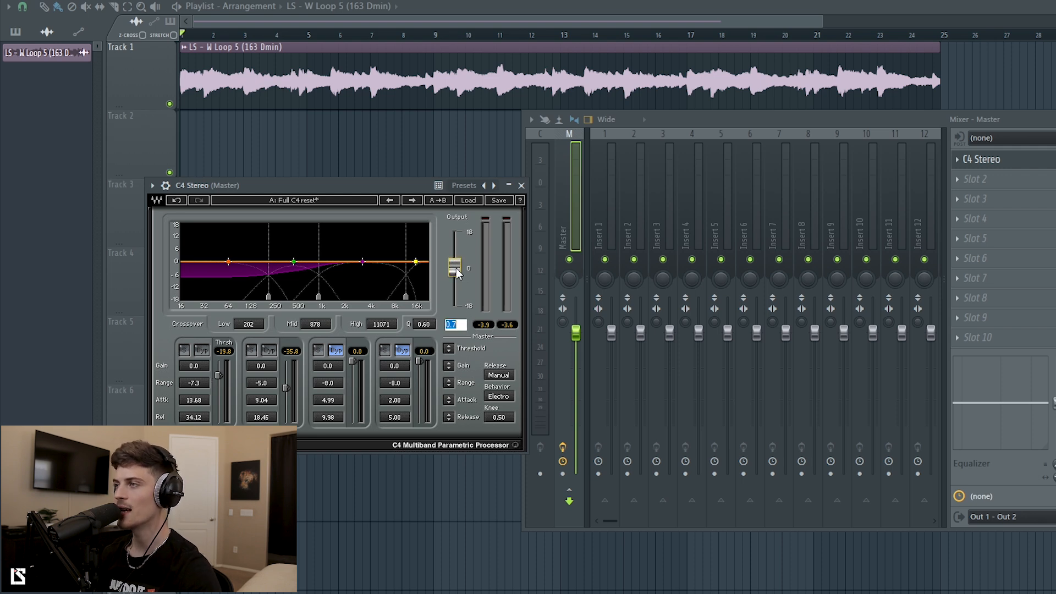
text(0)
key(Return)
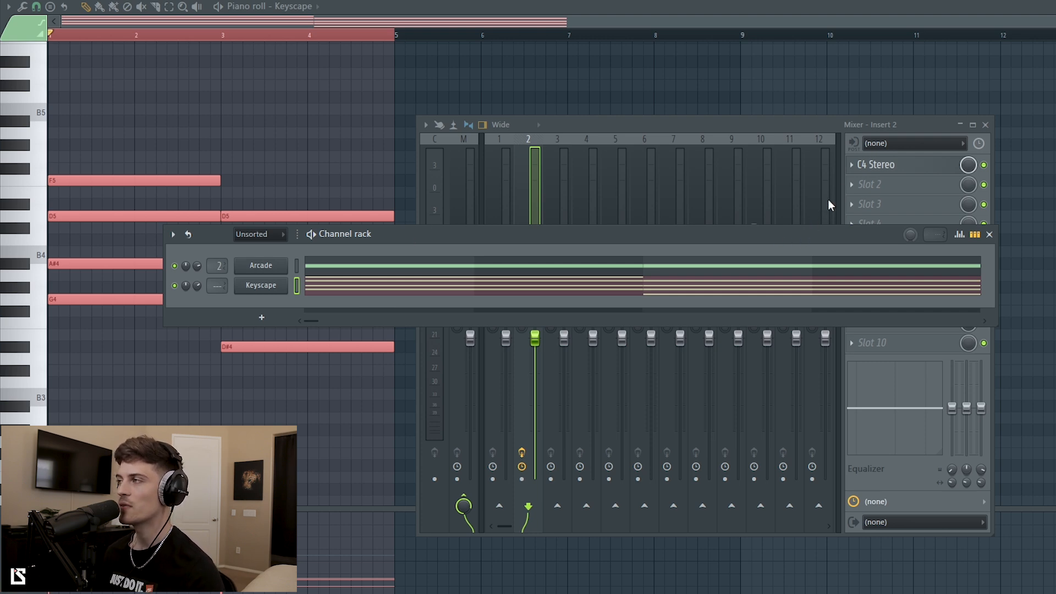
Bring the mixer, showing Insert 2 with C4 Stereo, in front of the channel rack.
click(787, 123)
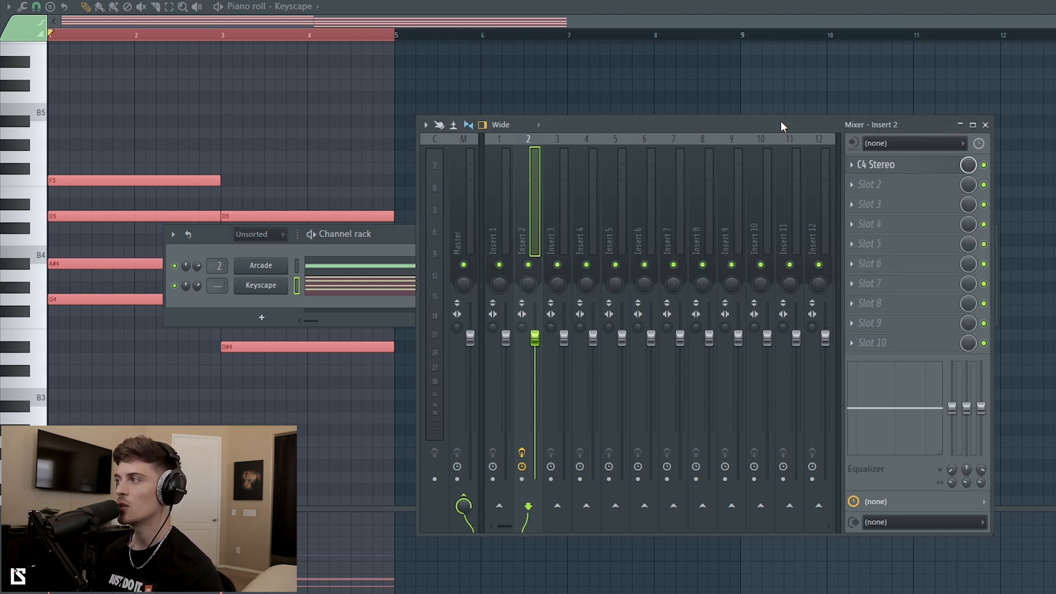
Open Insert 2's C4 Stereo (crossovers 157/710/8000 Hz) and audition the piano through it.
click(891, 172)
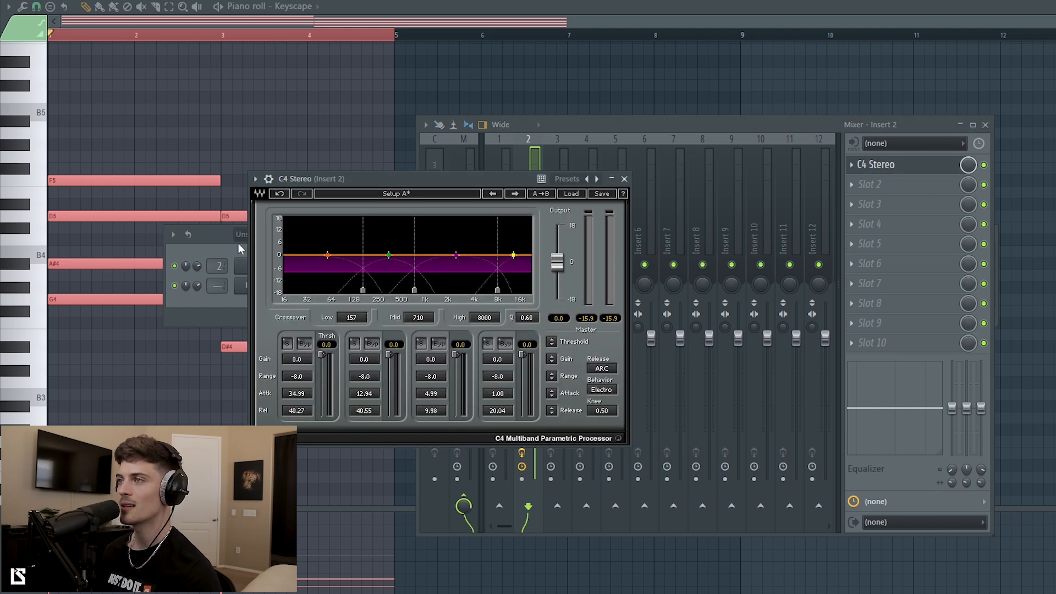
drag(213, 241, 153, 497)
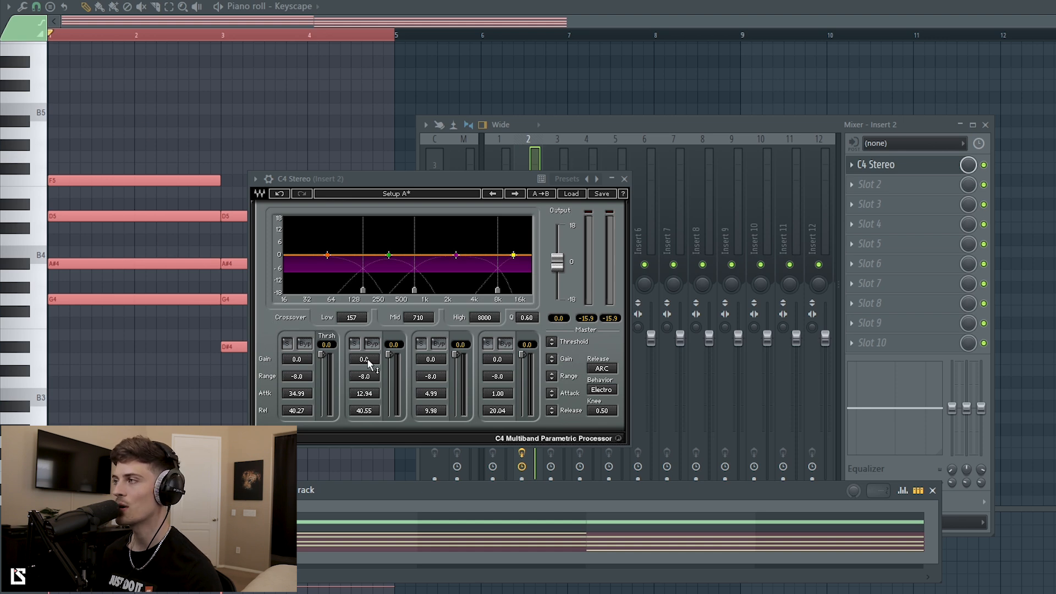
click(389, 356)
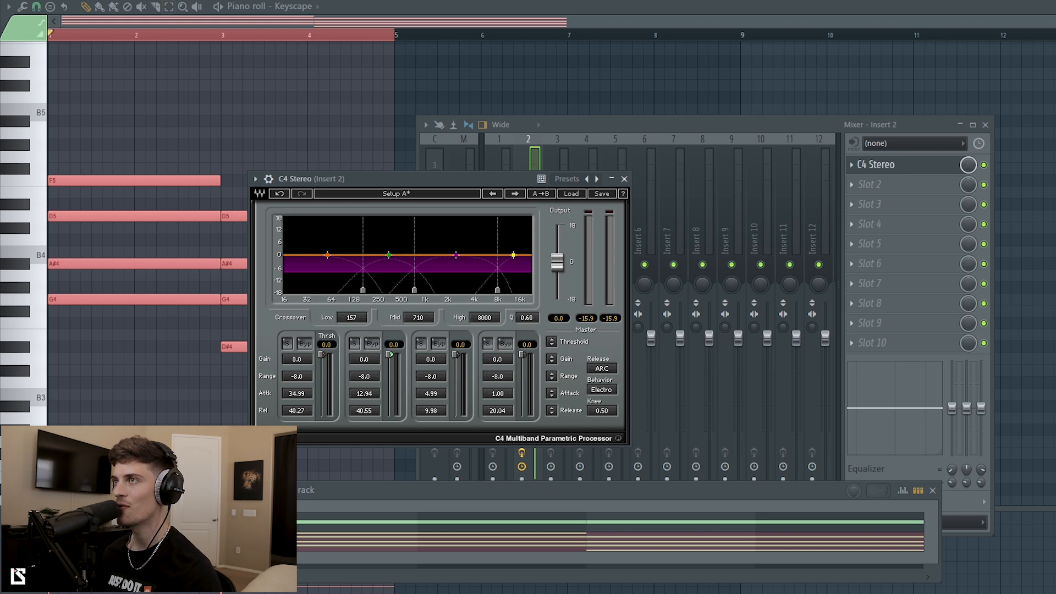
key(space)
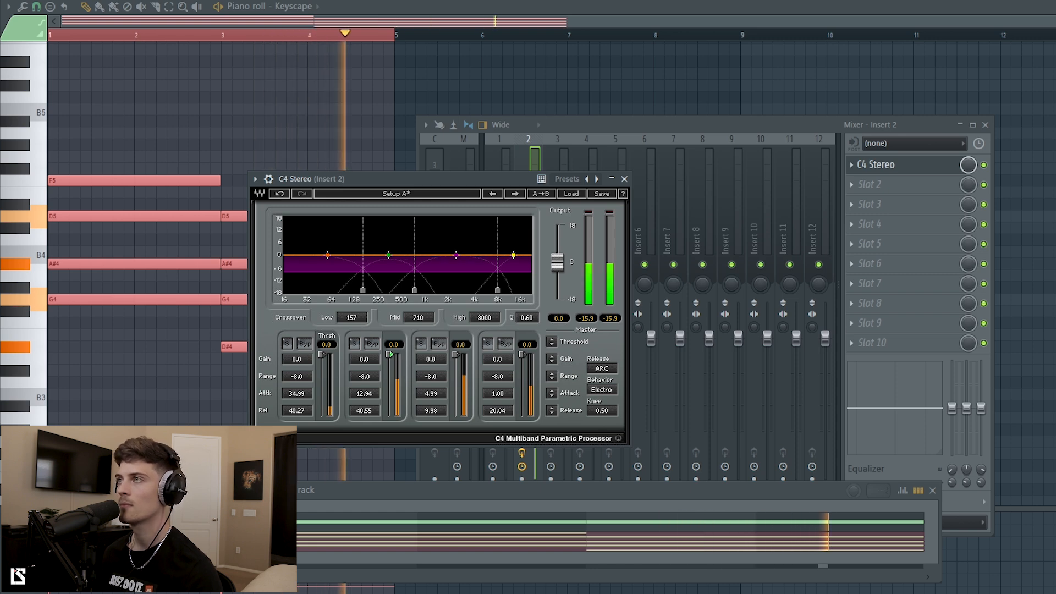
key(space)
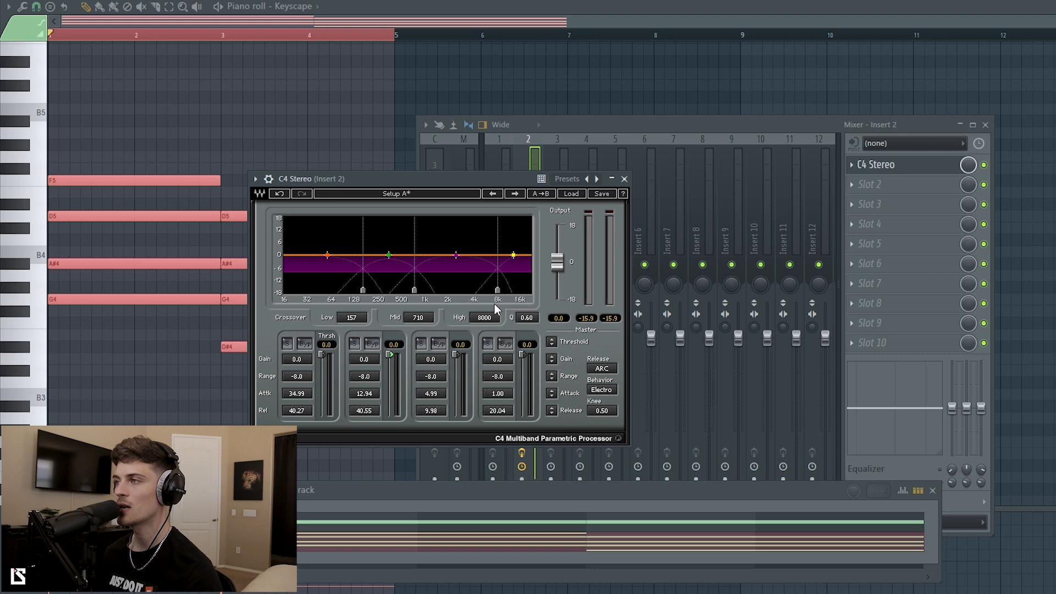
drag(580, 123, 798, 107)
drag(402, 173, 342, 175)
drag(800, 109, 741, 103)
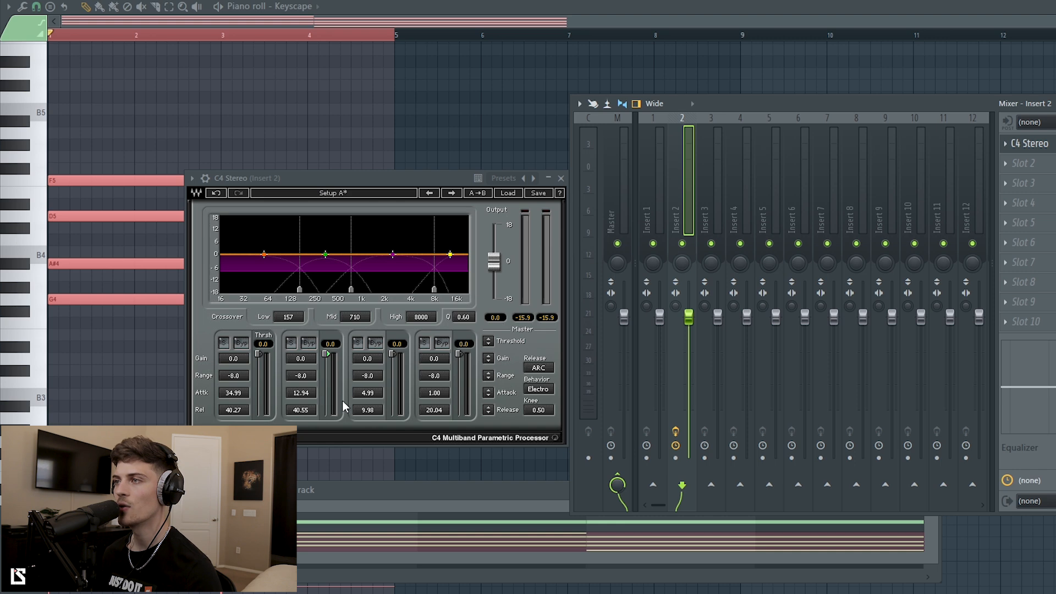
With band 2 soloed, move crossovers to 181/754 Hz; then unsolo and set range -6.0, threshold about -33.
click(290, 342)
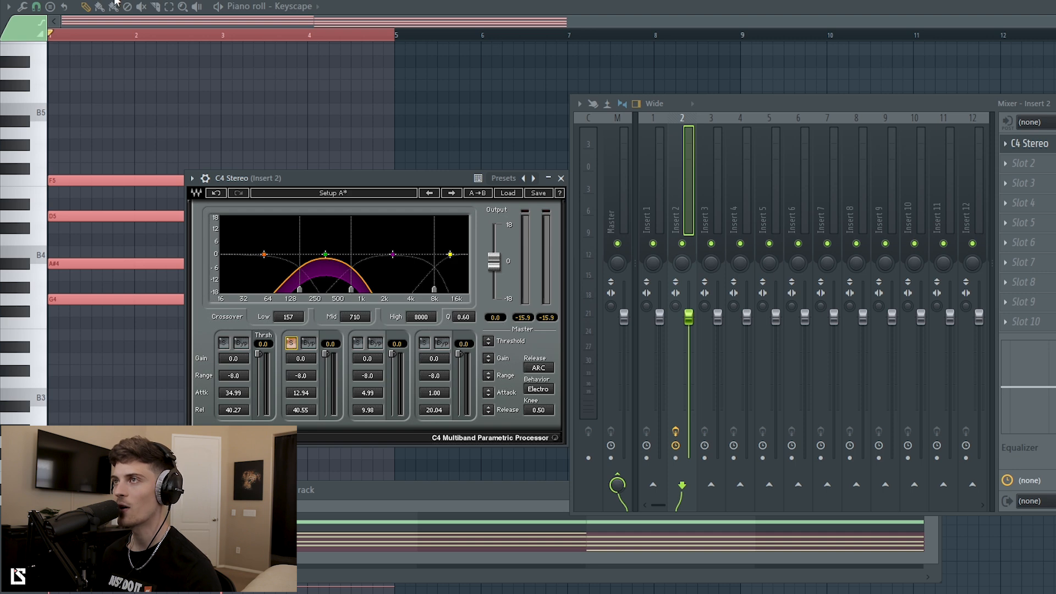
key(space)
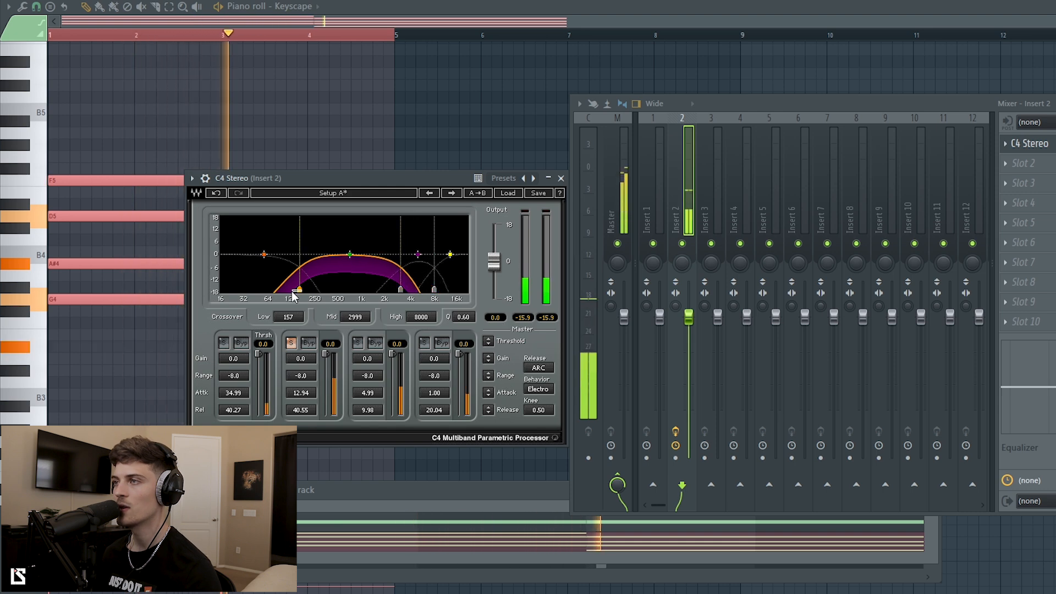
drag(299, 292, 277, 290)
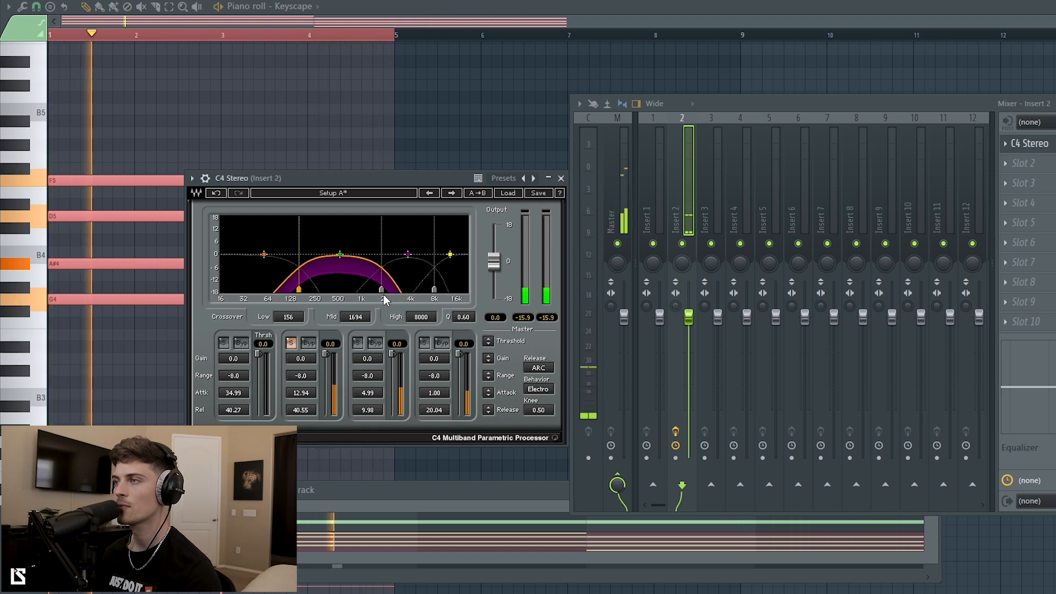
drag(382, 293, 360, 292)
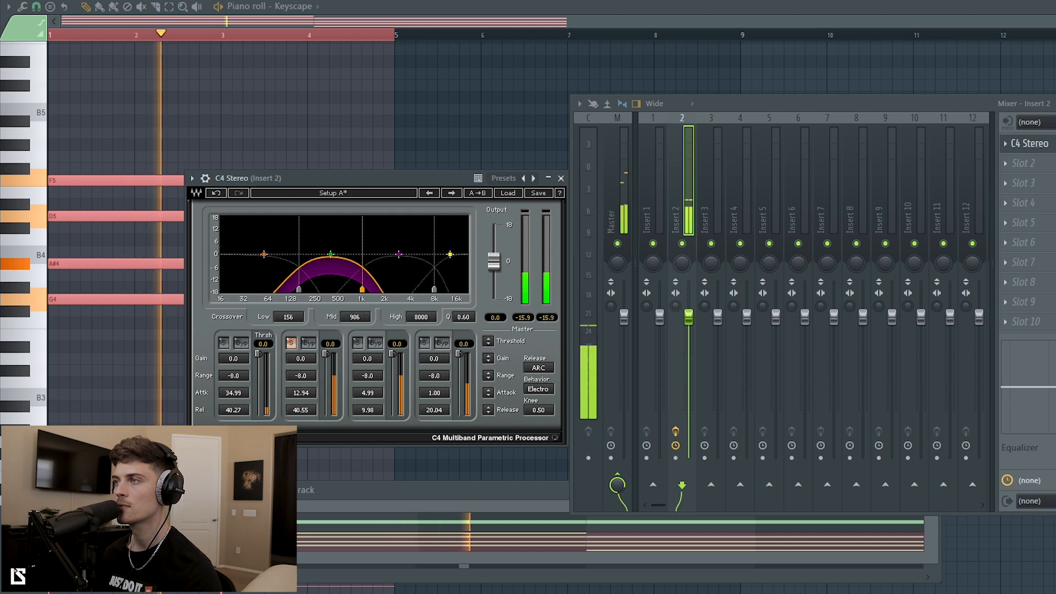
drag(360, 292, 306, 295)
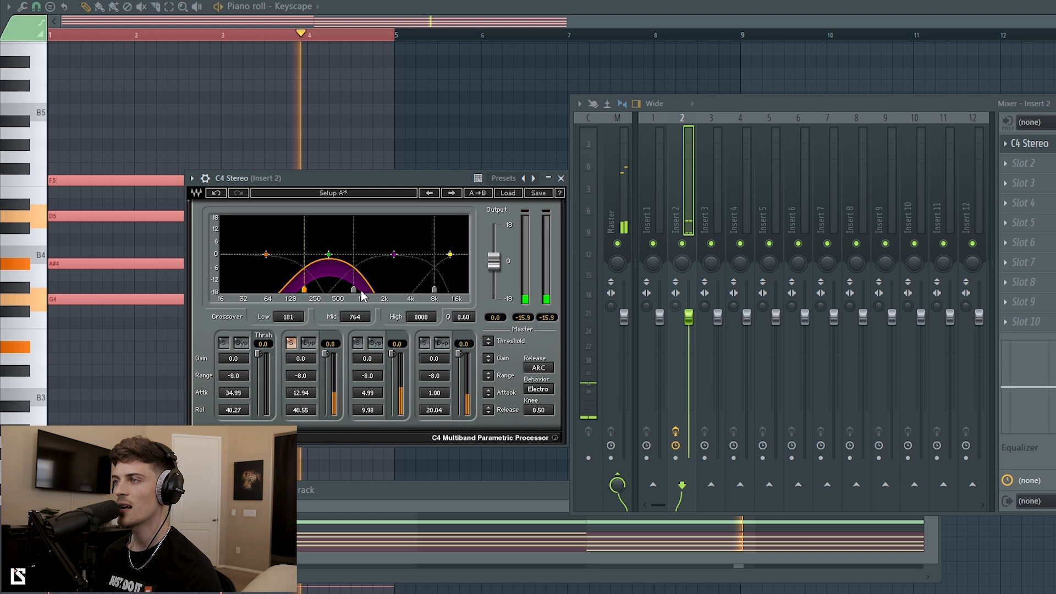
click(291, 344)
drag(303, 378, 303, 364)
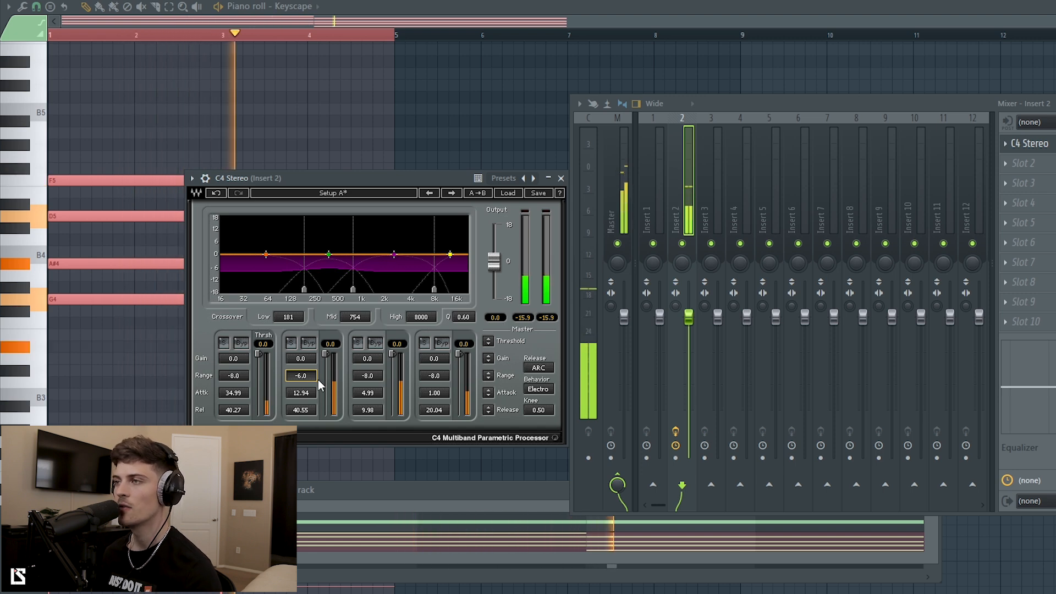
drag(327, 352, 326, 379)
Bypass band 1, switch release from ARC to Manual and drop band 2's threshold to -37.2.
click(241, 343)
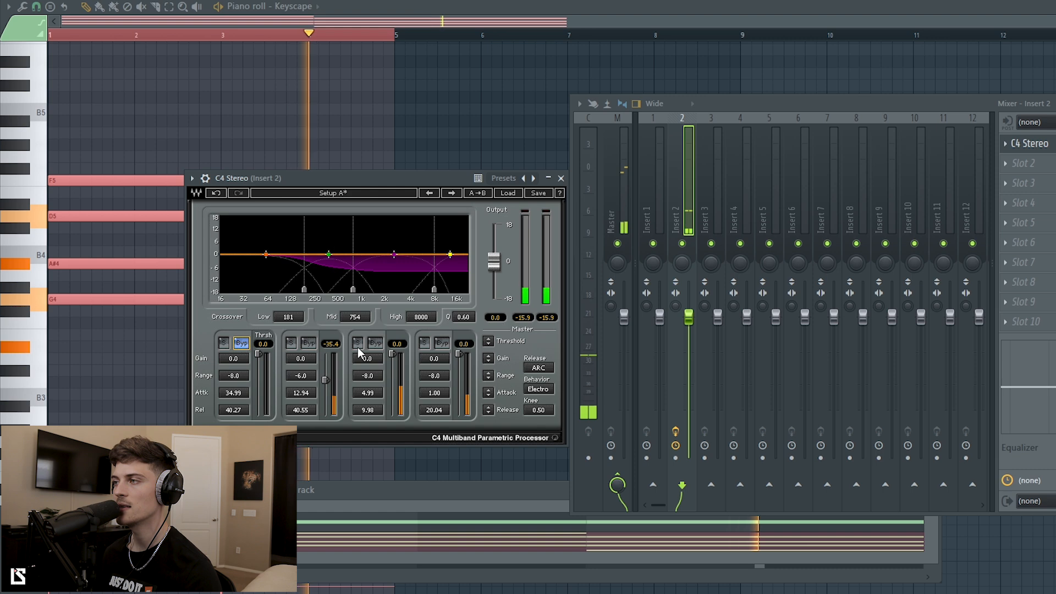
click(544, 368)
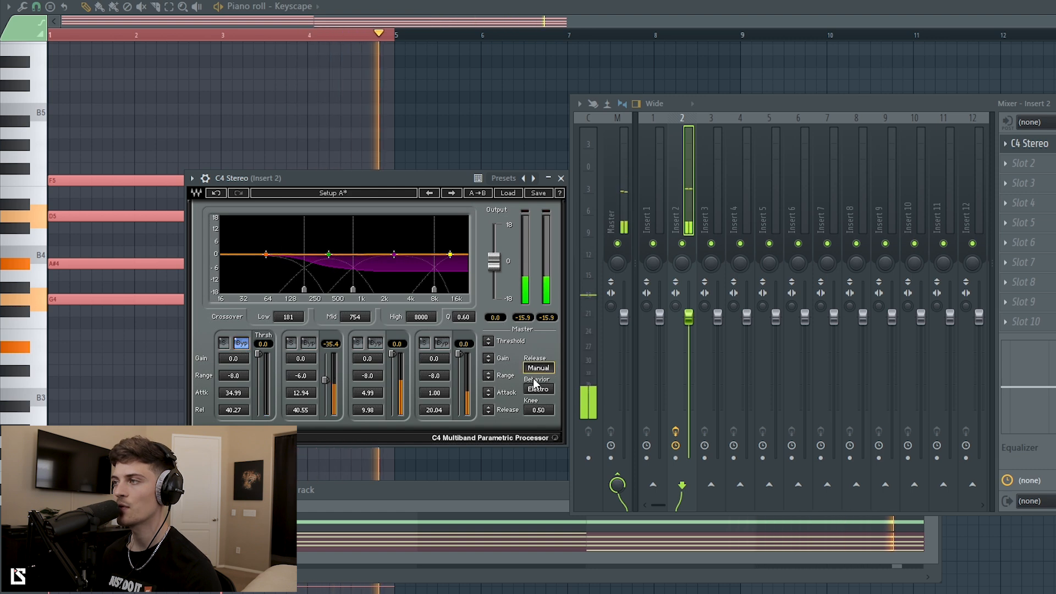
drag(326, 380, 306, 413)
key(space)
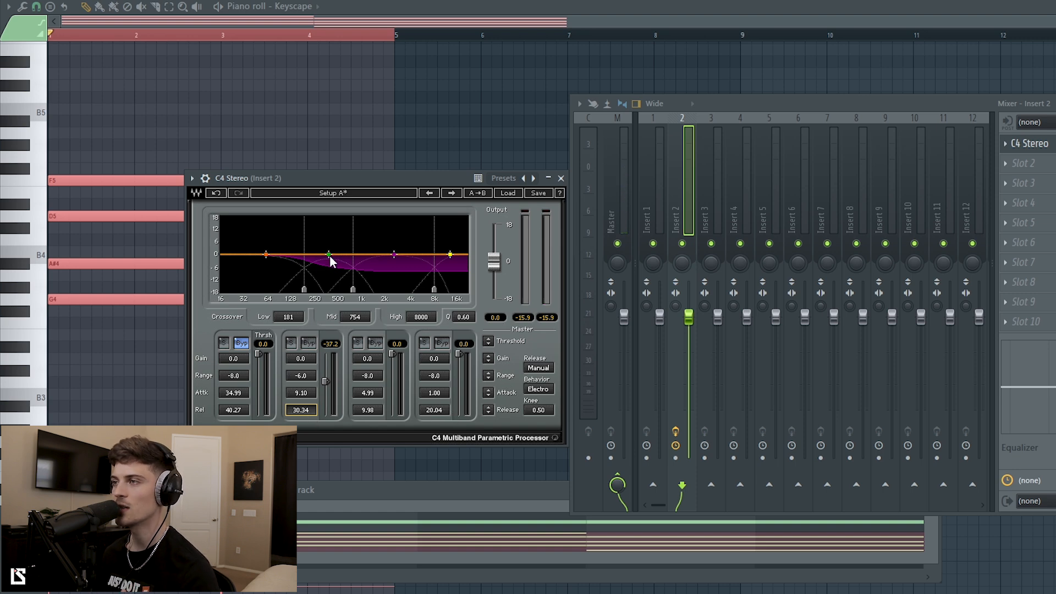
Fine-tune band 2's release to 26.42 while auditioning playback.
drag(307, 409, 307, 416)
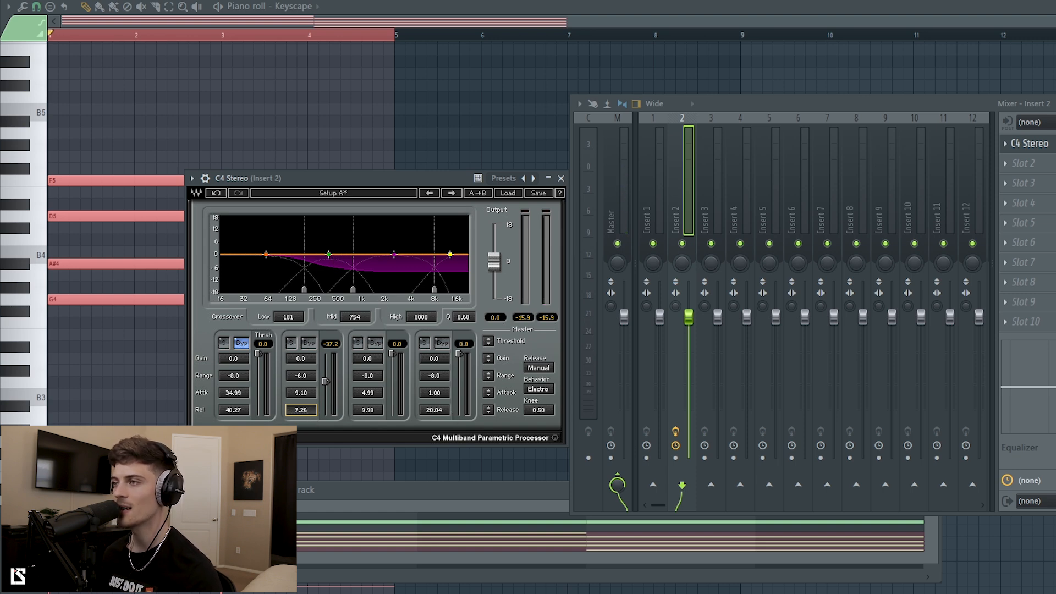
key(space)
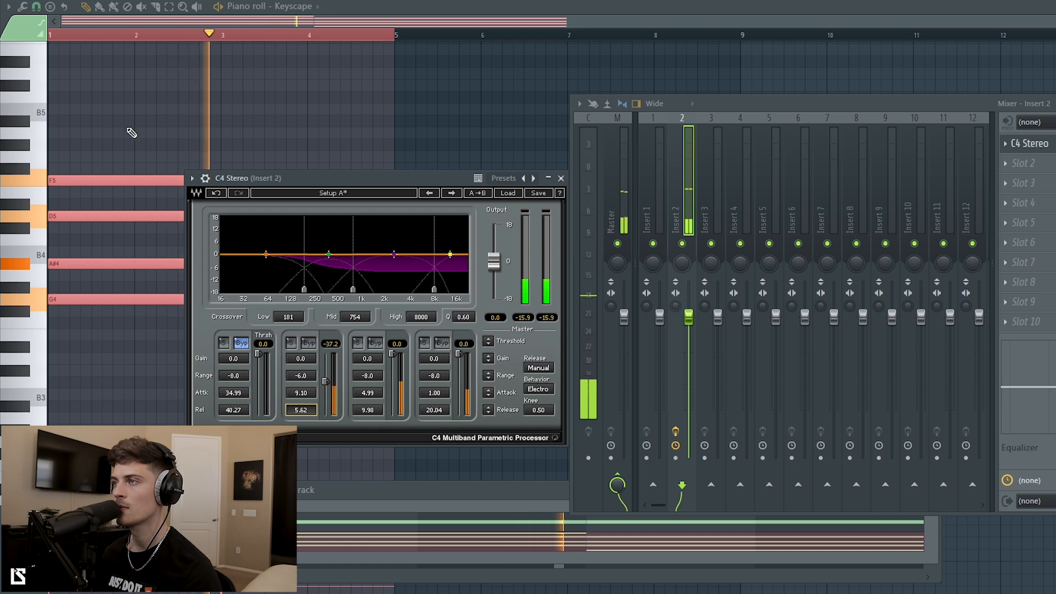
key(space)
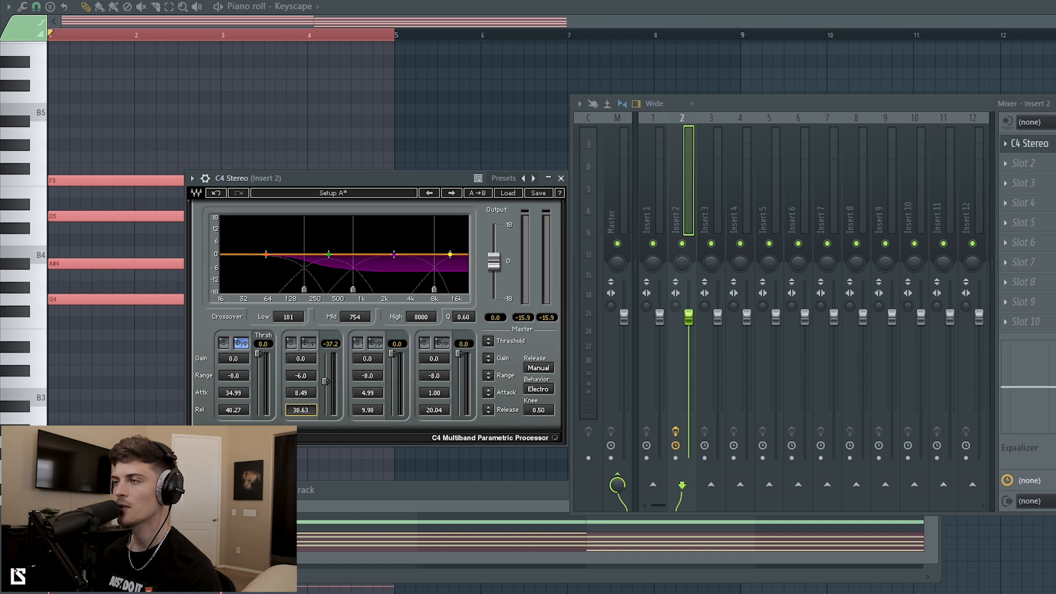
key(space)
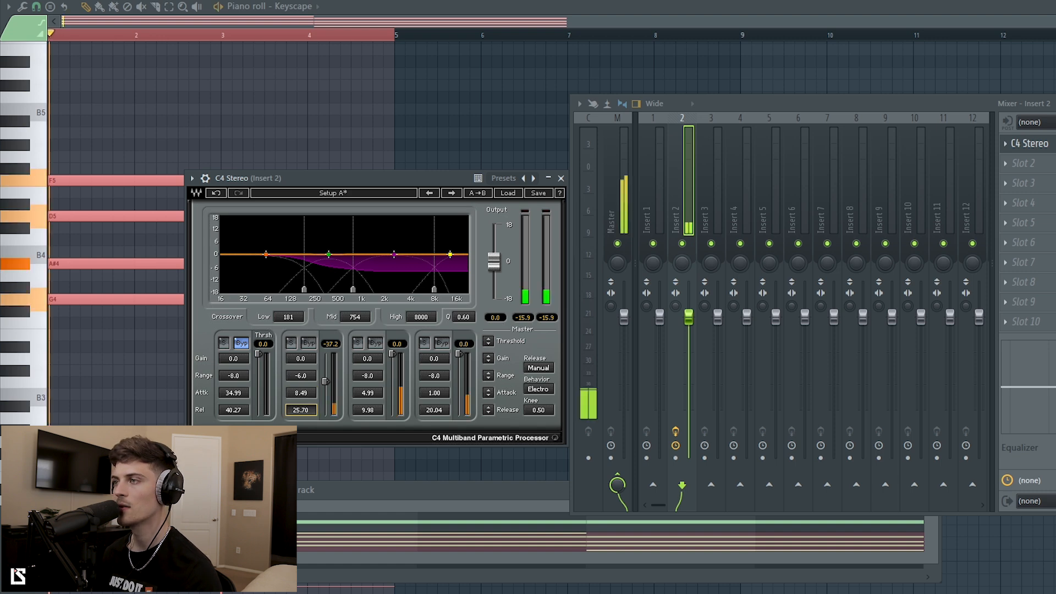
drag(305, 410, 305, 408)
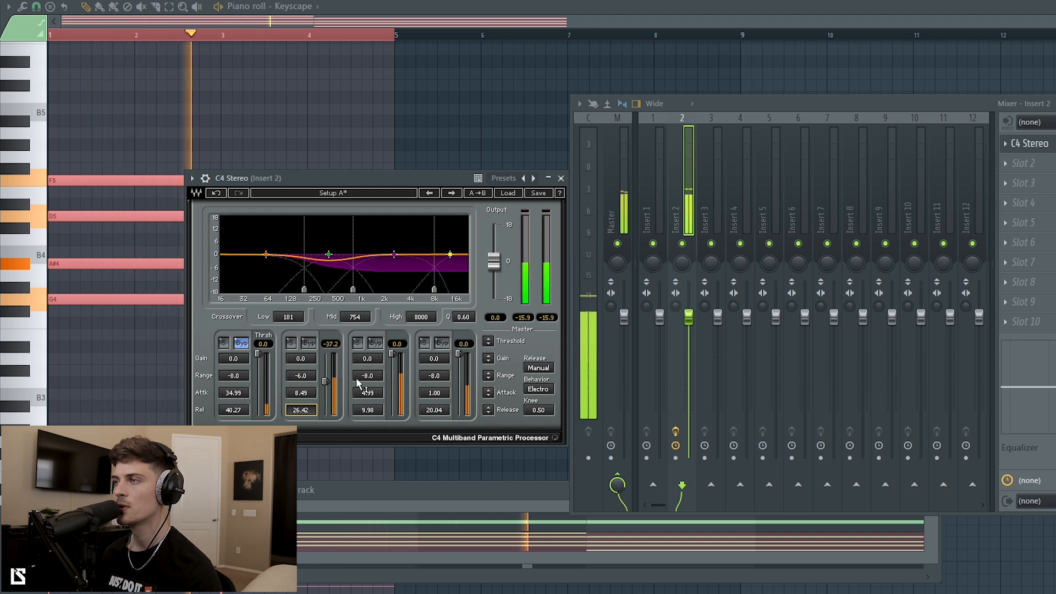
drag(440, 182, 401, 179)
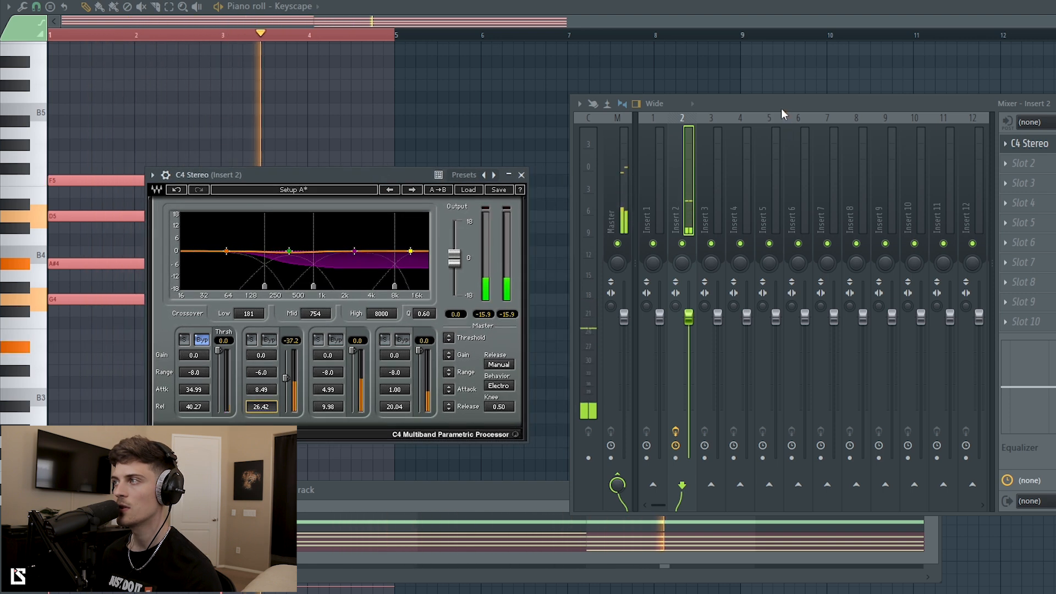
Switch the C4 Stereo effect in Insert 2's effect slots back on.
drag(781, 107, 734, 107)
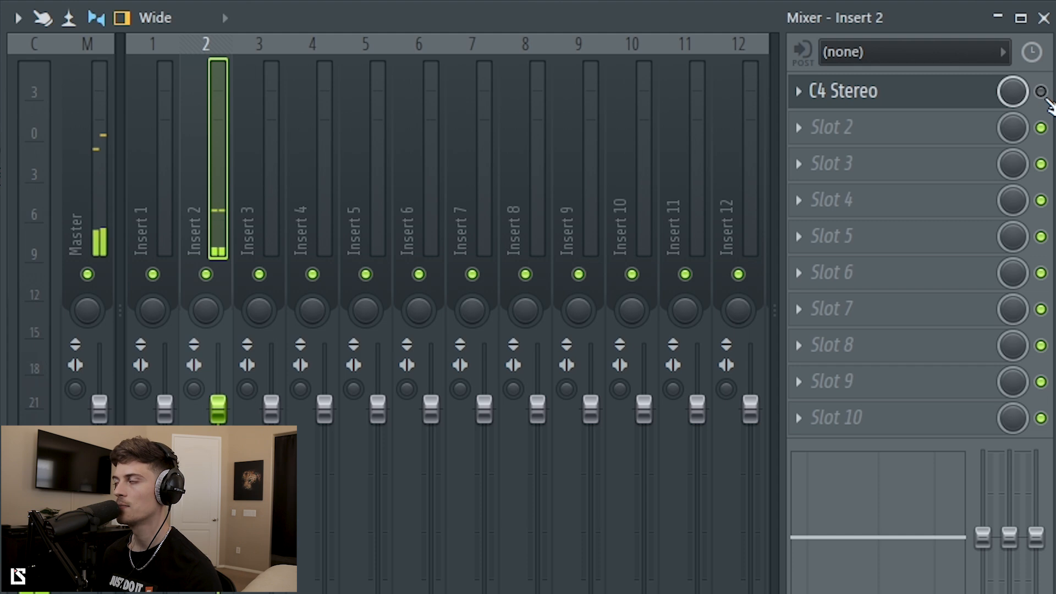
click(1043, 94)
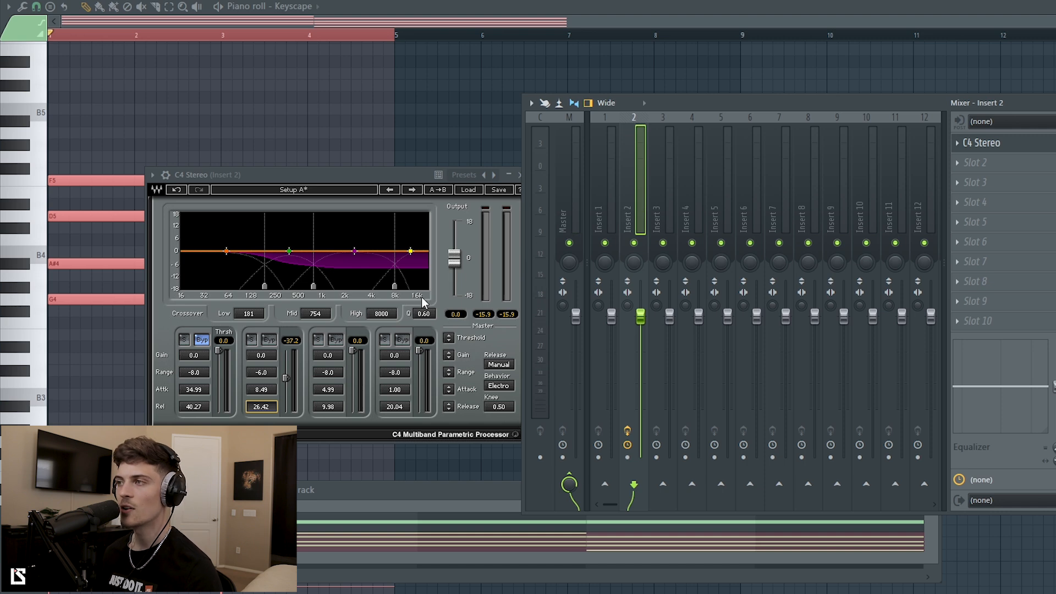
Solo band 4 during playback and raise the High crossover to 7076, then unsolo.
click(385, 340)
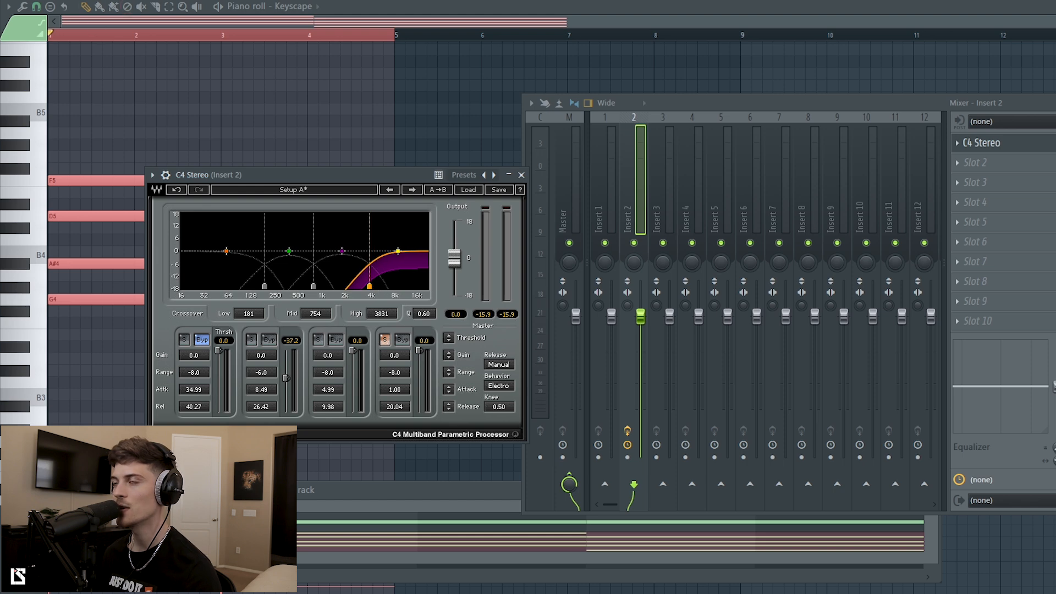
key(space)
drag(370, 287, 390, 286)
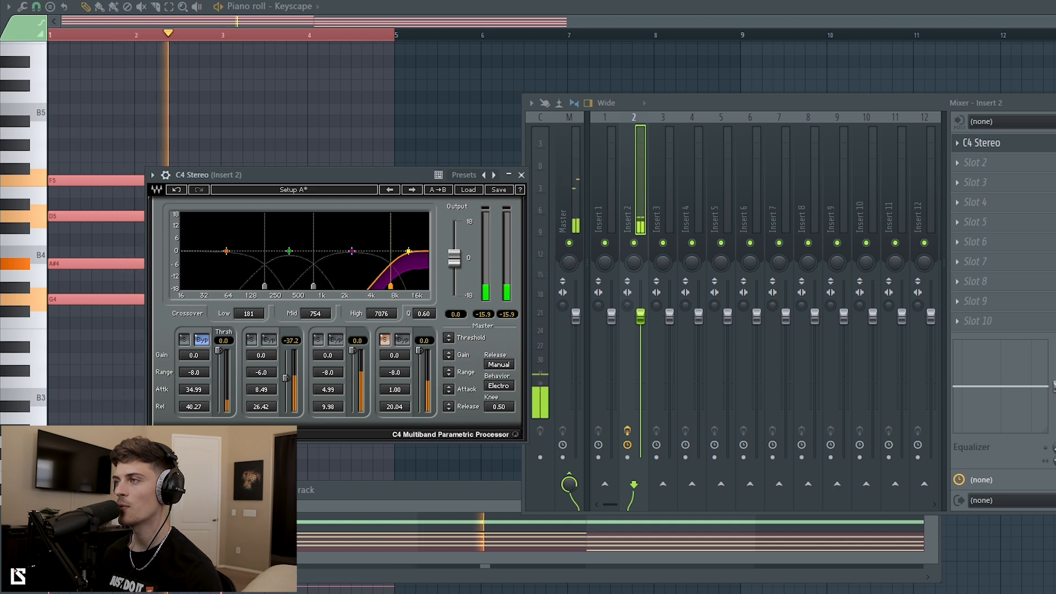
click(386, 340)
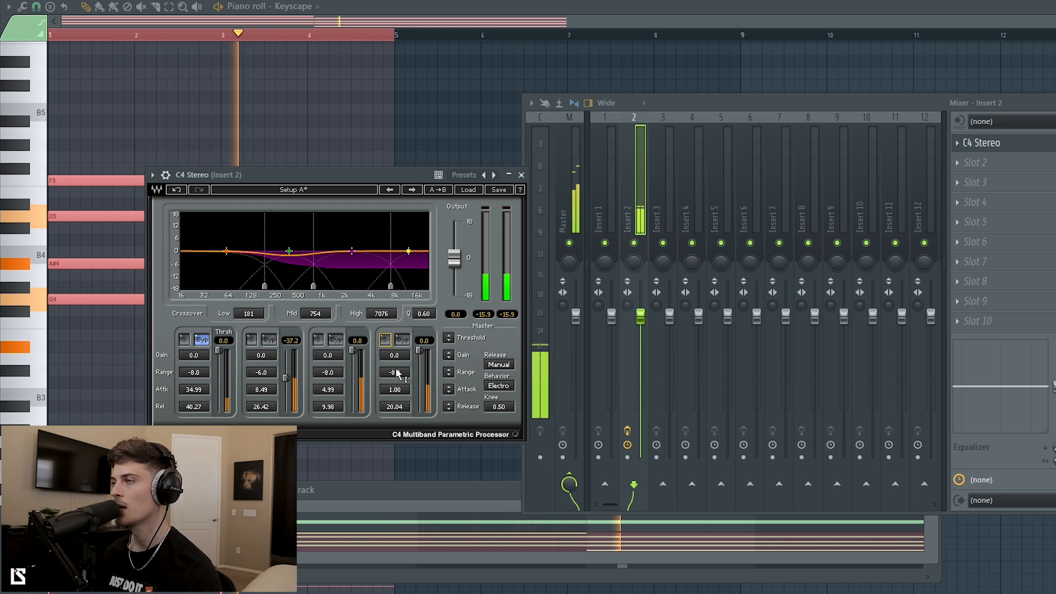
Set band 4 to -47.2 threshold, -7.2 range, 1.24 attack and 33.19 release.
drag(404, 373, 397, 397)
drag(422, 349, 418, 401)
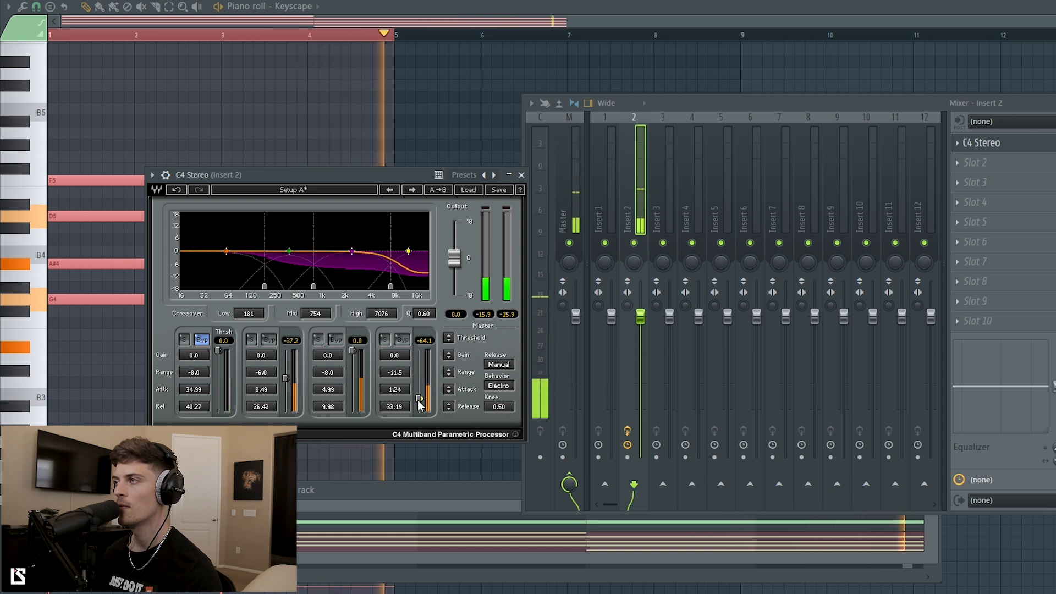
drag(421, 399, 421, 382)
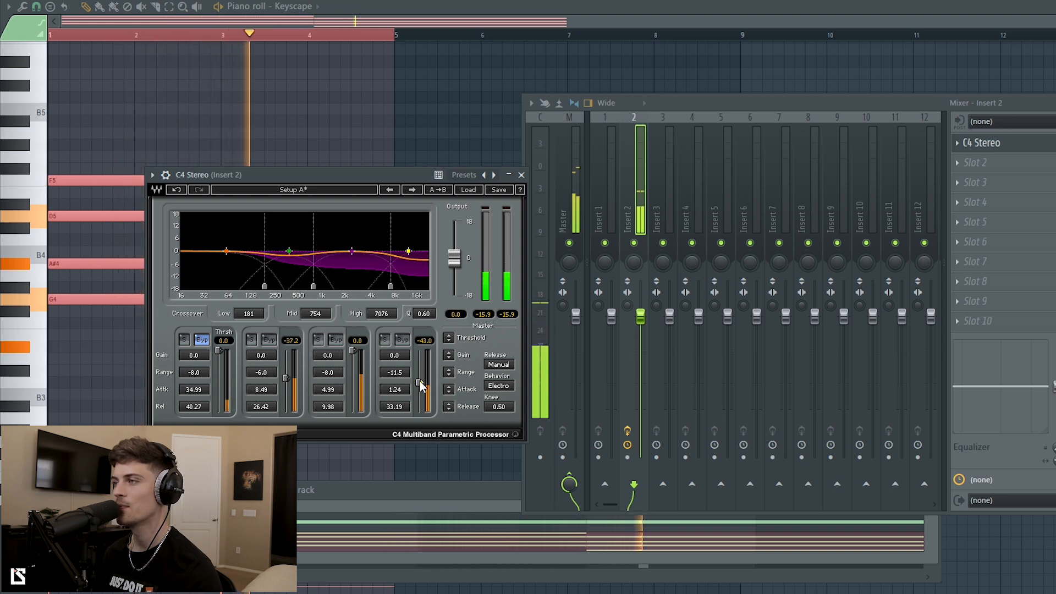
drag(394, 373, 420, 385)
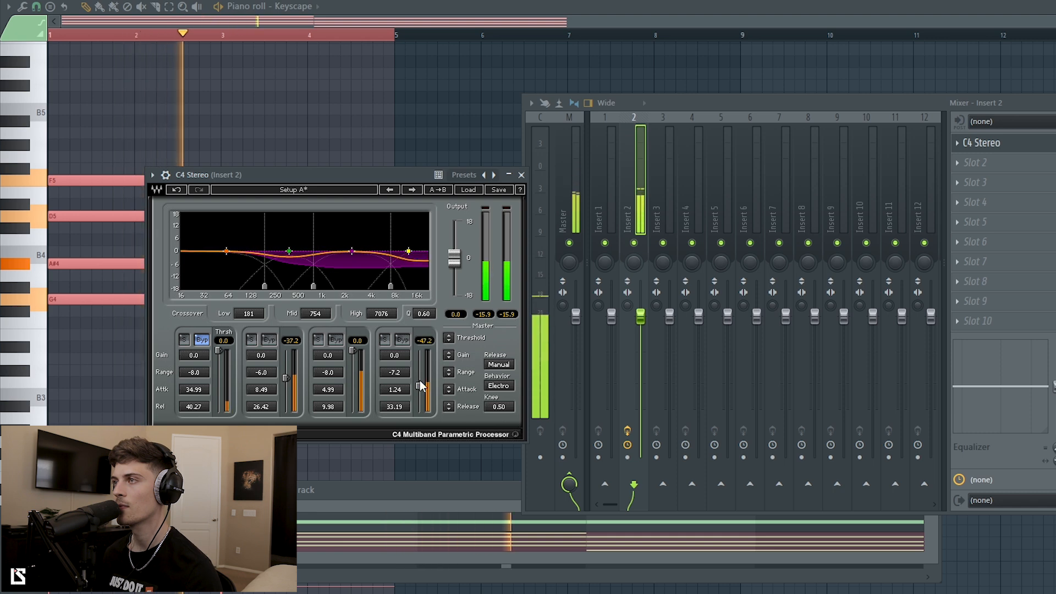
drag(357, 174, 325, 173)
drag(712, 100, 690, 97)
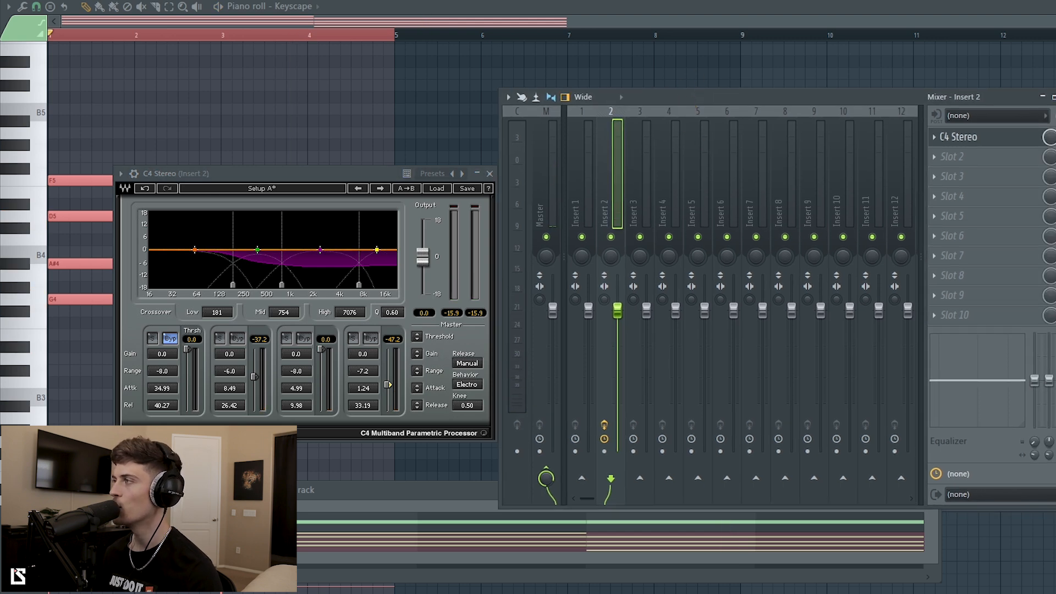
key(space)
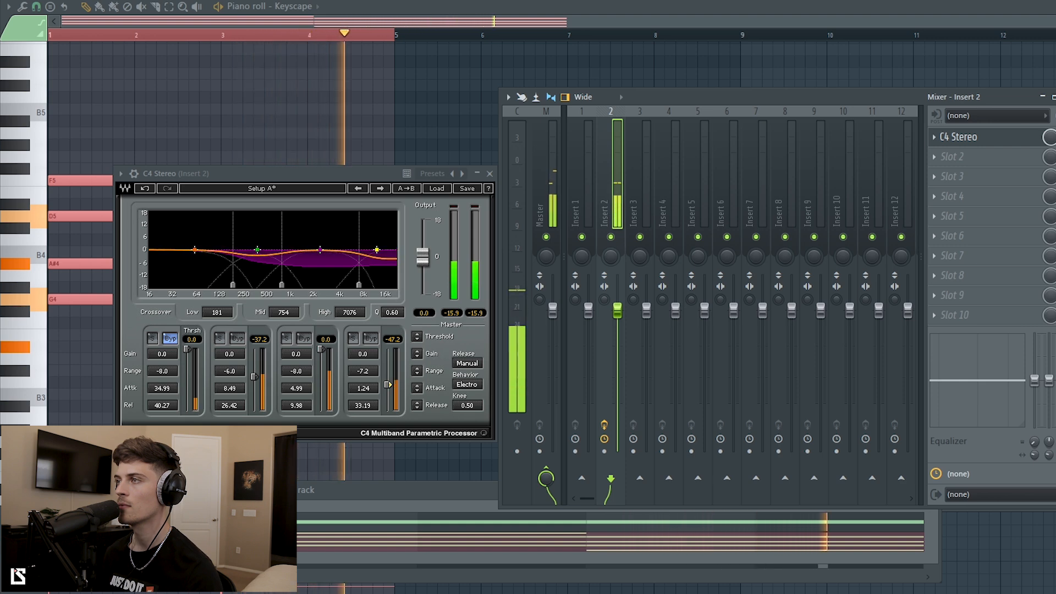
key(space)
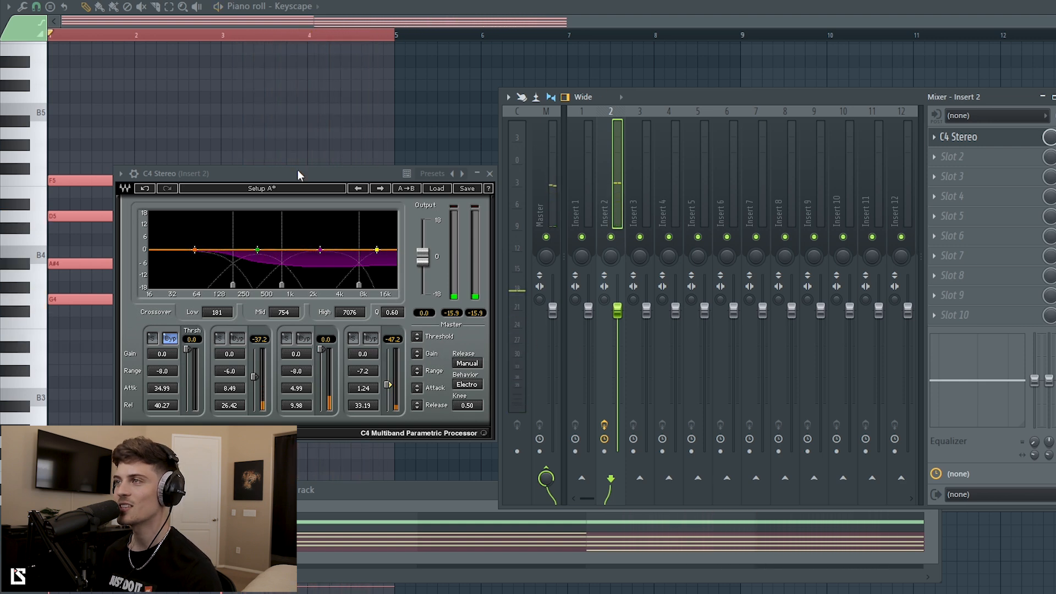
drag(293, 172, 277, 172)
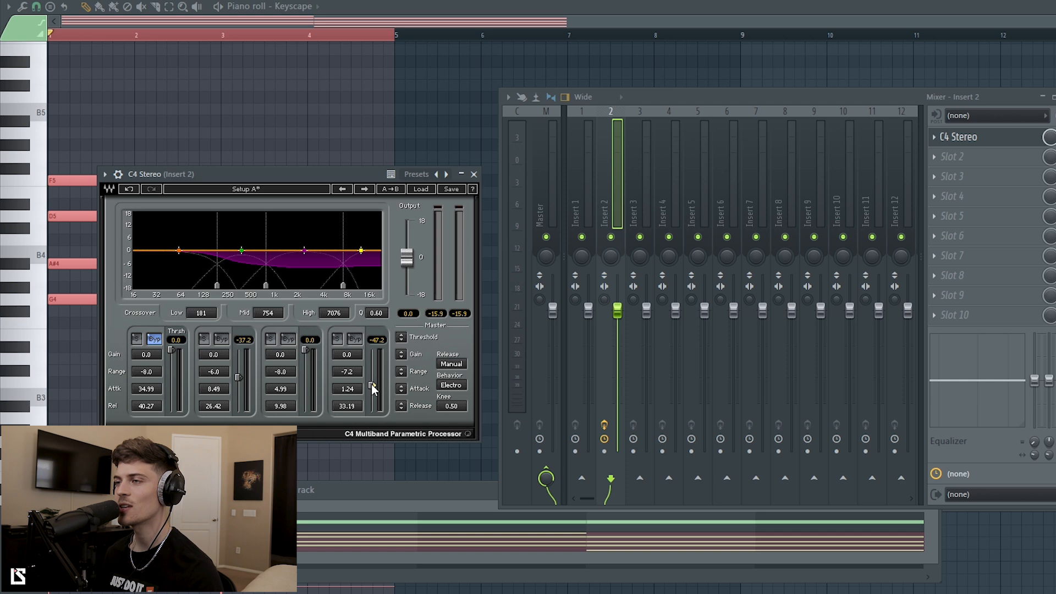
click(381, 491)
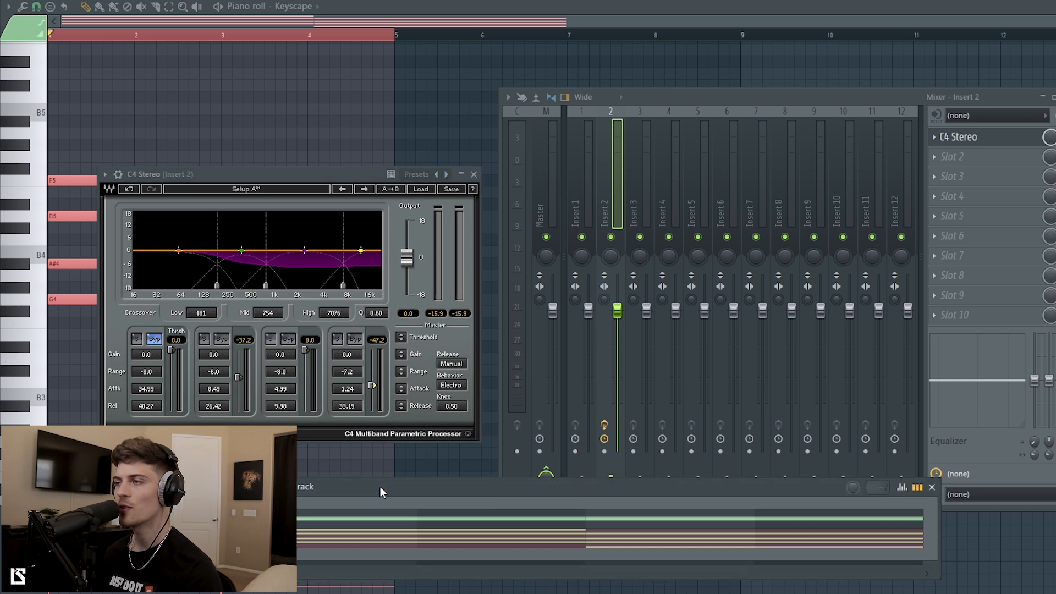
drag(381, 487, 387, 469)
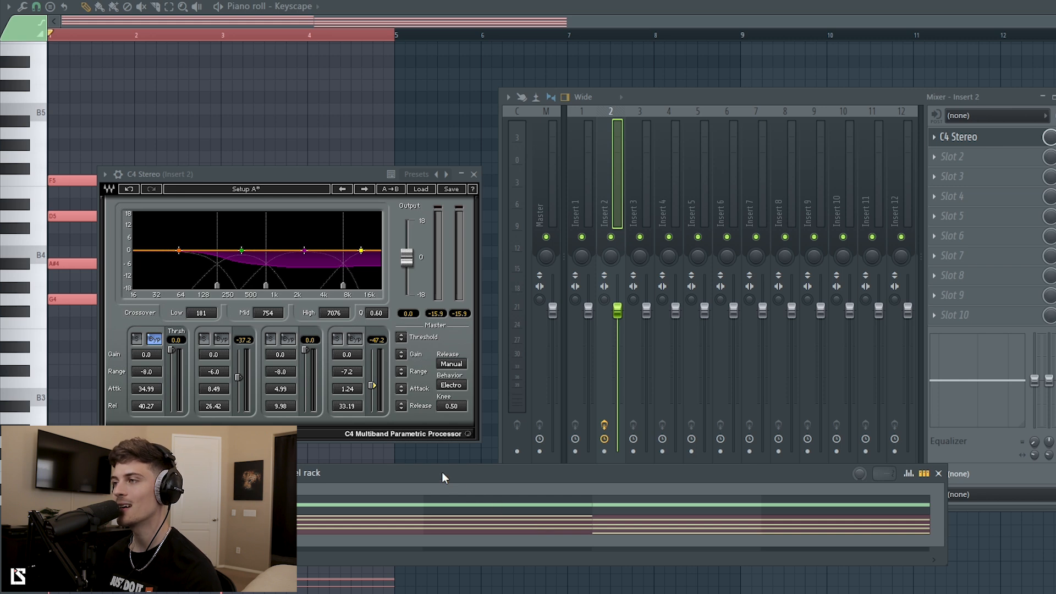
drag(441, 472, 447, 460)
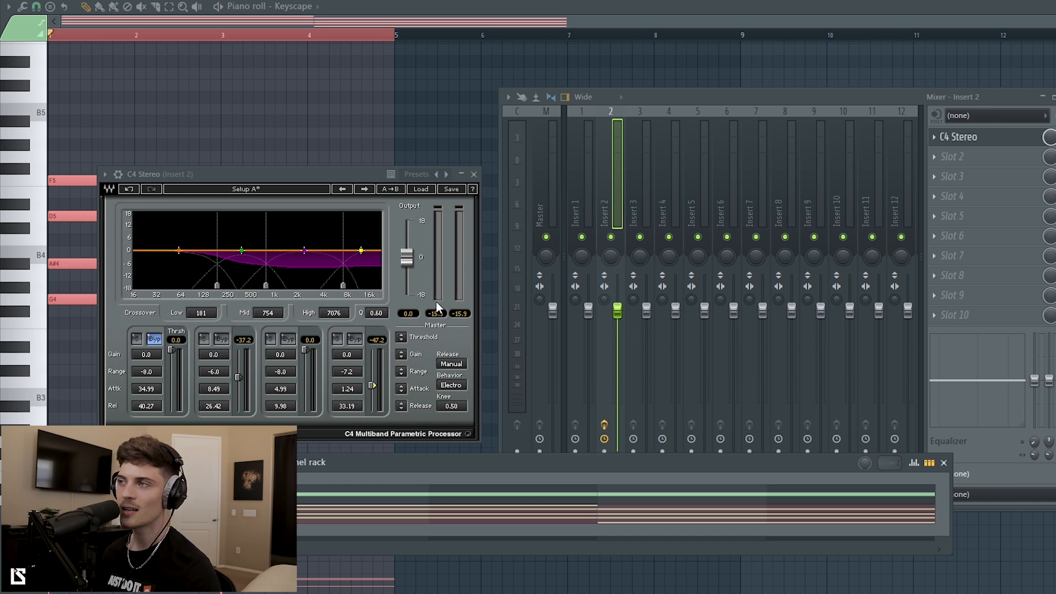
drag(278, 175, 285, 166)
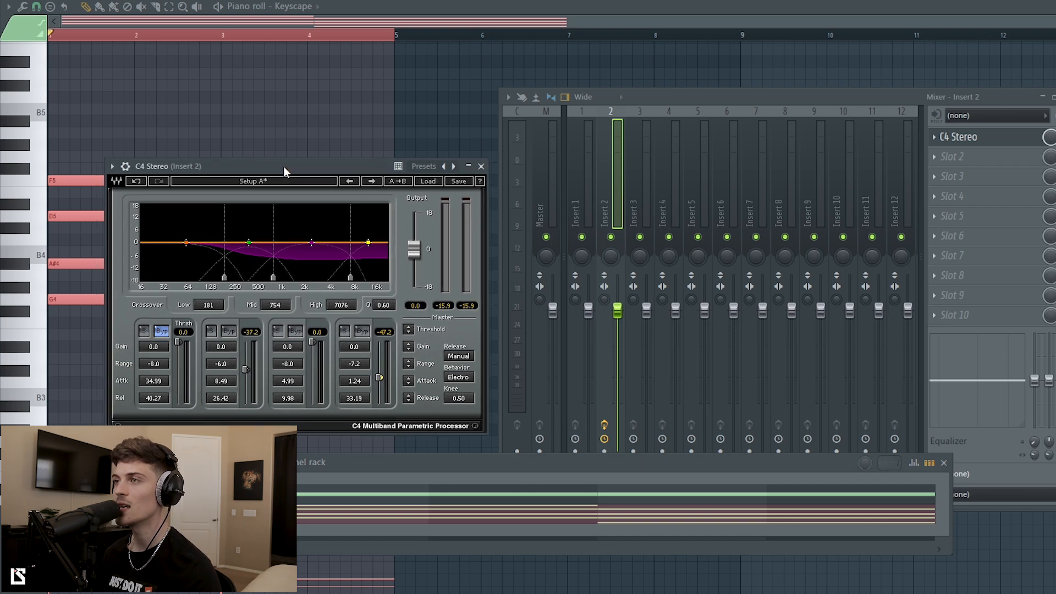